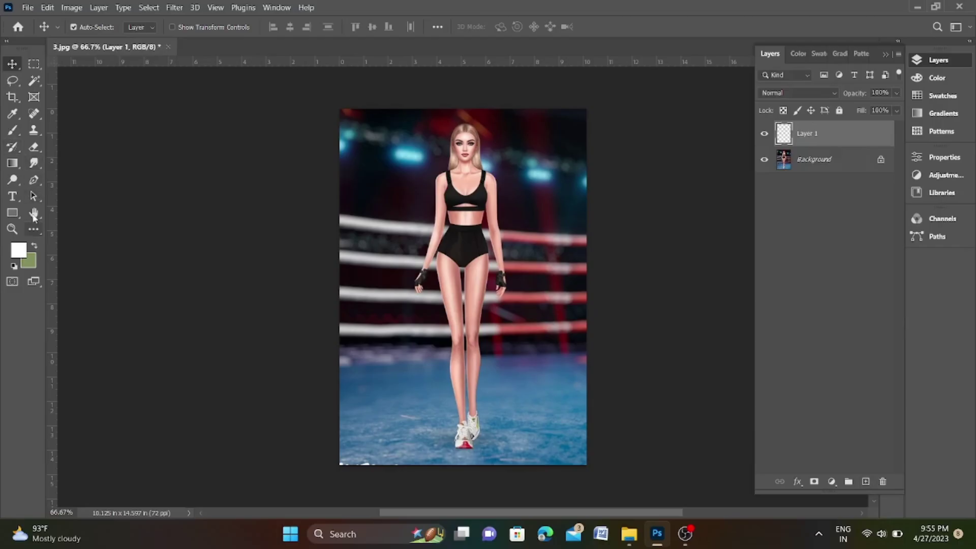
- Trace the left skirt outline with the Pen from the waistband down the hip to the floor
left_click(34, 180)
scroll(456, 221, "up", 3)
scroll(456, 222, "up", 2)
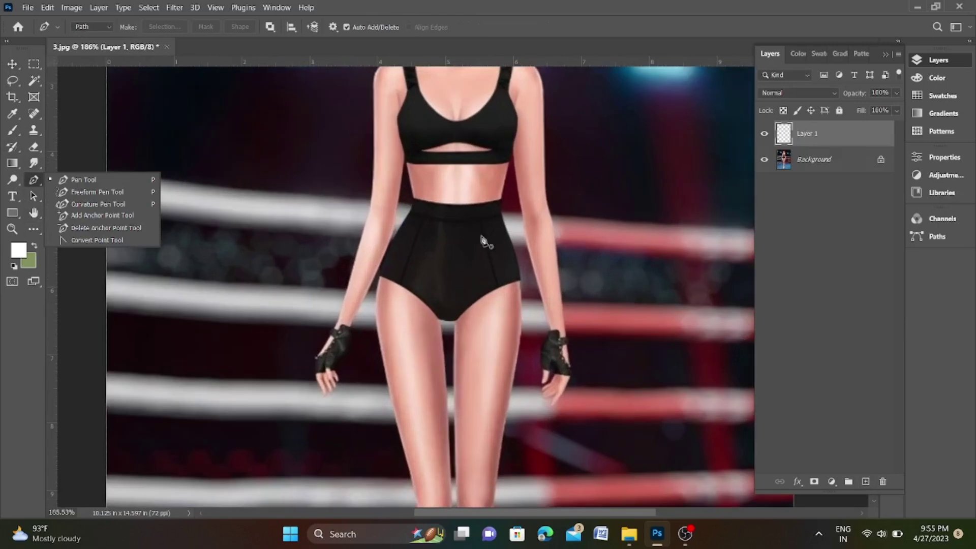
scroll(490, 239, "up", 2)
scroll(497, 168, "up", 2)
scroll(453, 152, "up", 2)
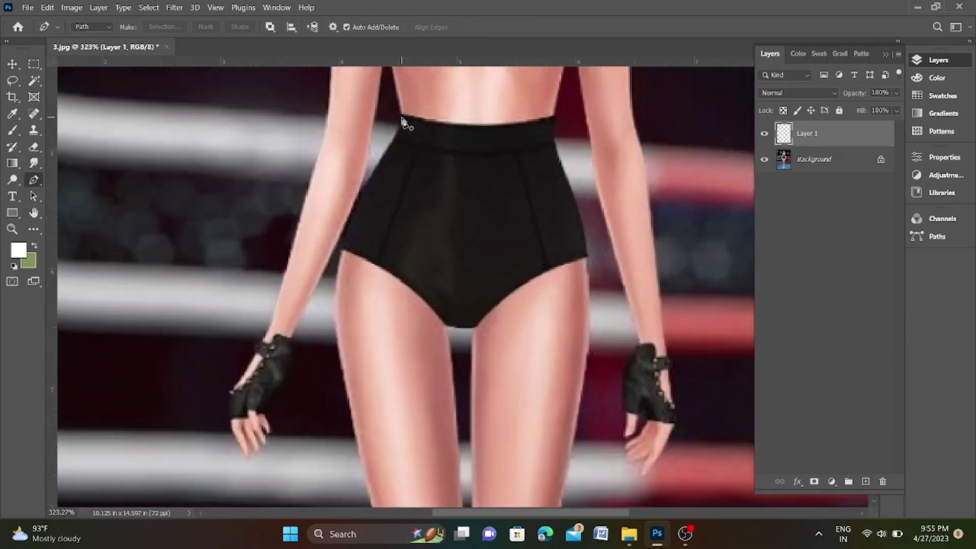
left_click(401, 117)
left_click_drag(392, 144, 388, 152)
left_click_drag(349, 218, 344, 234)
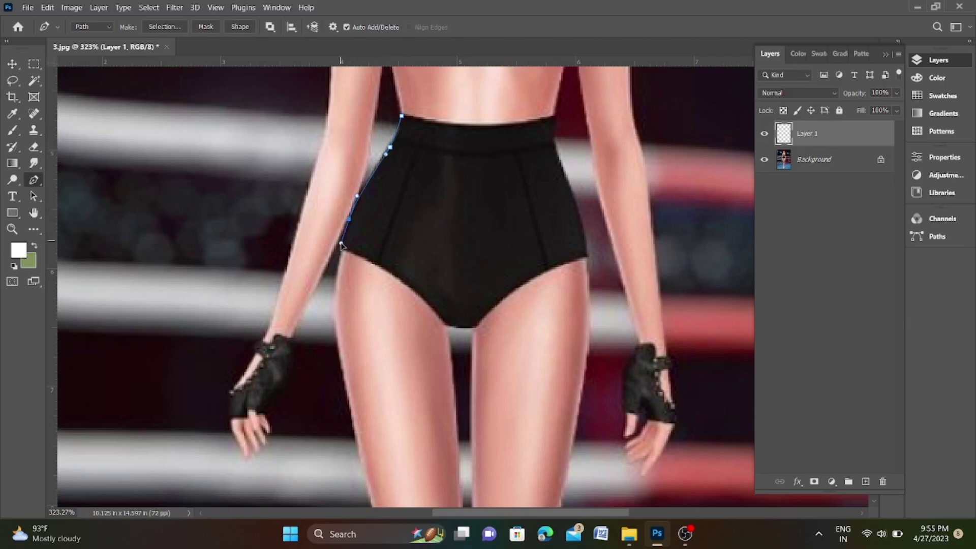
scroll(345, 235, "down", 5)
scroll(367, 224, "up", 3)
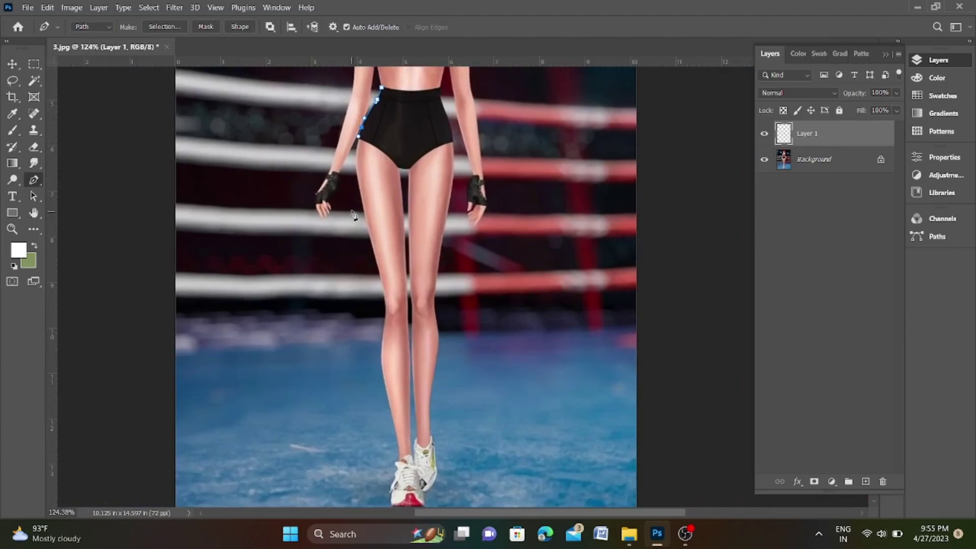
left_click_drag(354, 224, 357, 337)
scroll(355, 301, "up", 1)
scroll(353, 254, "up", 1)
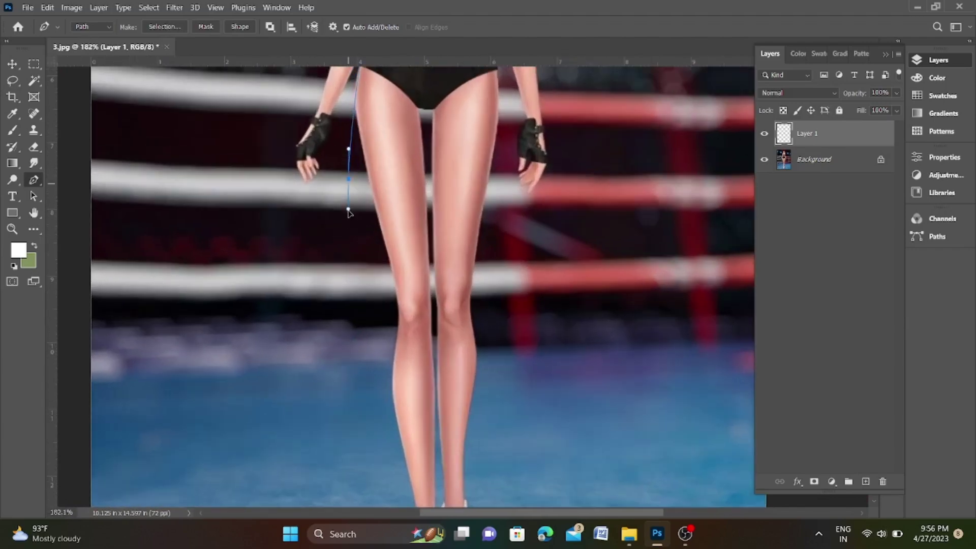
left_click(350, 244)
scroll(350, 251, "down", 2)
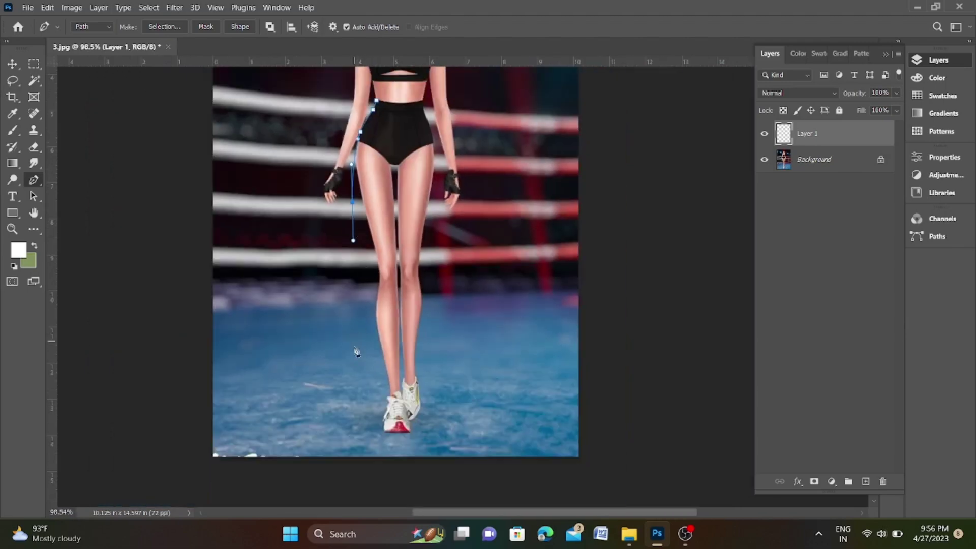
left_click_drag(356, 362, 356, 376)
left_click_drag(347, 418, 350, 436)
- Bring the outline back up the inner leg and along the waistline, closing the path
left_click_drag(407, 267, 405, 249)
scroll(417, 170, "up", 3)
left_click_drag(406, 138, 412, 118)
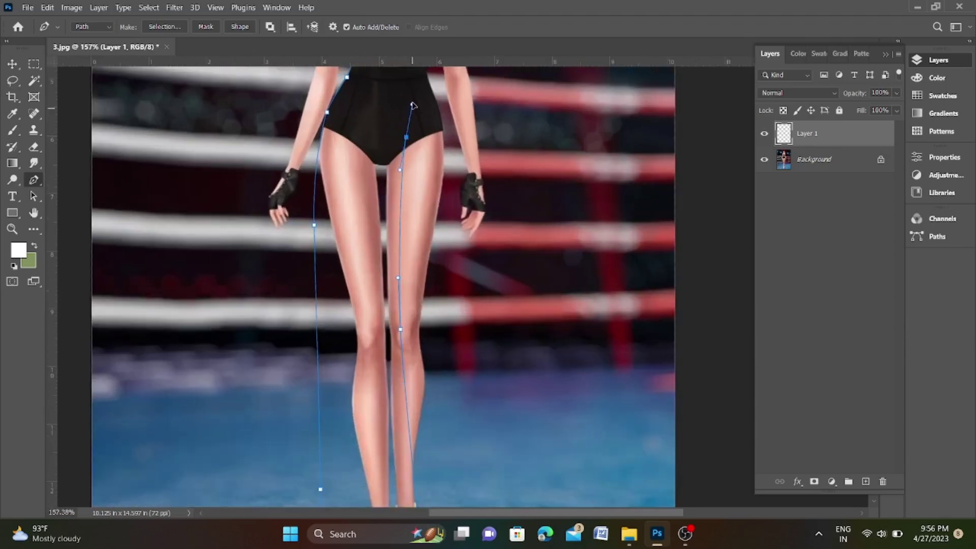
scroll(414, 105, "down", 2)
scroll(413, 106, "up", 4)
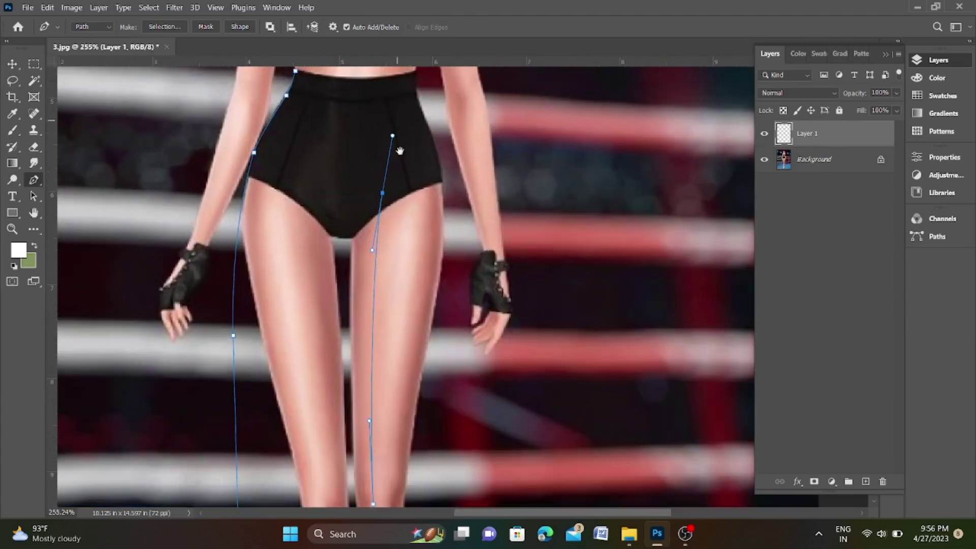
scroll(406, 192, "up", 2)
scroll(407, 194, "up", 2)
scroll(405, 252, "up", 1)
scroll(412, 273, "up", 1)
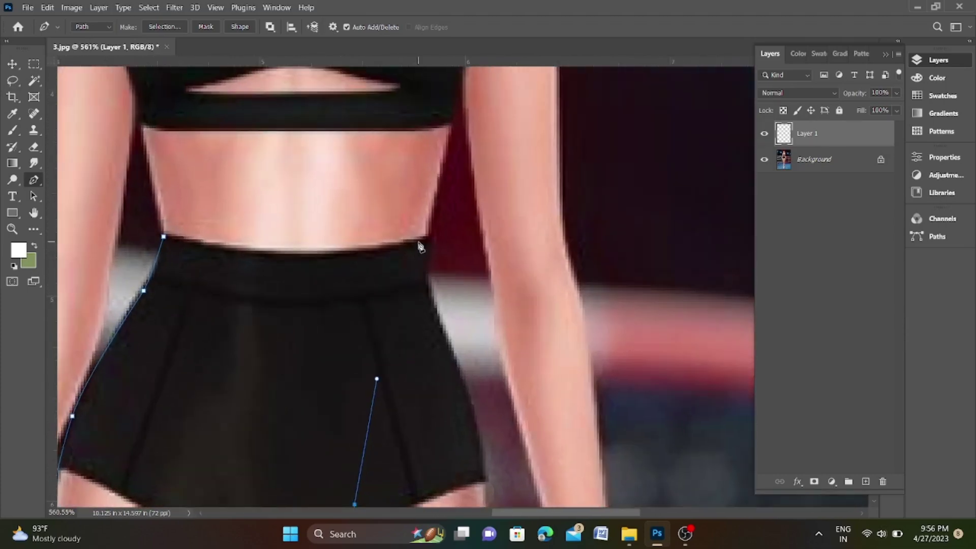
left_click(418, 242)
left_click_drag(323, 254, 297, 254)
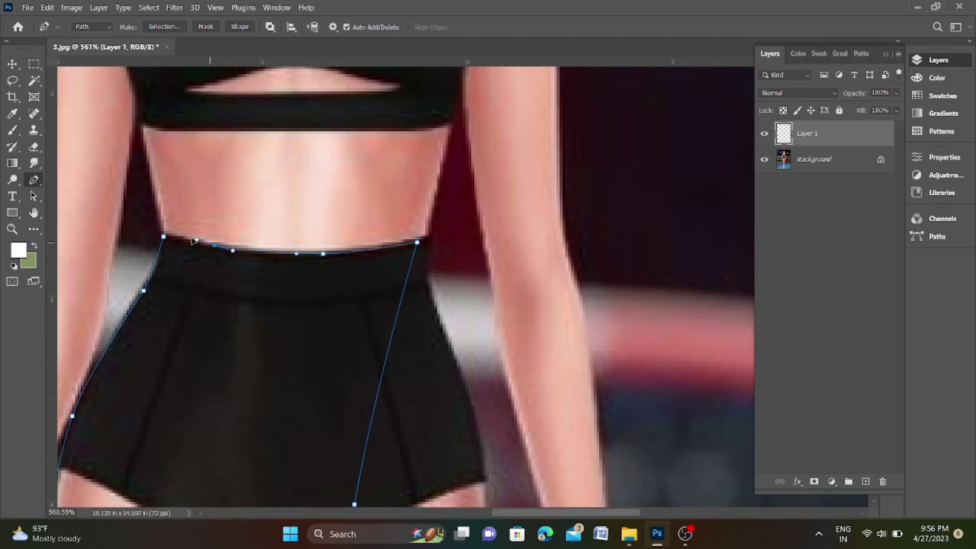
left_click(164, 236)
- Fill the closed skirt outline with white on Layer 1 and deselect
key("ctrl+Return")
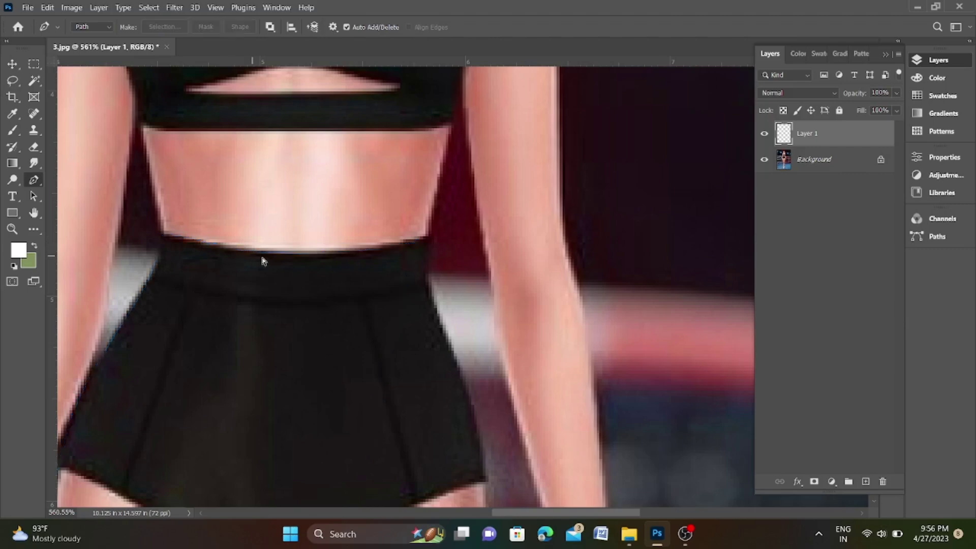
key("alt+BackSpace")
key("ctrl+d")
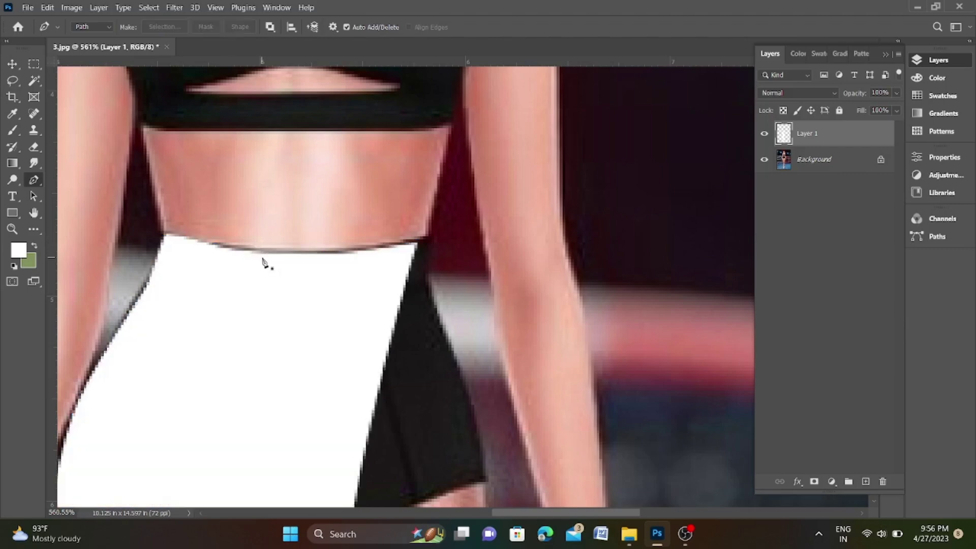
scroll(262, 261, "down", 10)
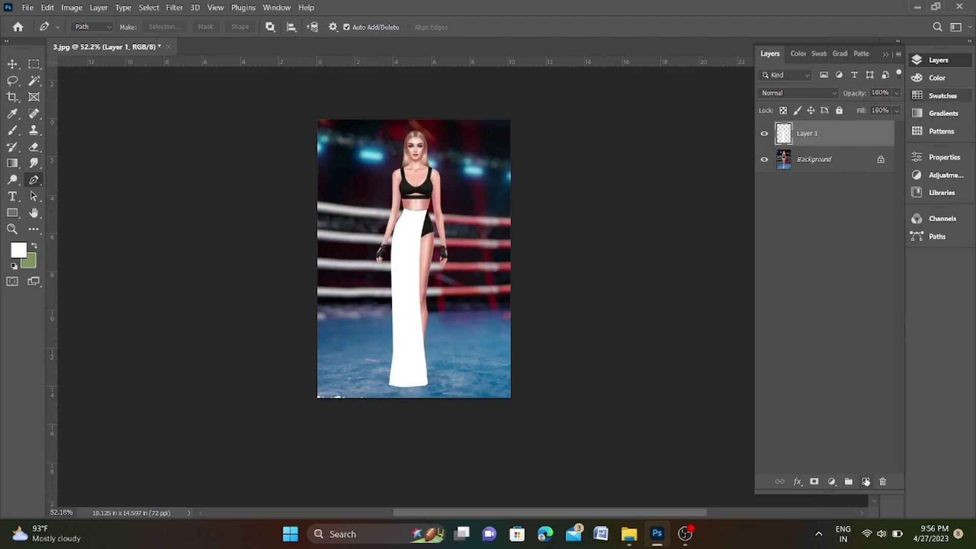
- On a new layer, trace the right panel from the waist down the right hip to the hem
left_click(866, 481)
scroll(427, 224, "up", 3)
scroll(422, 203, "up", 2)
scroll(416, 181, "up", 2)
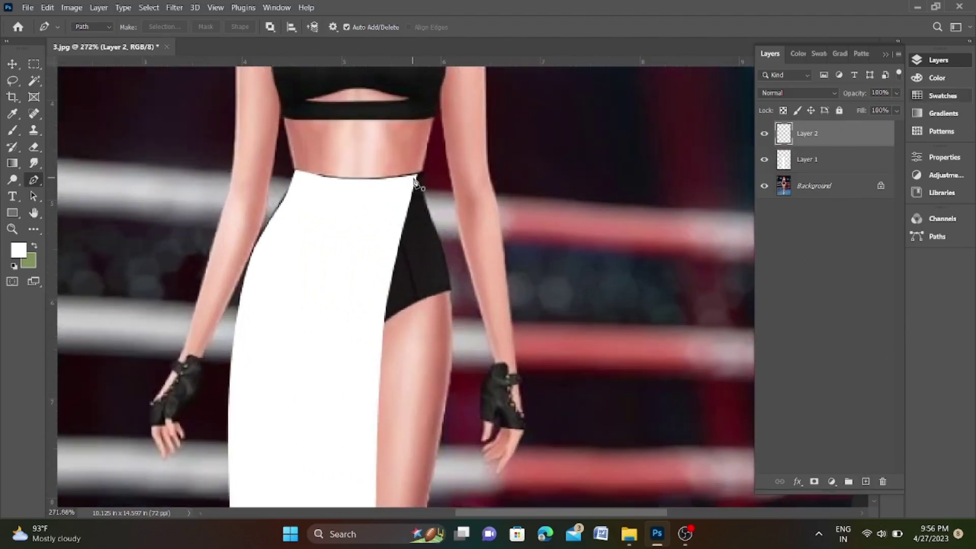
left_click(418, 175)
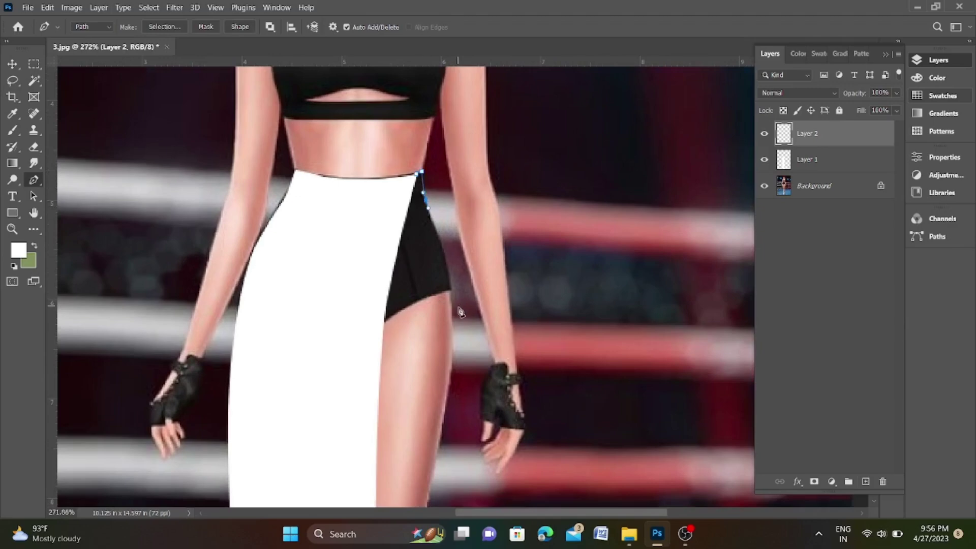
left_click_drag(457, 316, 458, 365)
scroll(458, 366, "down", 3)
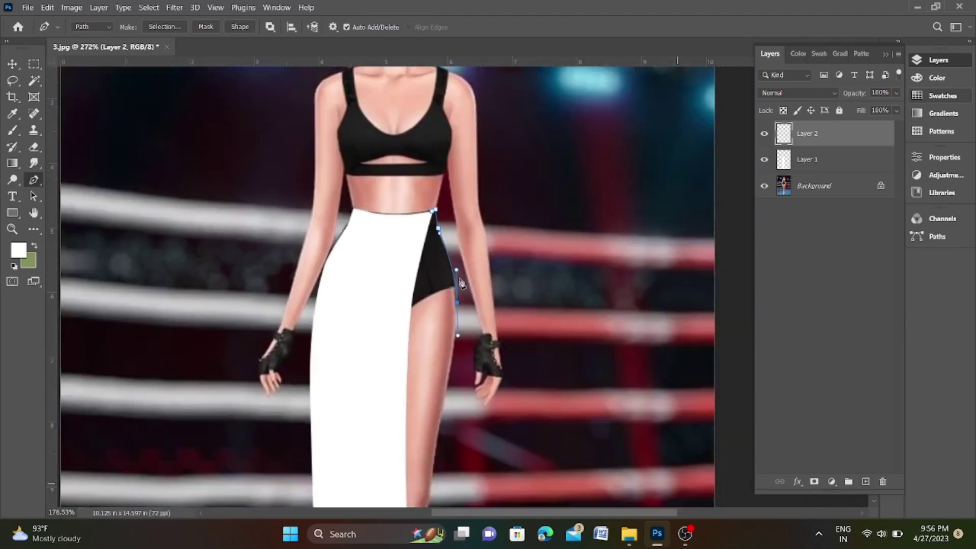
left_click_drag(453, 259, 431, 122)
left_click_drag(445, 369, 452, 413)
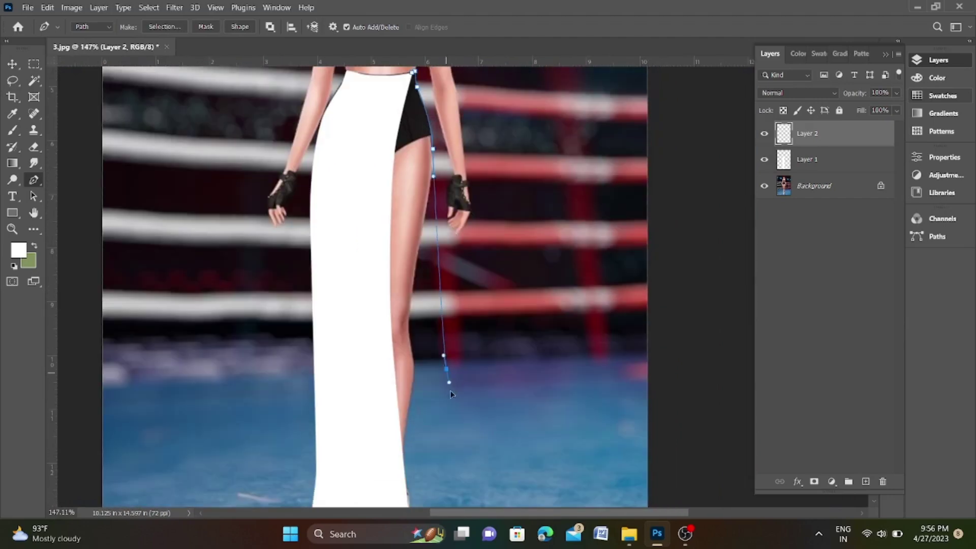
scroll(455, 420, "down", 3)
scroll(468, 466, "up", 2)
scroll(468, 466, "up", 1)
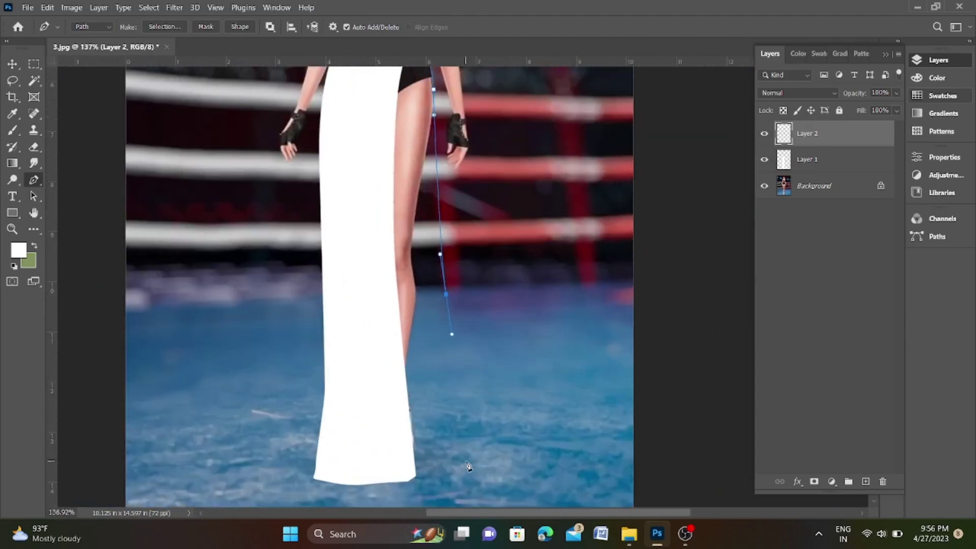
left_click(414, 474)
left_click(397, 289)
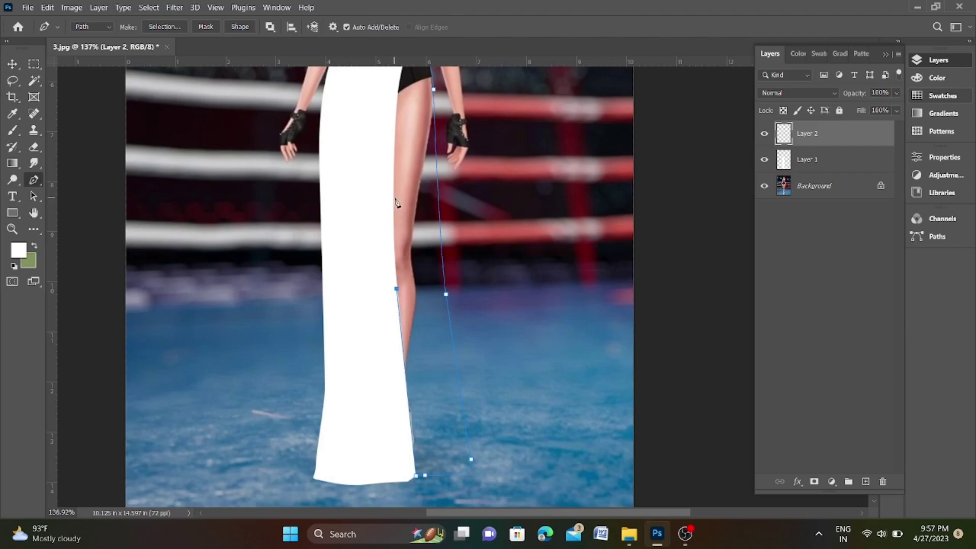
scroll(396, 200, "down", 2)
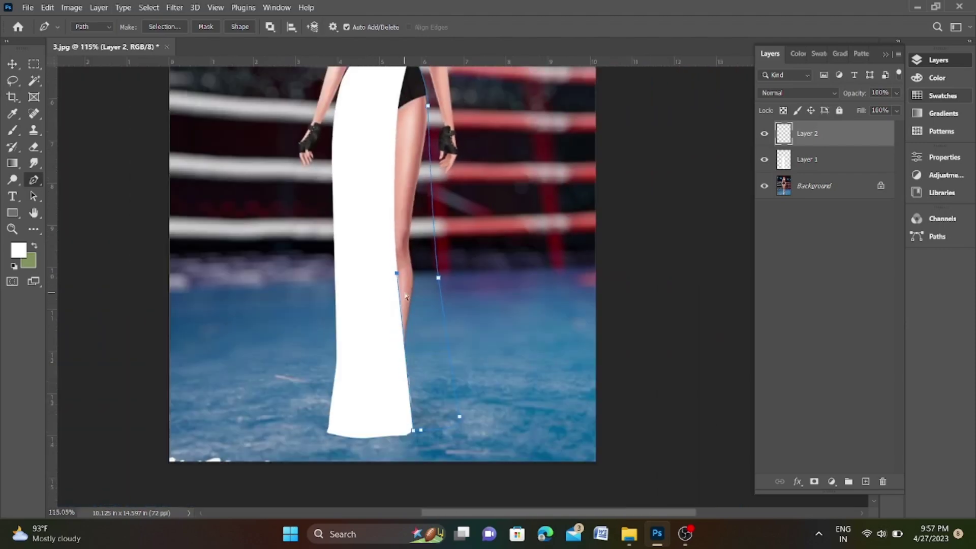
key("ctrl+z")
- Trace the slit edge back up the inner leg and thigh toward the waist
left_click_drag(405, 310, 405, 217)
left_click(401, 81)
scroll(399, 97, "down", 2)
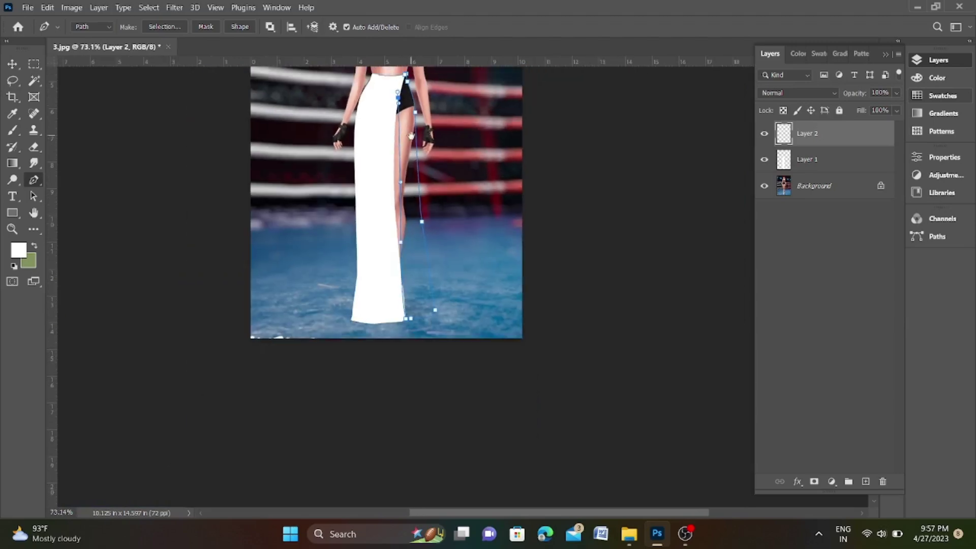
scroll(402, 127, "up", 3)
scroll(408, 155, "up", 2)
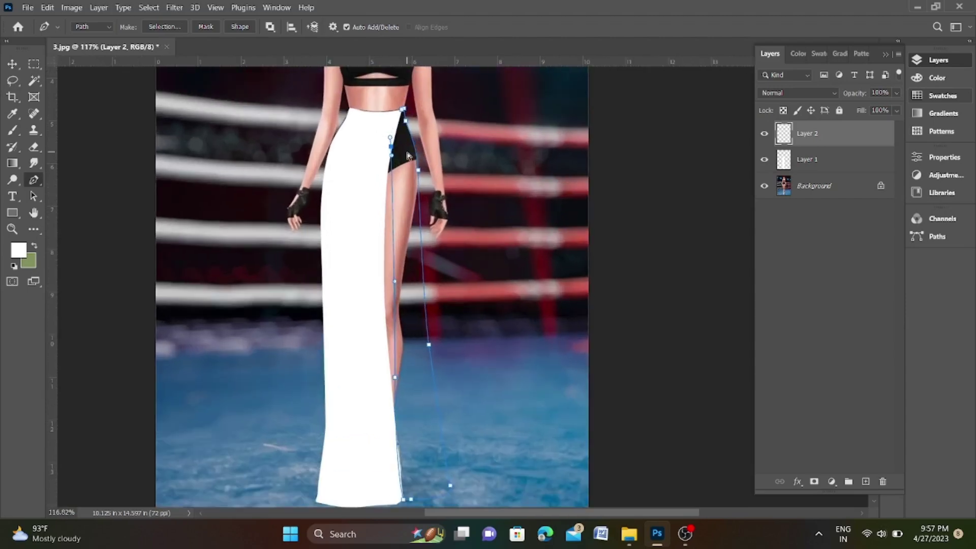
key("ctrl+z")
scroll(407, 359, "up", 5)
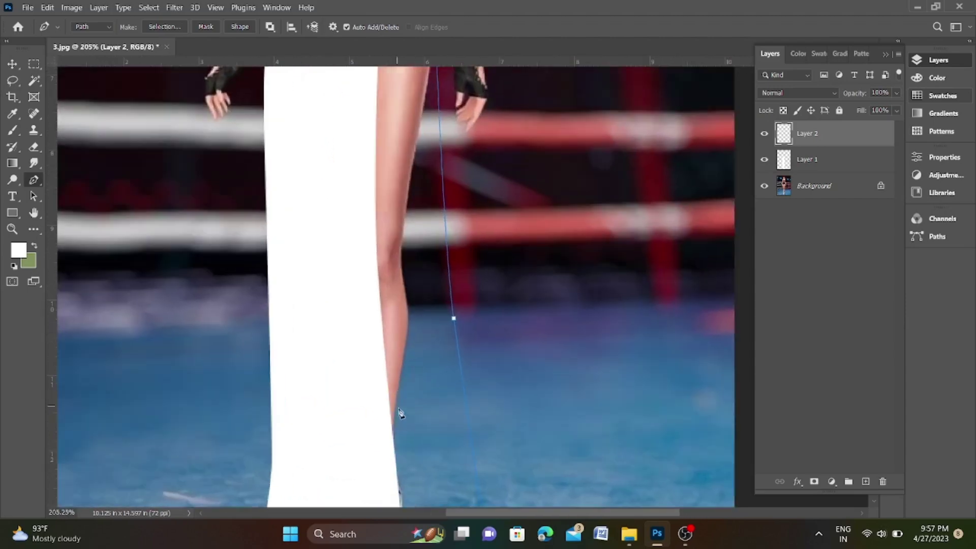
left_click_drag(392, 425, 391, 409)
left_click(394, 267)
scroll(402, 195, "down", 5)
scroll(385, 225, "down", 3)
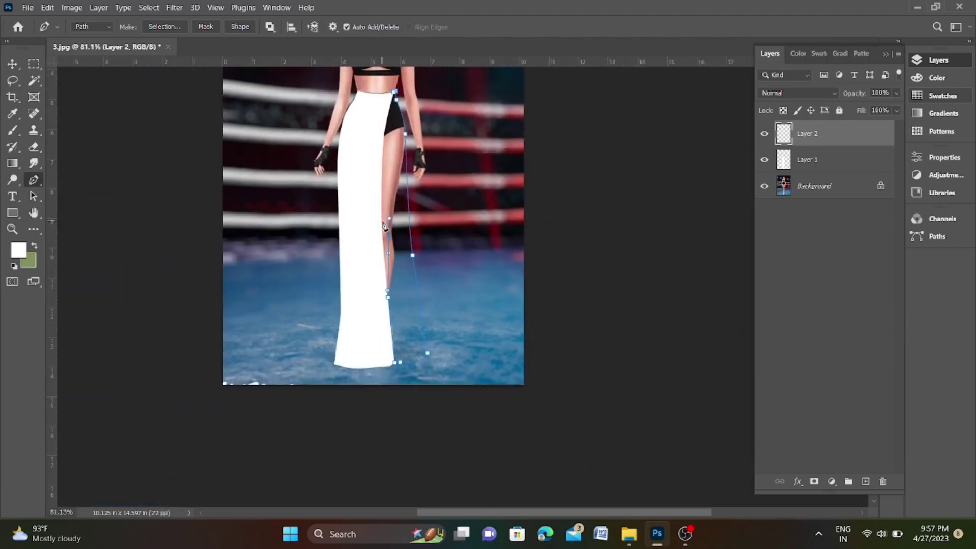
scroll(394, 153, "up", 1)
scroll(395, 143, "up", 3)
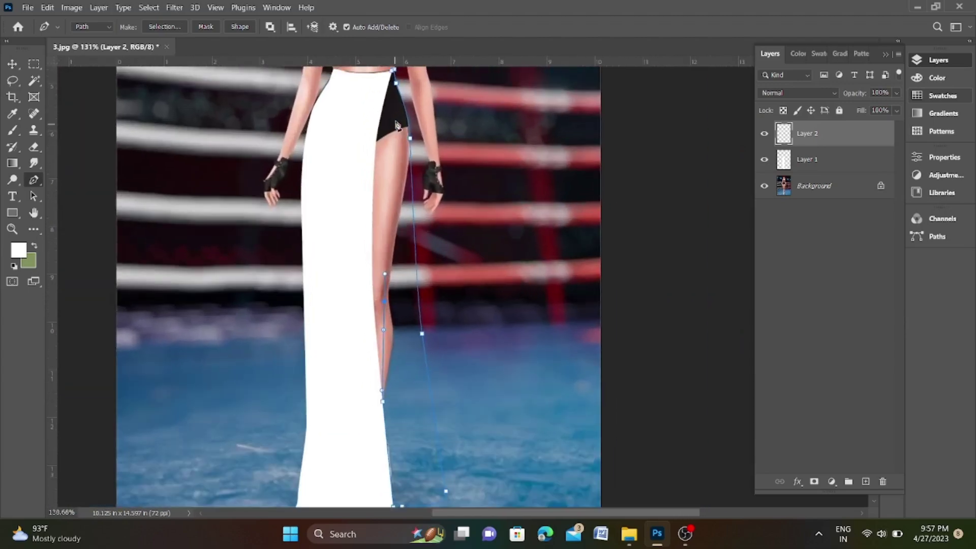
left_click_drag(395, 115, 395, 108)
key("ctrl+z")
left_click_drag(376, 154, 375, 137)
left_click(376, 120)
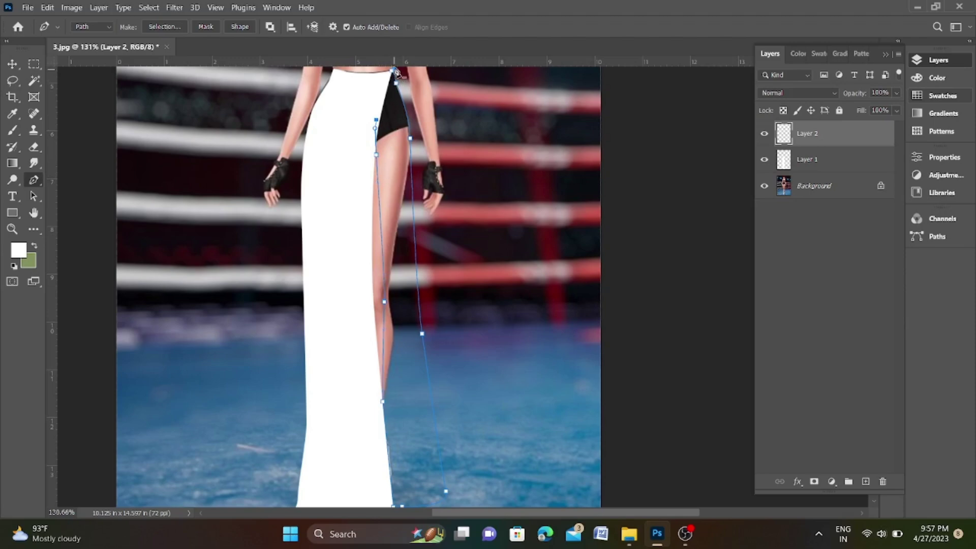
- Turn the right panel outline into a selection, fill it white and deselect
key("ctrl+Return")
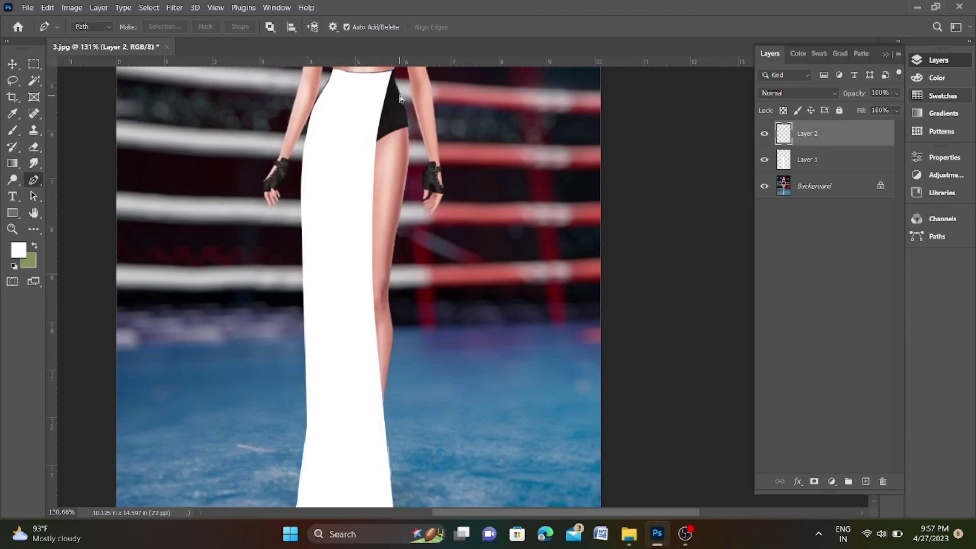
key("ctrl+d")
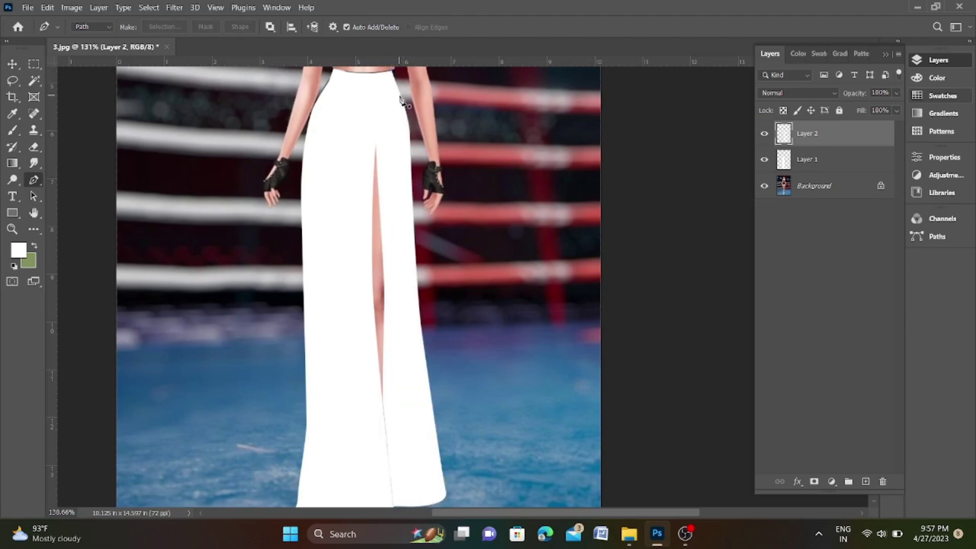
scroll(405, 246, "down", 1)
scroll(406, 279, "down", 1)
- Set Layer 2 and Layer 1 to Multiply blending, keeping Layer 2 visible
scroll(402, 228, "down", 1)
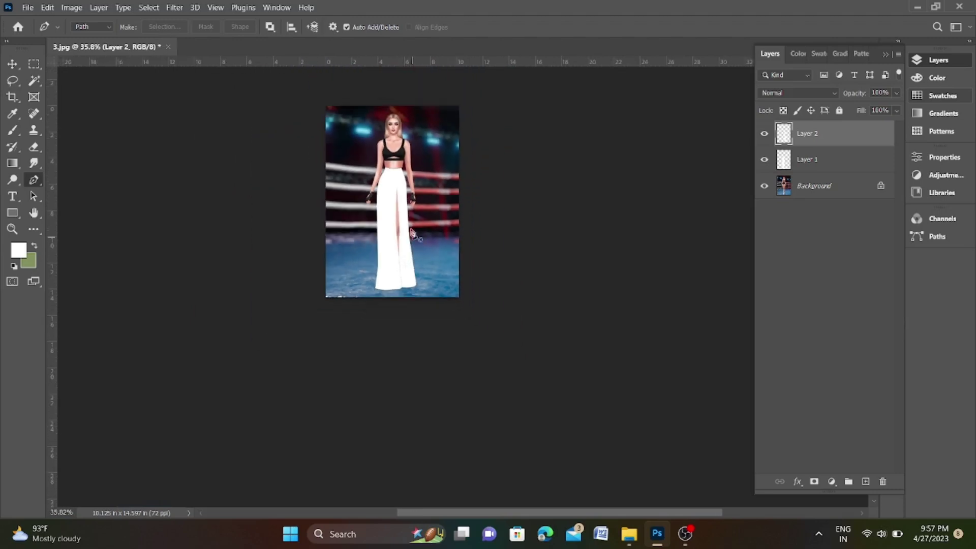
scroll(392, 192, "down", 1)
scroll(394, 196, "up", 2)
scroll(413, 270, "up", 1)
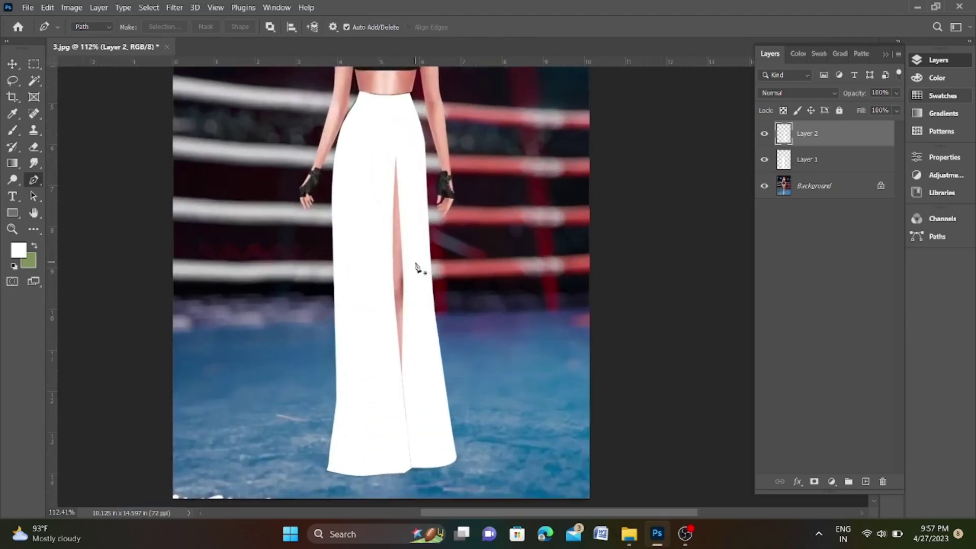
scroll(415, 267, "up", 1)
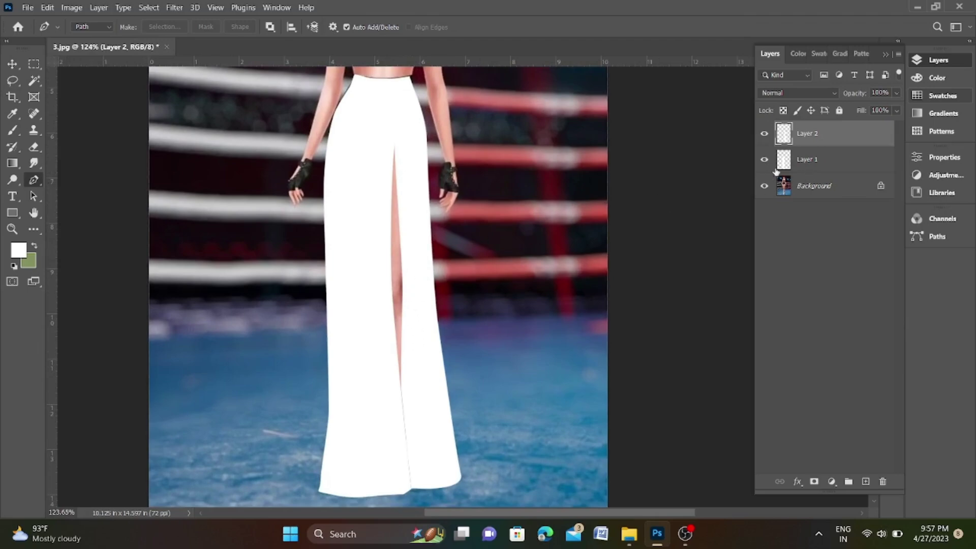
left_click(817, 94)
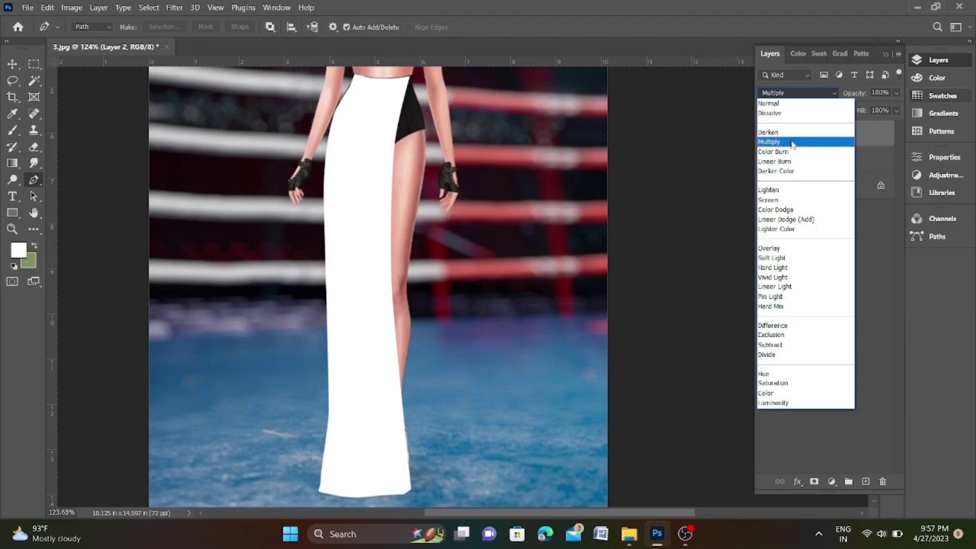
left_click(793, 143)
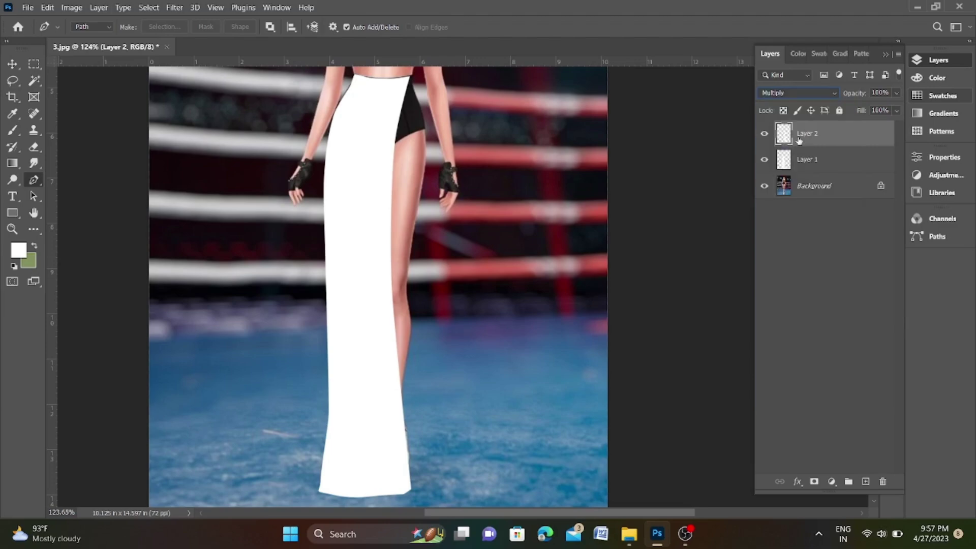
left_click(764, 135)
left_click(809, 162)
left_click(800, 94)
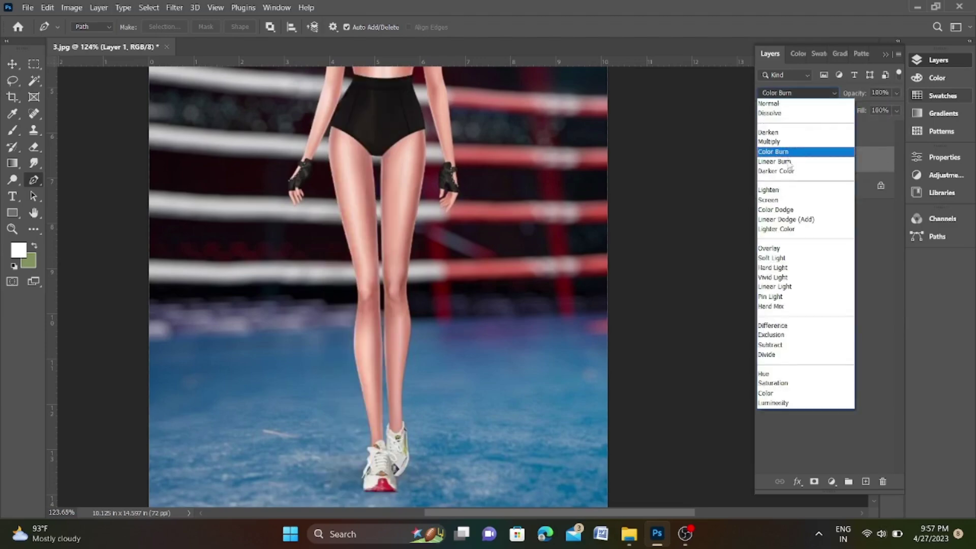
left_click(785, 142)
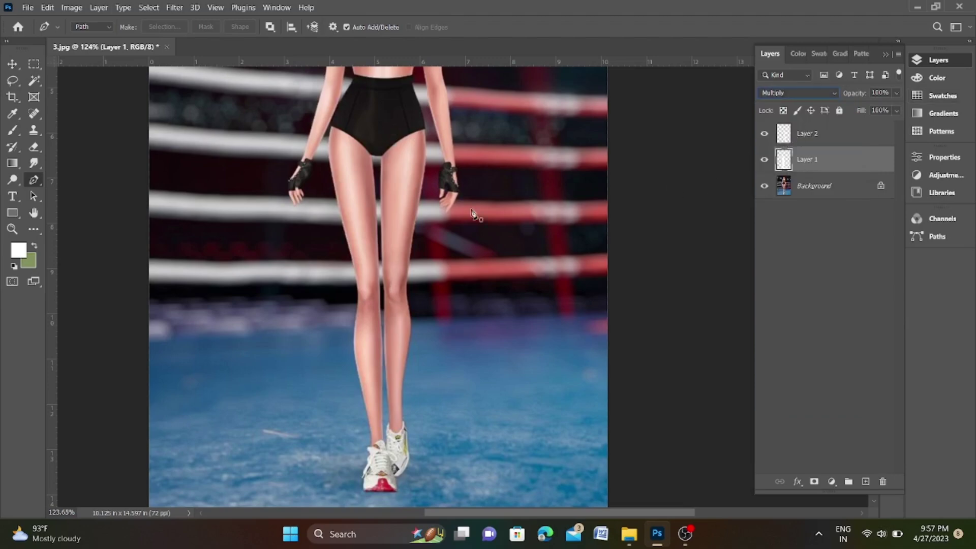
- Choose black as the foreground colour
left_click(17, 252)
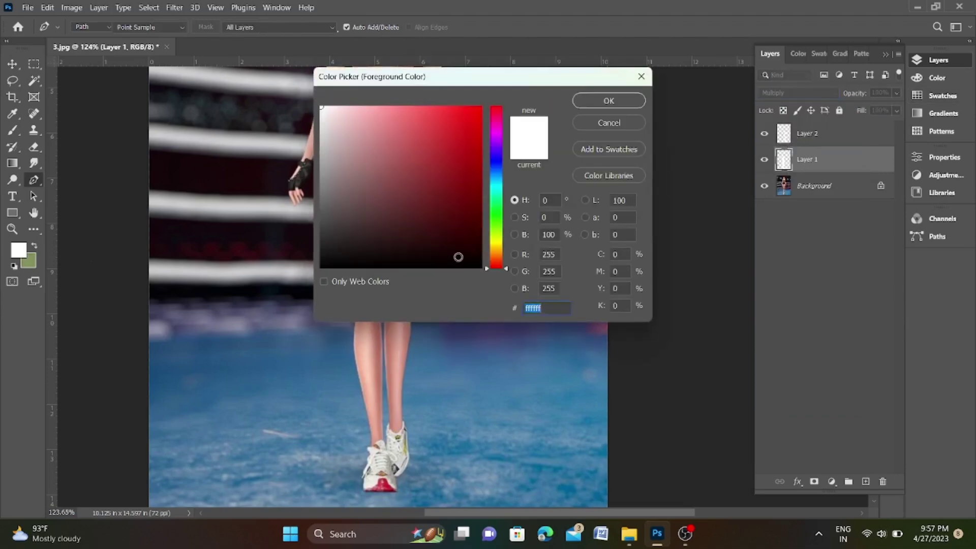
left_click(474, 265)
key("Return")
key("p")
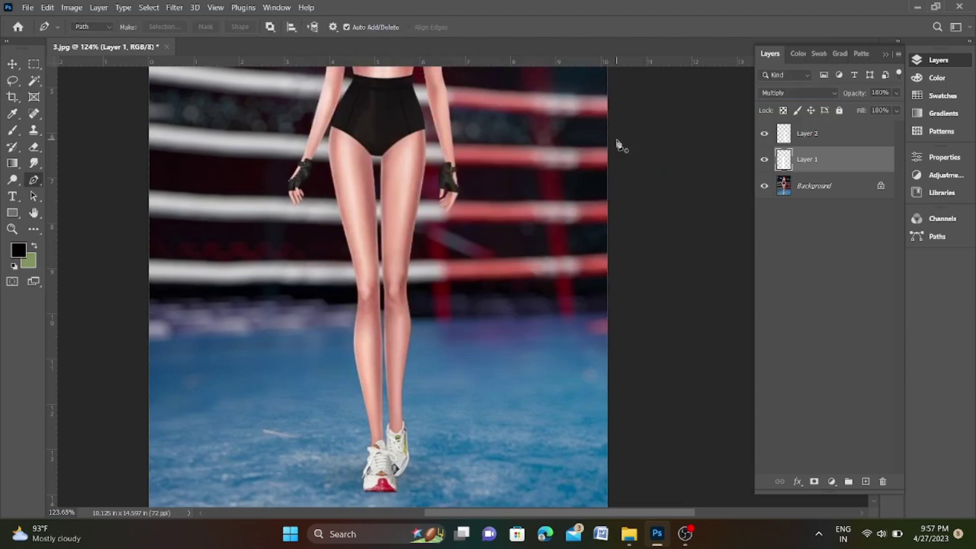
- Fill Layer 1's skirt shape with black, then load Layer 2's panel as a selection
key("alt+BackSpace")
key("ctrl+z")
left_click(783, 159, "ctrl")
key("alt+BackSpace")
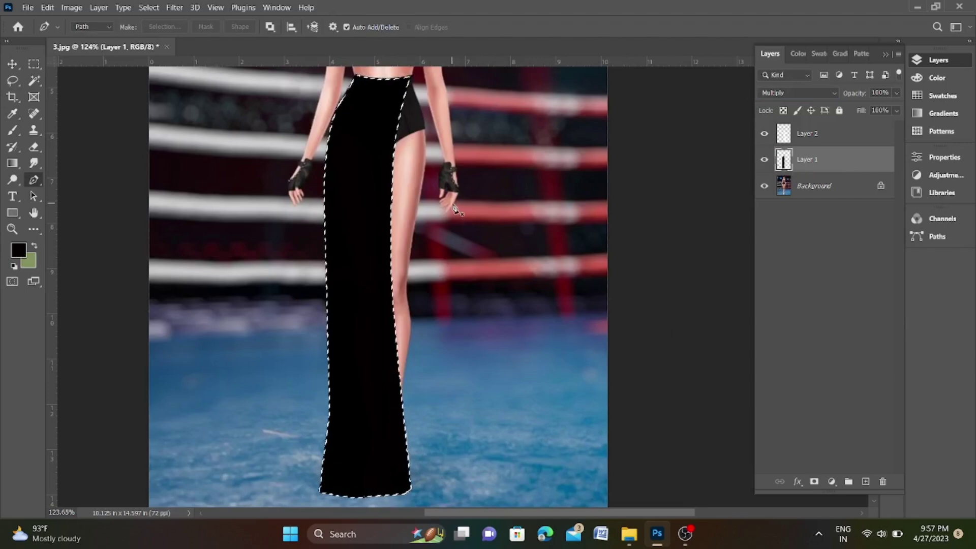
key("ctrl+d")
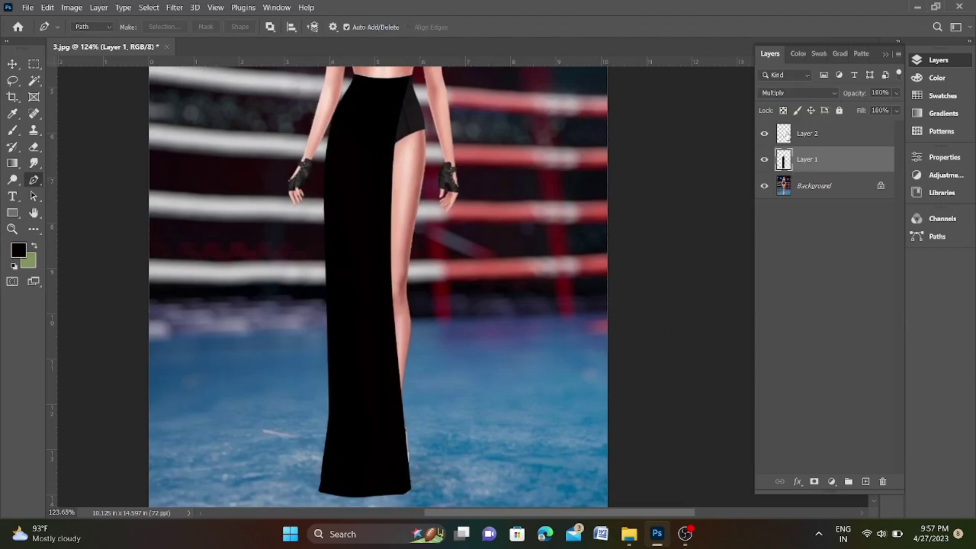
left_click(787, 136)
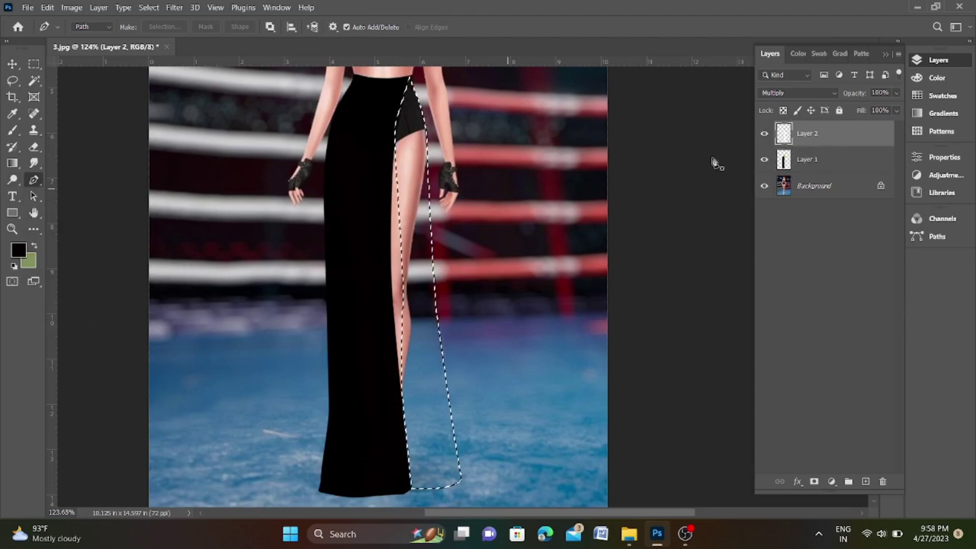
- Return Layer 2 to Normal blending so its panel shows solid white, then deselect
left_click(793, 93)
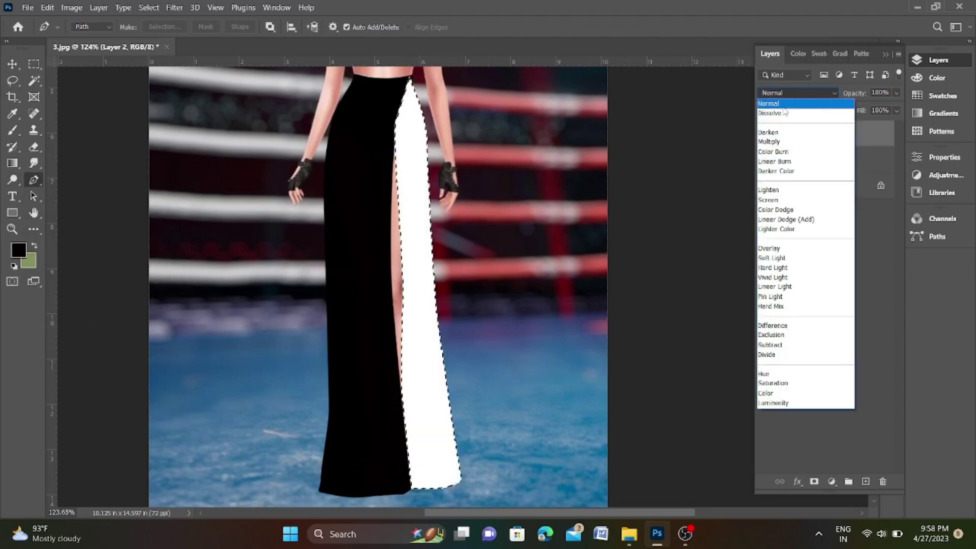
left_click(783, 104)
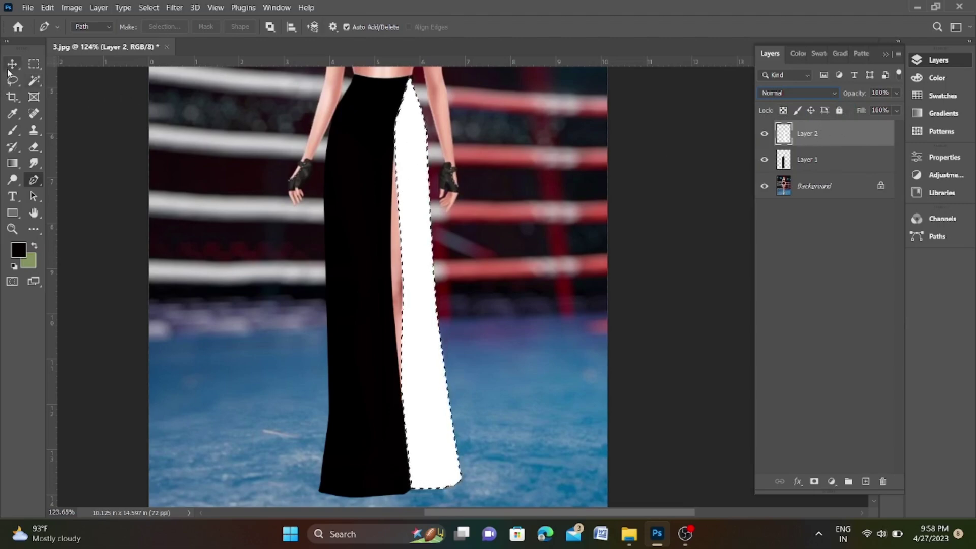
left_click(33, 64)
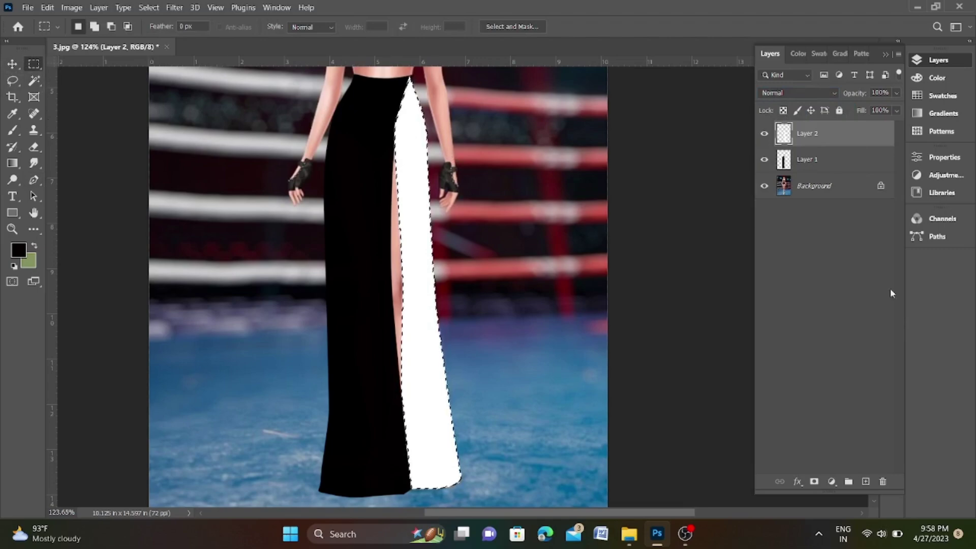
key("v")
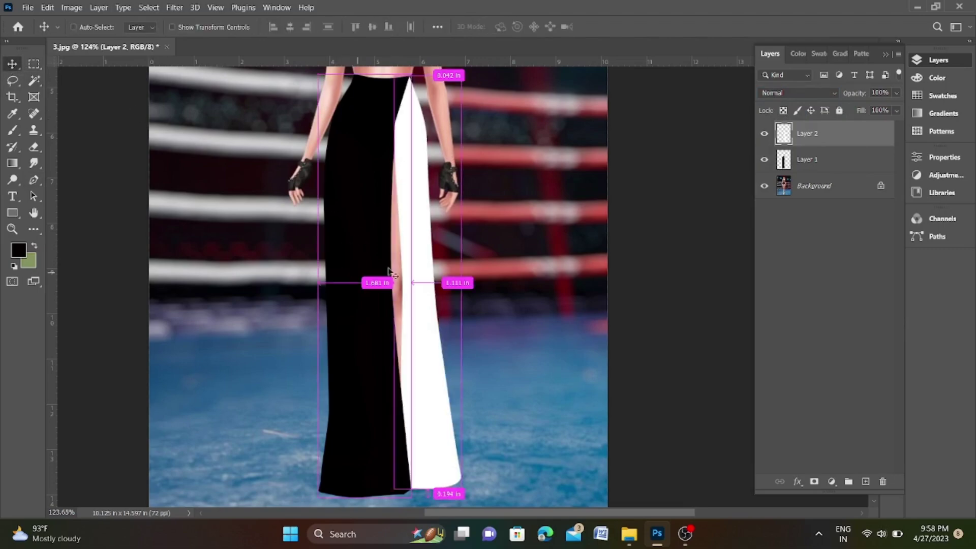
key("ctrl+d")
- Zoom around to check the black-and-white skirt and reselect Layer 2
scroll(369, 344, "down", 5)
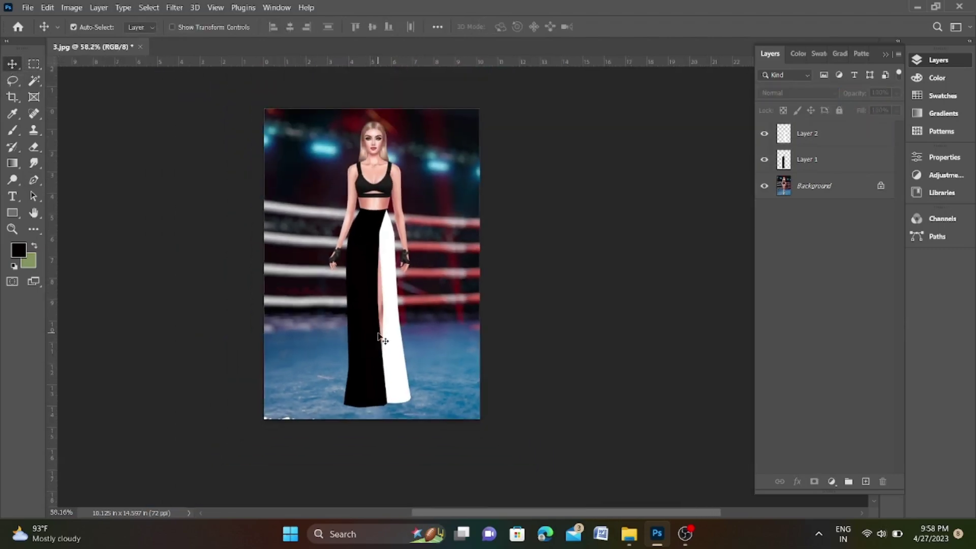
scroll(380, 288, "up", 3)
scroll(375, 220, "up", 3)
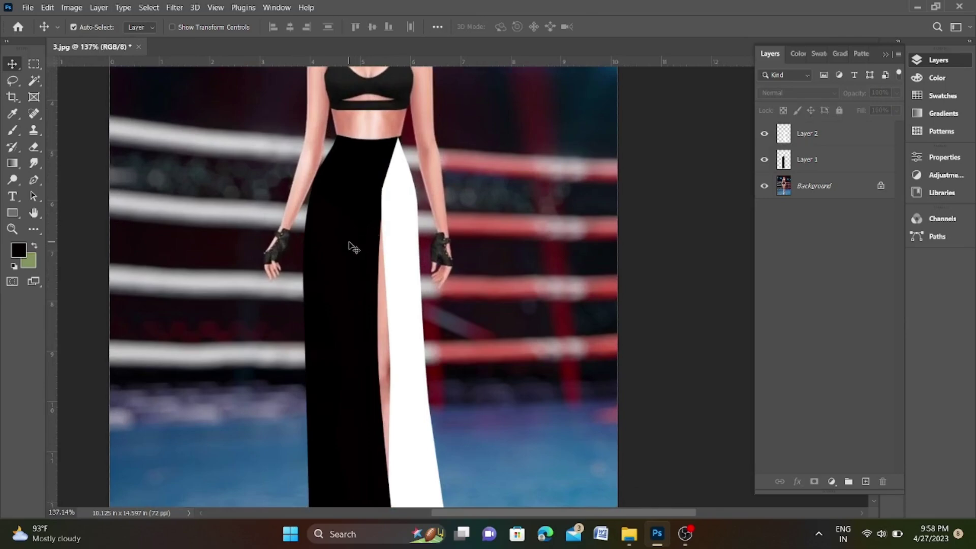
scroll(374, 239, "down", 3)
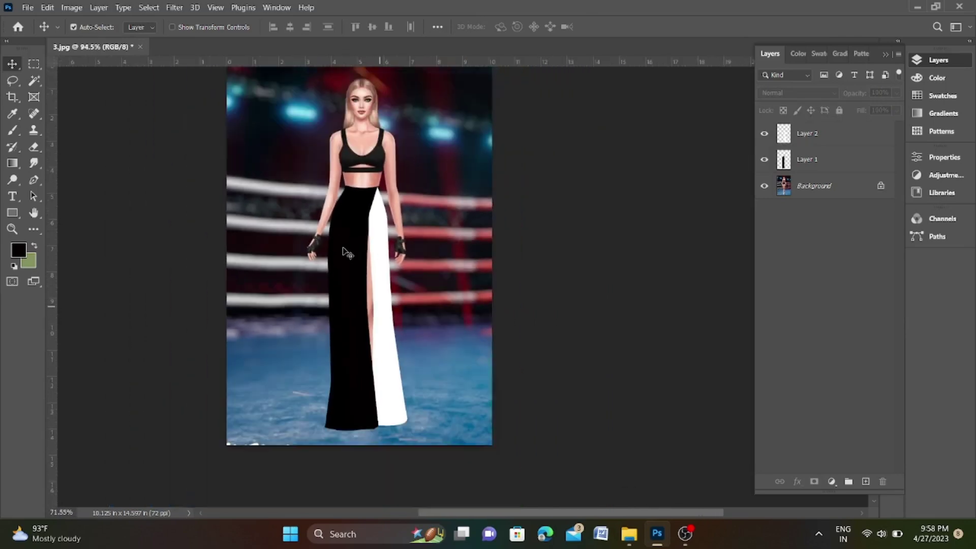
scroll(335, 228, "down", 1)
scroll(356, 224, "up", 1)
scroll(356, 224, "up", 1)
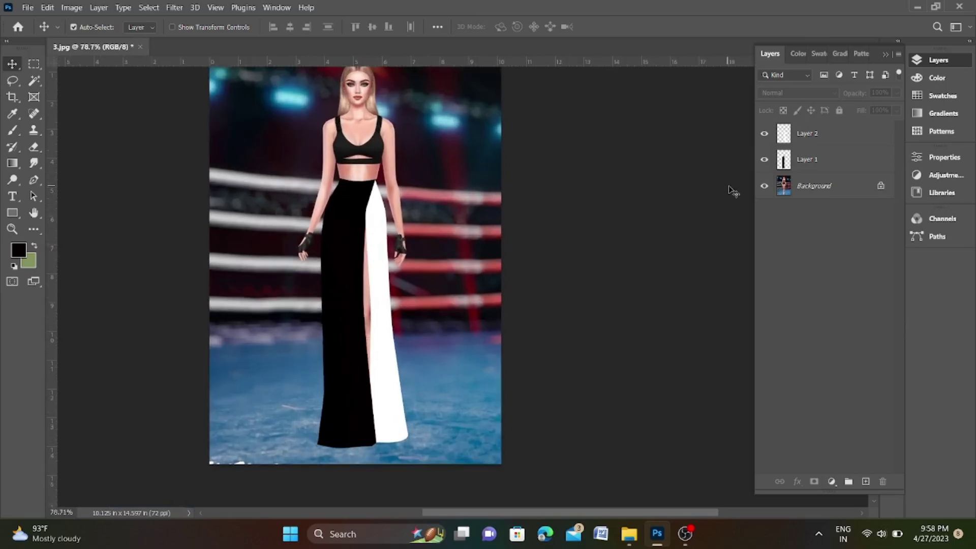
left_click(823, 144)
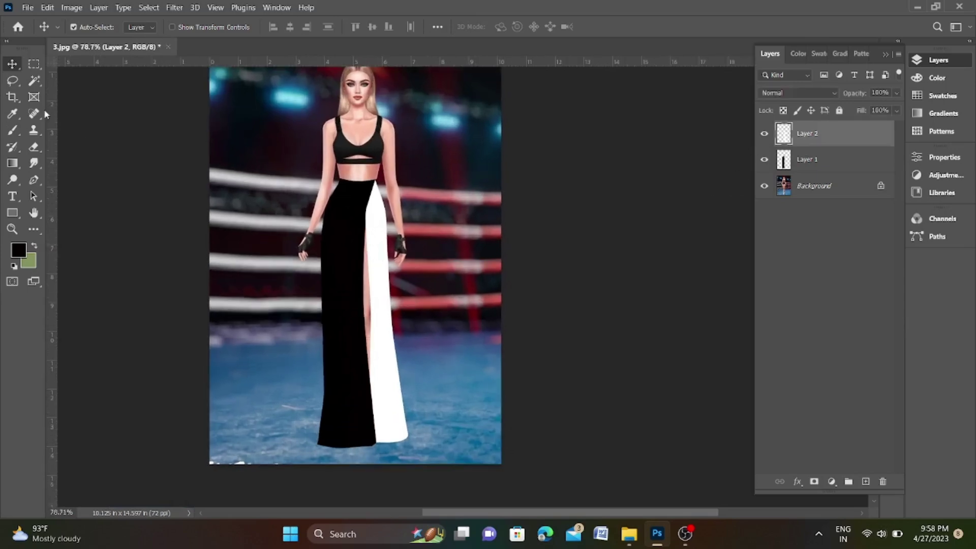
left_click(43, 183)
- Trace a closed path around the bare-leg strip along the slit edge down to the hem
scroll(355, 223, "up", 2)
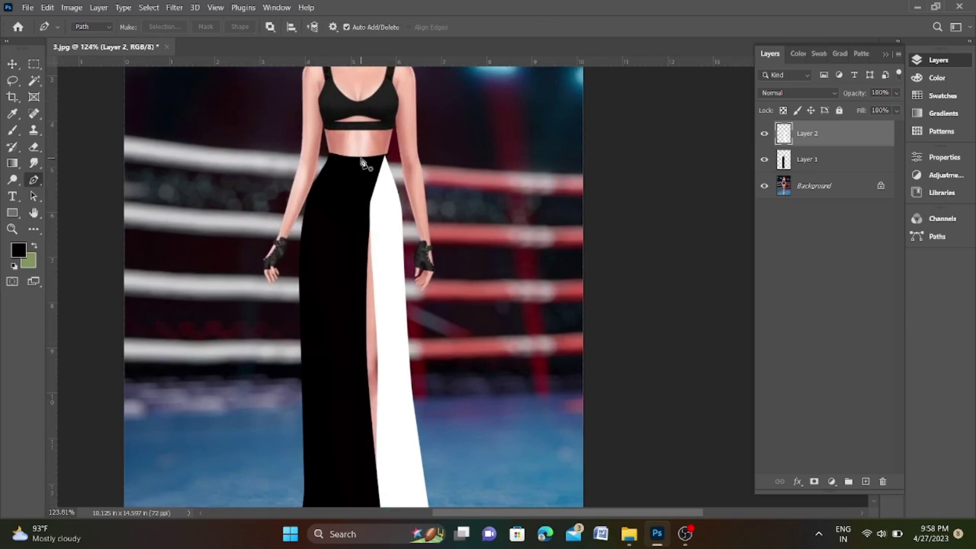
left_click(359, 158)
key("ctrl+z")
left_click(371, 192)
left_click_drag(354, 294, 354, 320)
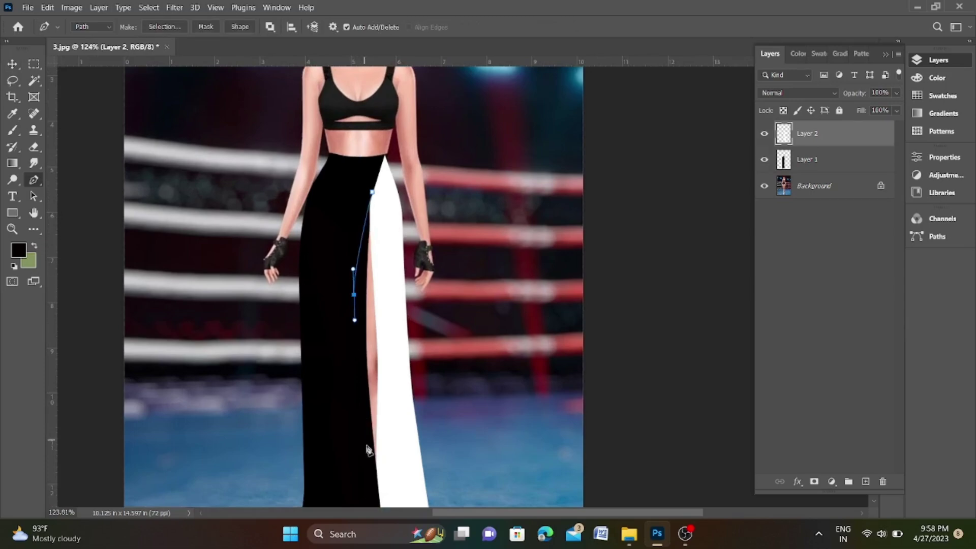
left_click_drag(374, 472, 378, 492)
scroll(375, 470, "down", 3)
scroll(374, 445, "up", 4)
left_click(383, 450)
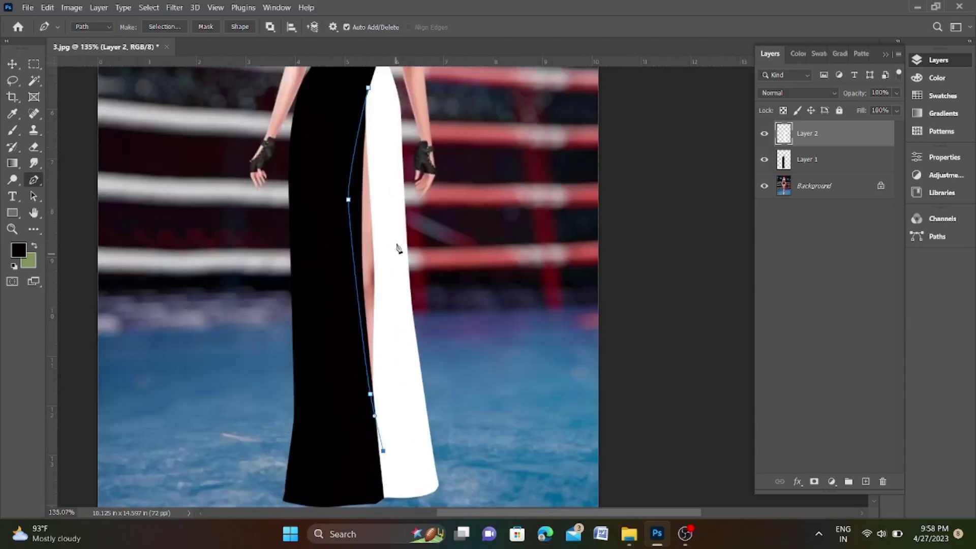
left_click(396, 243)
left_click(384, 111)
- Fill the traced slit strip with white sampled from the panel and deselect
key("ctrl+Return")
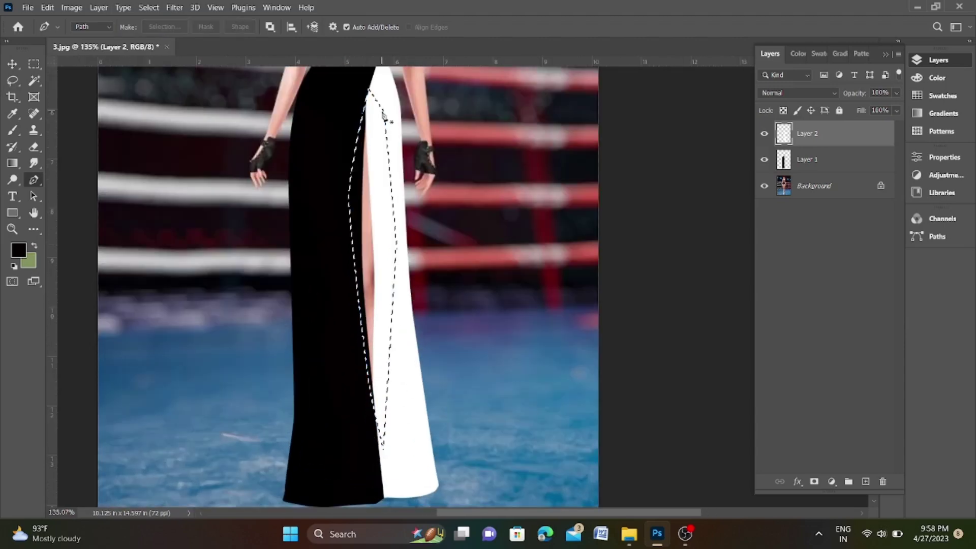
left_click(12, 113)
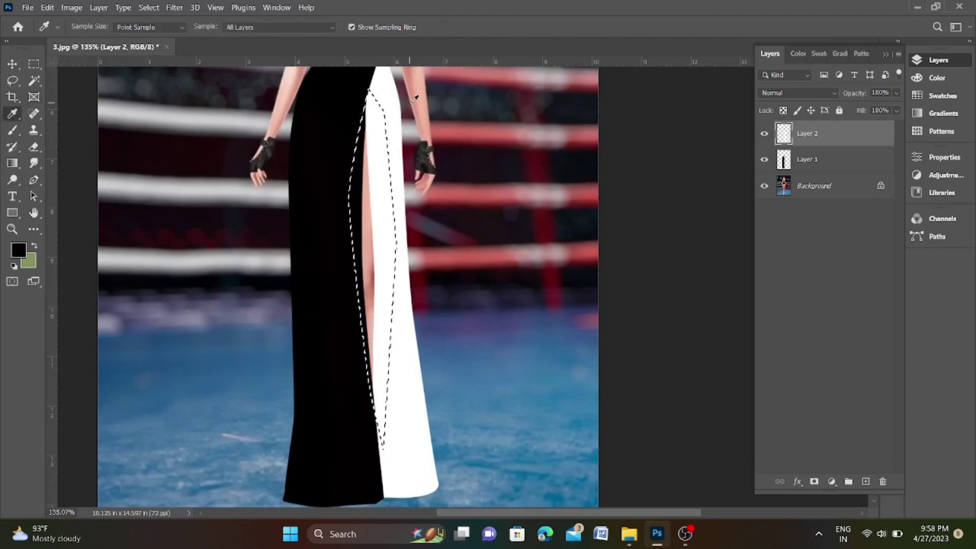
left_click(391, 95)
key("alt+BackSpace")
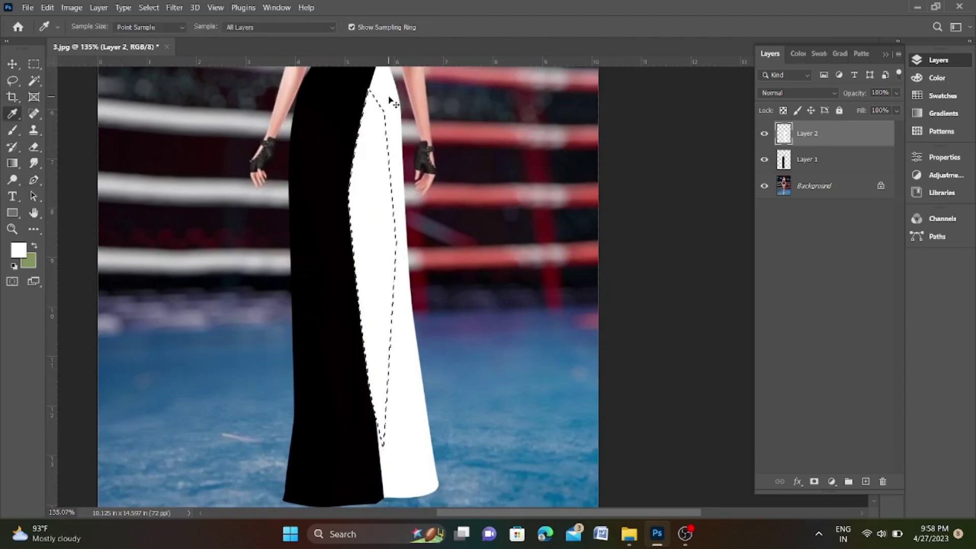
key("ctrl+d")
scroll(387, 101, "down", 5, "alt")
- Trace a short outline along the white panel's edge, then undo it
scroll(383, 224, "up", 2, "alt")
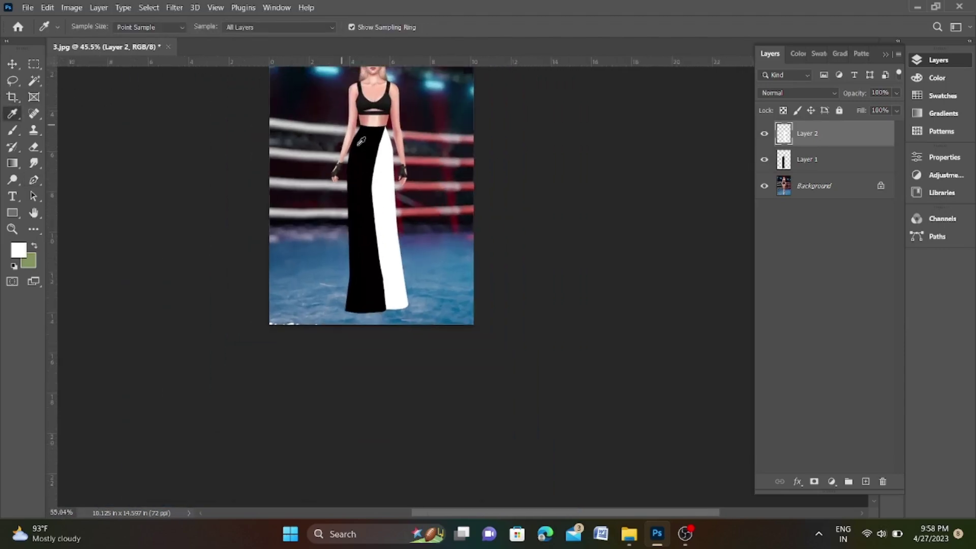
scroll(370, 149, "down", 2, "alt")
scroll(370, 147, "up", 2, "alt")
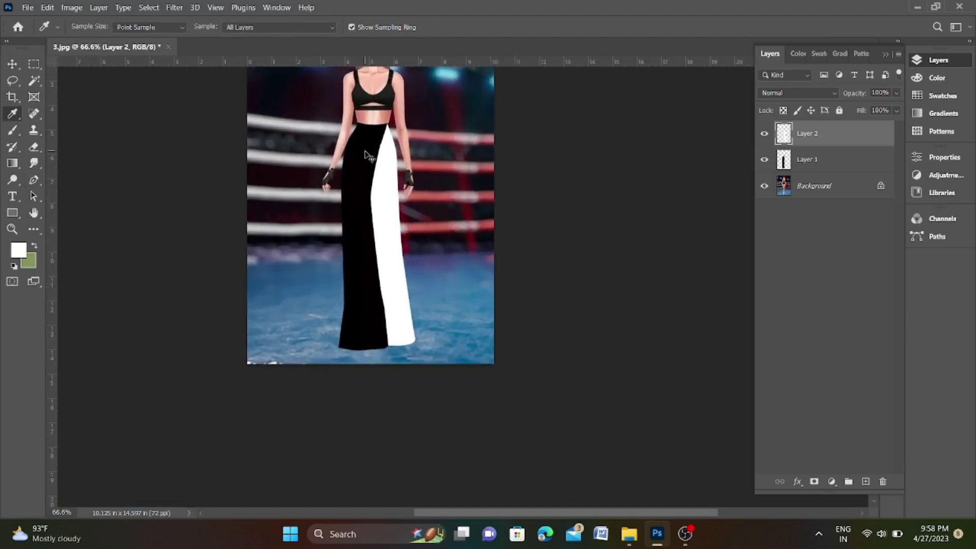
mouse_move(381, 147)
left_mouse_down()
mouse_move(387, 179)
mouse_move(388, 155)
left_mouse_up()
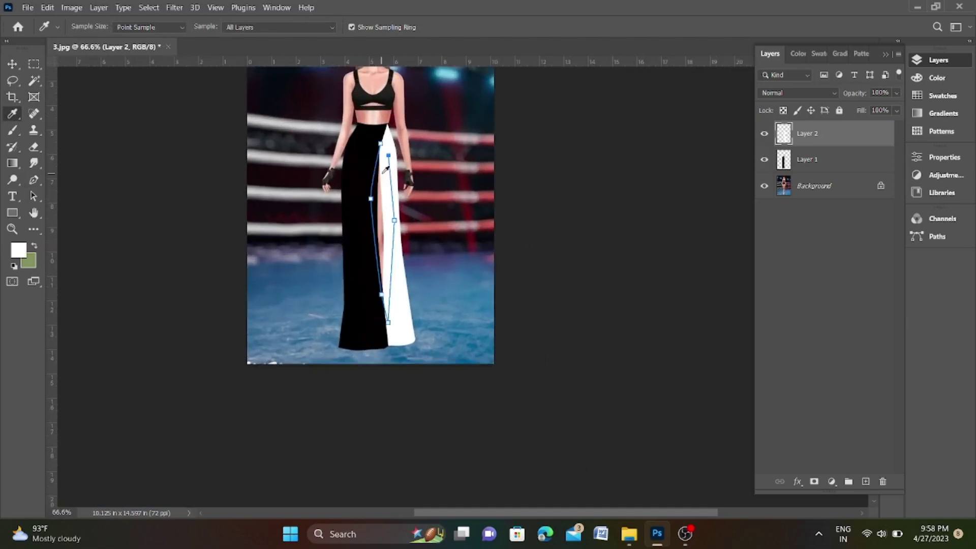
key("ctrl+z")
key("ctrl+z")
key("ctrl+z")
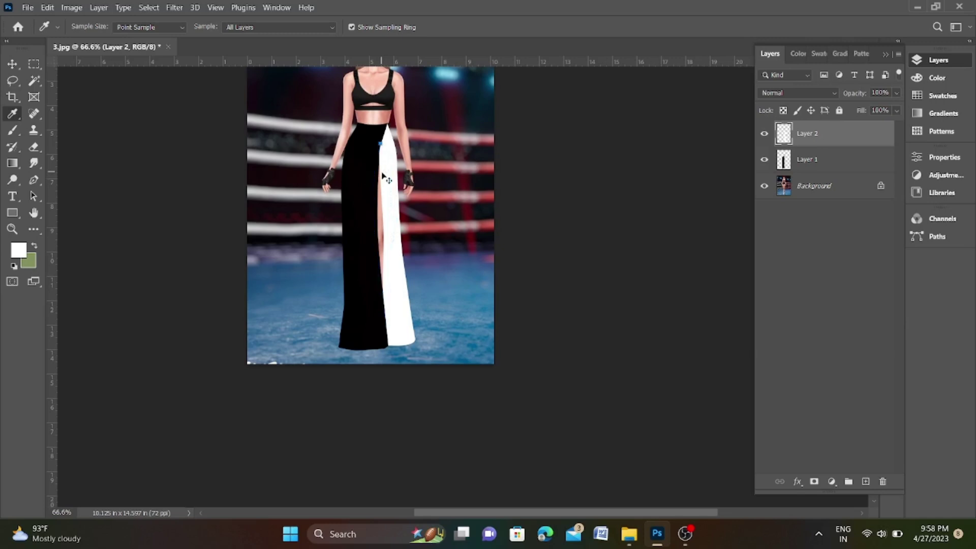
- Lower the opacity of Layer 1's black panel and make Layer 2's white panel translucent
left_click(852, 167)
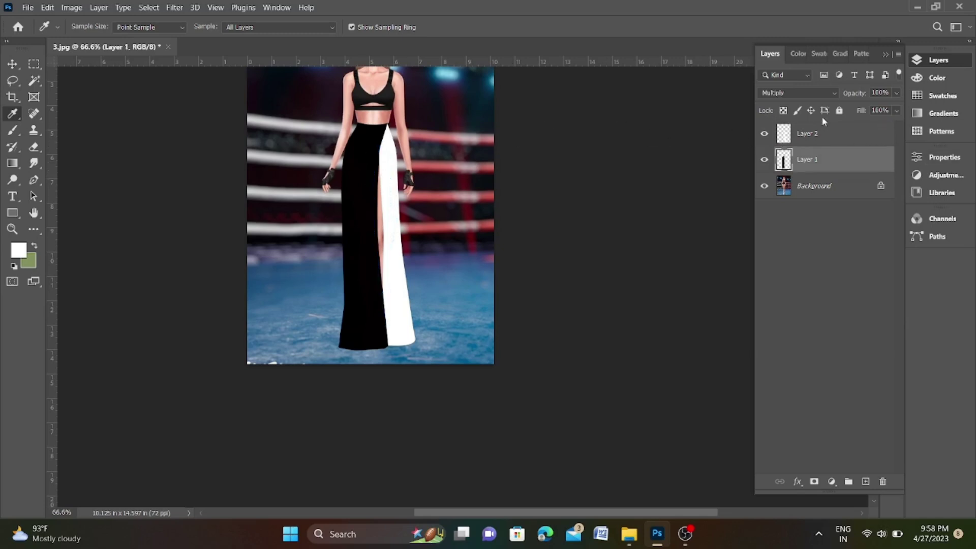
left_click(896, 94)
mouse_move(897, 107)
left_mouse_down()
mouse_move(868, 110)
mouse_move(881, 108)
left_mouse_up()
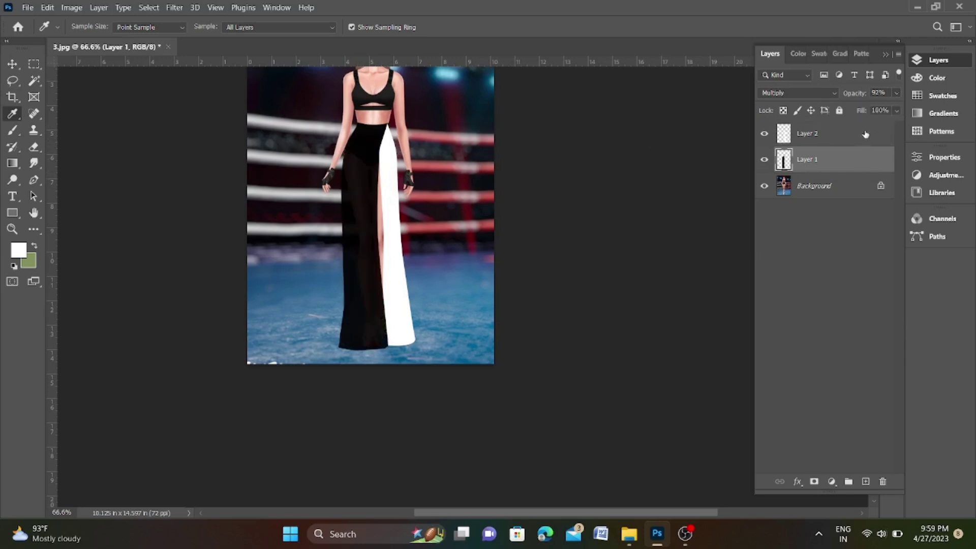
left_click(865, 133)
left_click(897, 93)
left_click_drag(897, 107, 873, 109)
- Raise Layer 1's black skirt panel back up to about 95% opacity
left_click(842, 162)
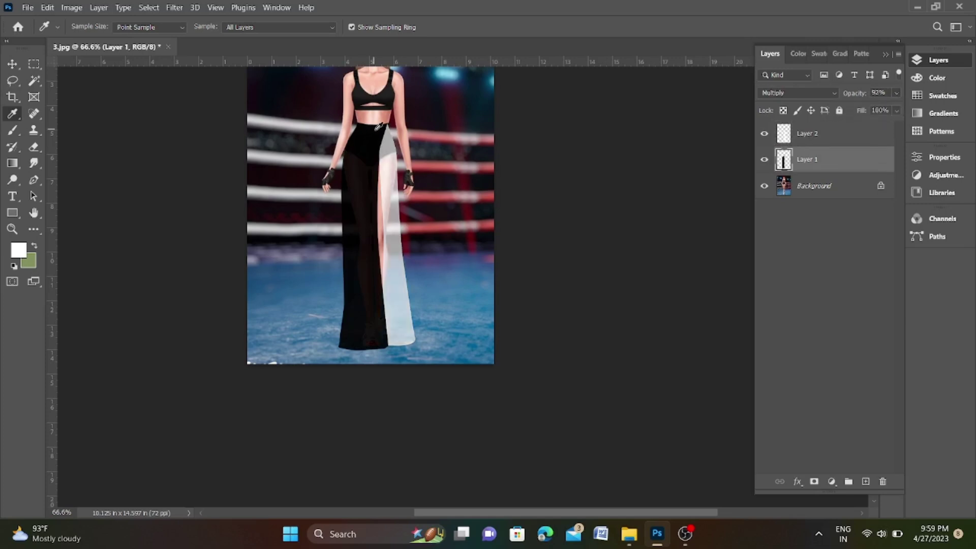
scroll(389, 127, "up", 2)
scroll(389, 127, "up", 2)
scroll(389, 128, "up", 2)
scroll(389, 127, "down", 5)
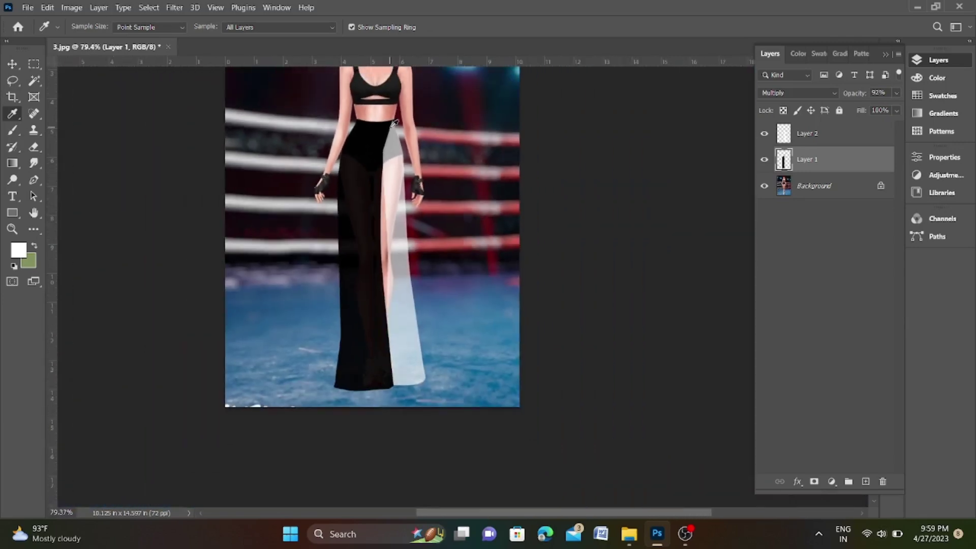
scroll(394, 145, "down", 3)
scroll(394, 145, "up", 1)
scroll(402, 140, "up", 2)
scroll(401, 140, "up", 1)
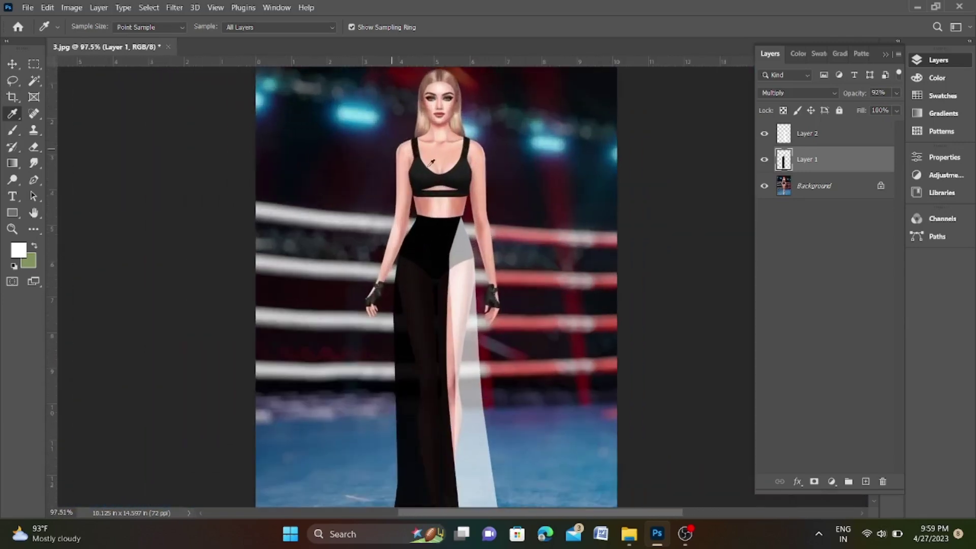
scroll(494, 229, "up", 1)
scroll(470, 260, "down", 1)
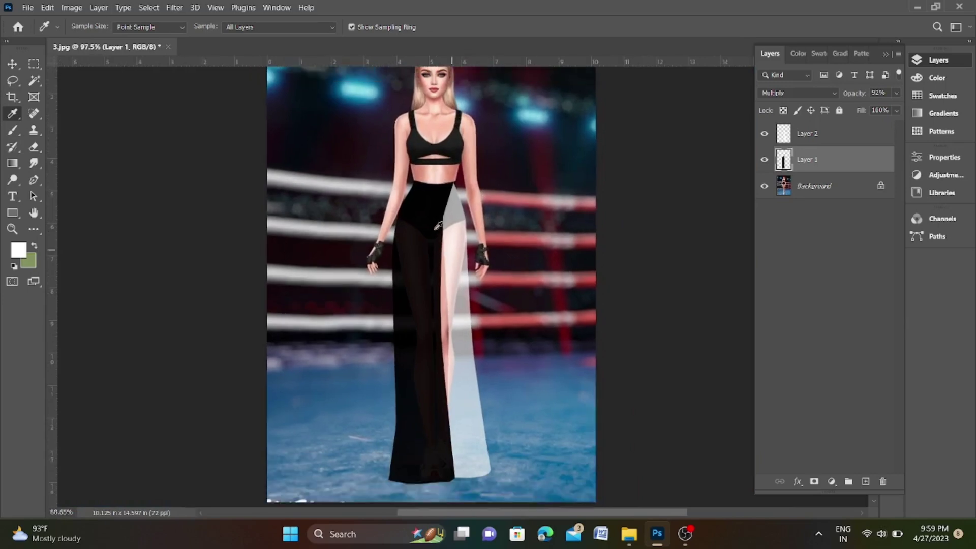
scroll(463, 254, "down", 1)
scroll(452, 269, "up", 1)
scroll(451, 327, "up", 2)
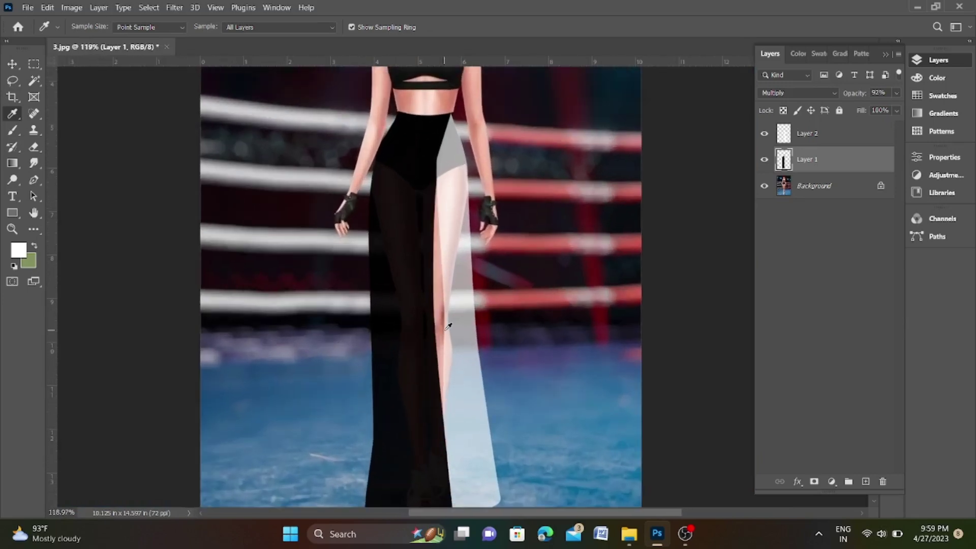
scroll(441, 265, "down", 2)
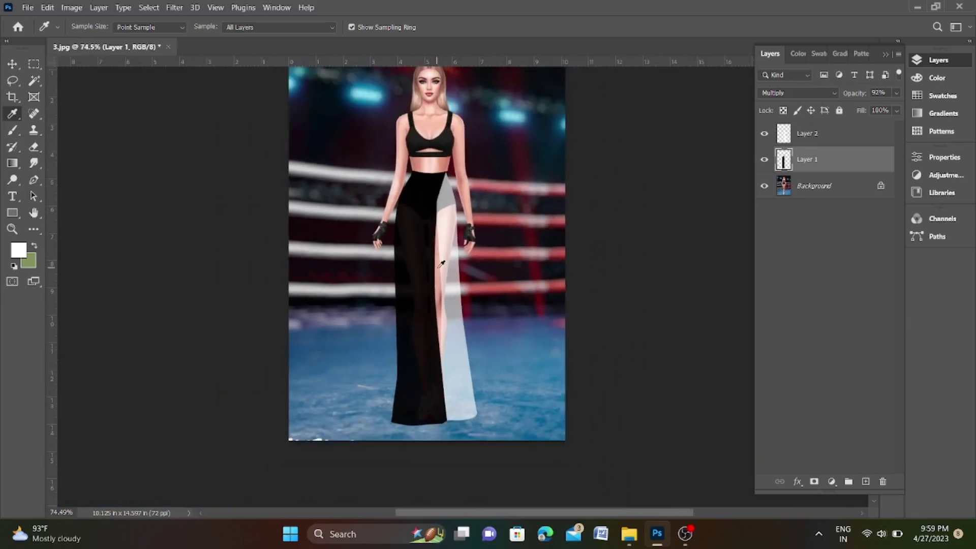
scroll(441, 265, "down", 1)
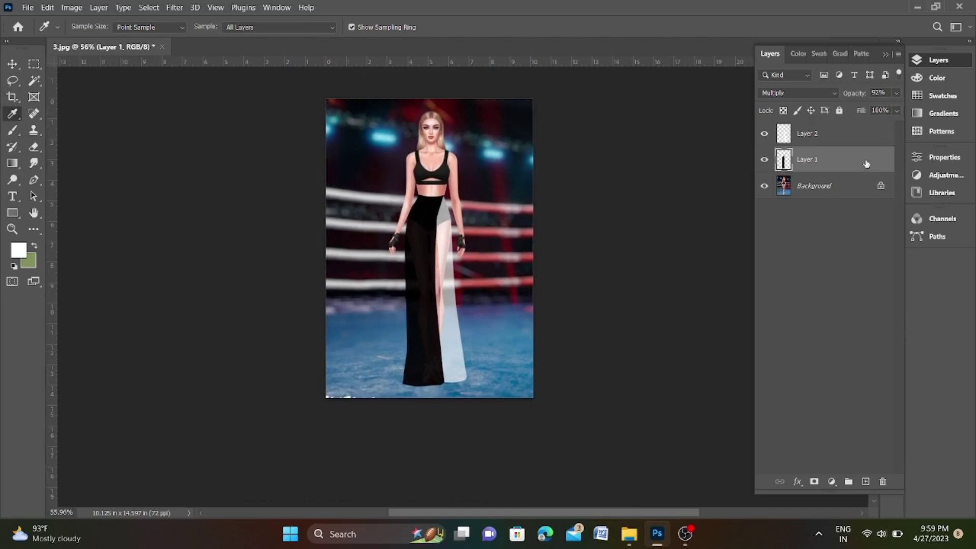
left_click(897, 93)
mouse_move(890, 111)
left_mouse_down()
mouse_move(894, 122)
mouse_move(892, 109)
left_mouse_up()
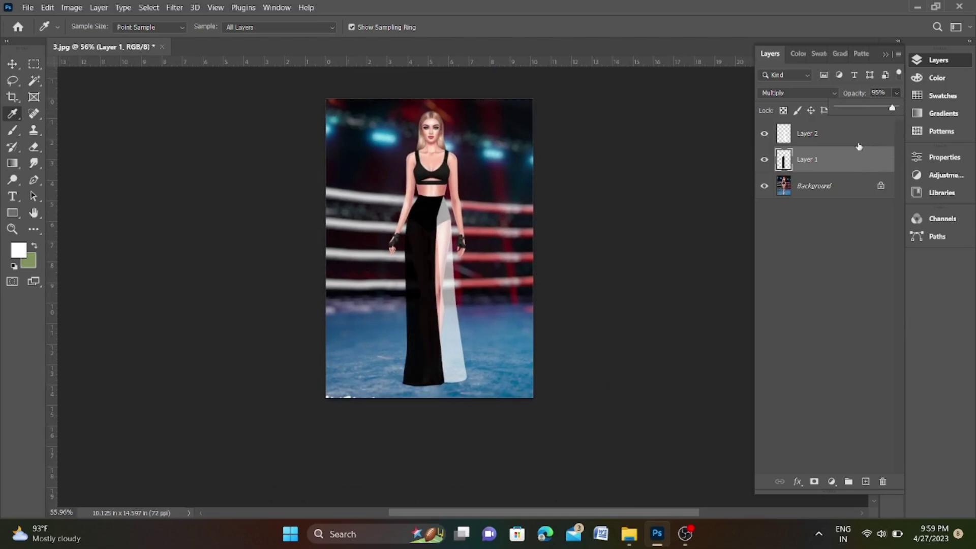
- Raise Layer 2's white slit overlay to 75% opacity
left_click(858, 140)
left_click(897, 94)
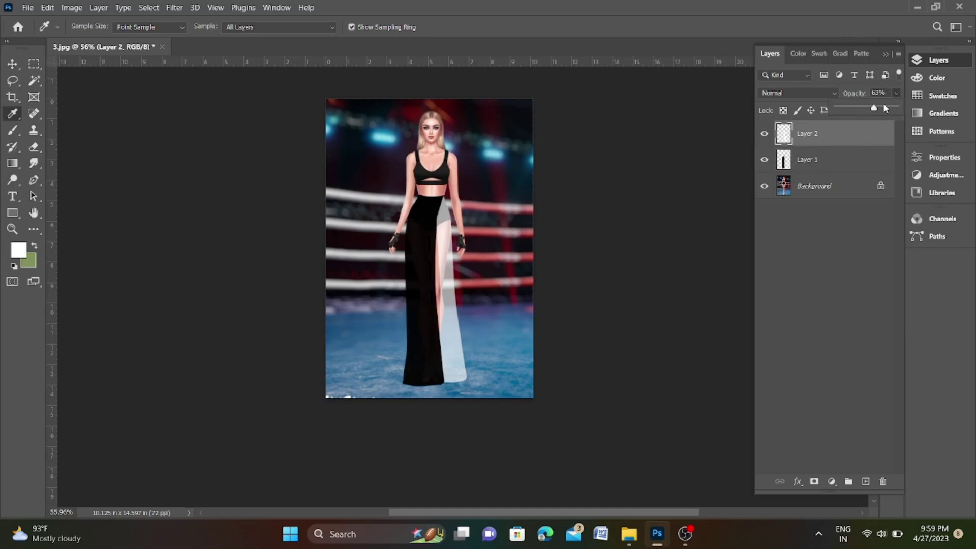
left_click(885, 108)
mouse_move(884, 109)
left_mouse_down()
mouse_move(894, 111)
mouse_move(880, 111)
left_mouse_up()
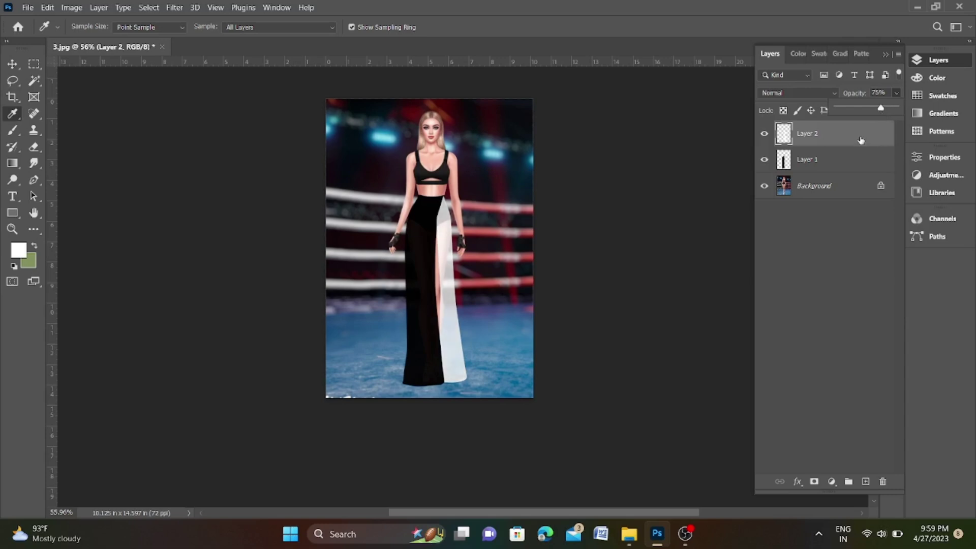
scroll(437, 229, "up", 2)
scroll(435, 214, "up", 3)
scroll(432, 177, "down", 3)
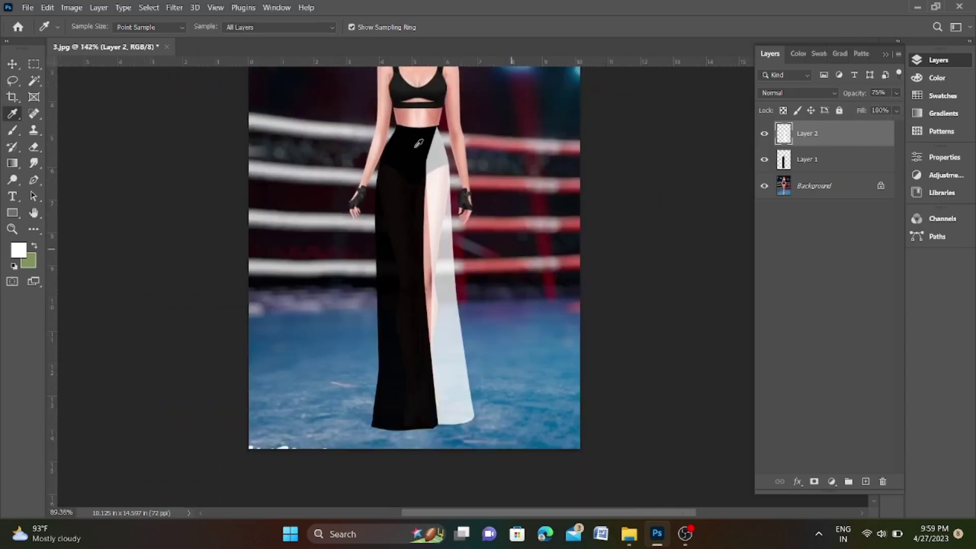
scroll(428, 155, "down", 3)
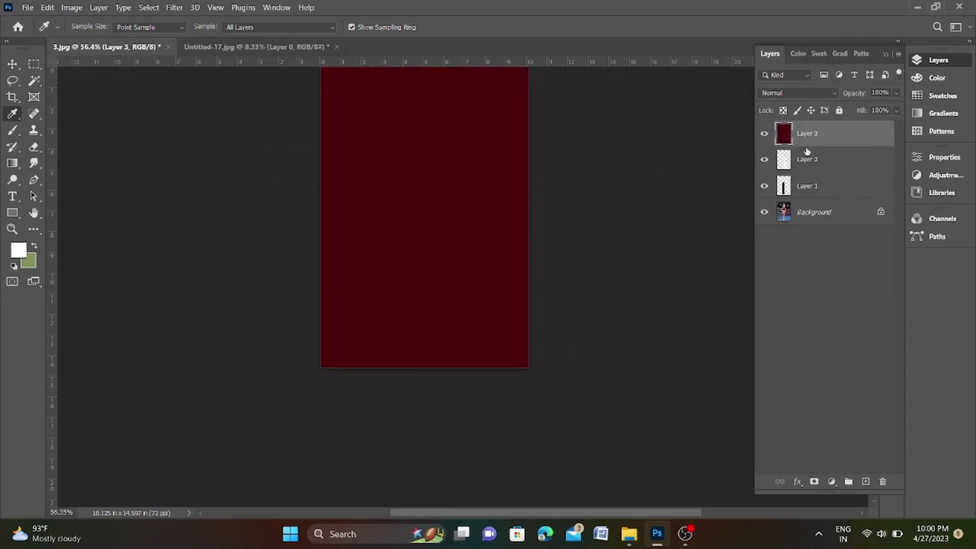
- Free-transform the maroon Layer 3, shrinking it and moving it onto the image
key("ctrl+t")
scroll(462, 261, "down", 3)
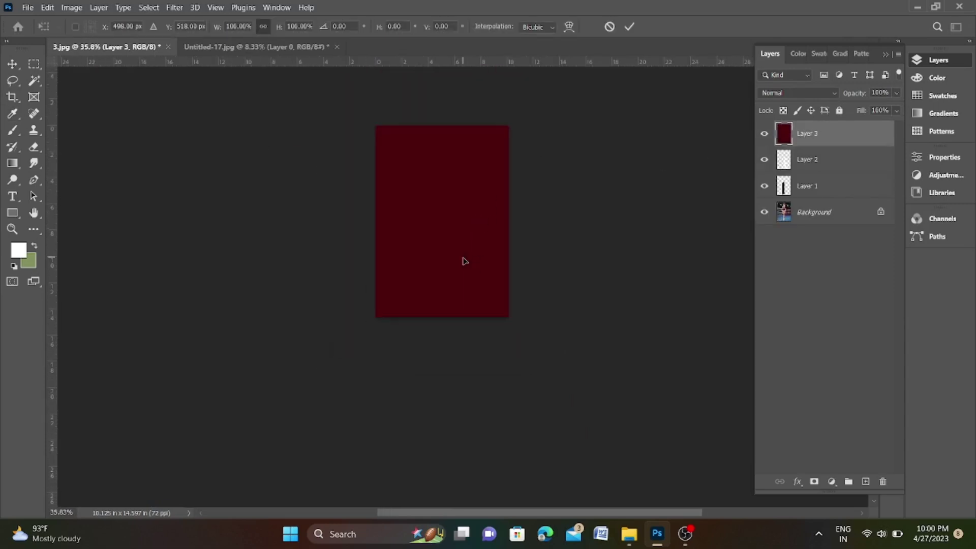
scroll(457, 283, "down", 4)
left_click_drag(237, 258, 666, 249)
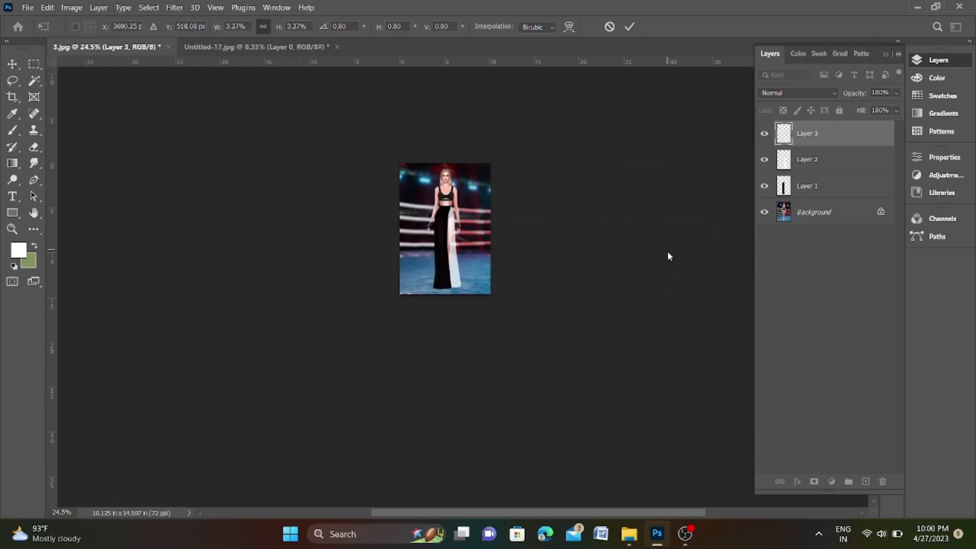
scroll(480, 273, "up", 1)
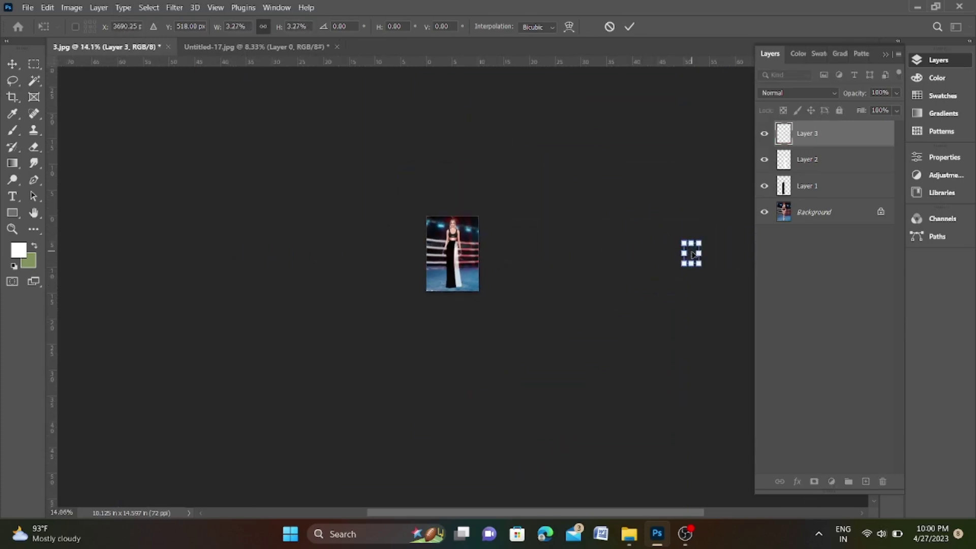
left_click_drag(693, 254, 450, 249)
- Resize and position the floral rectangle over the waist and upper skirt, then commit
scroll(449, 249, "up", 5)
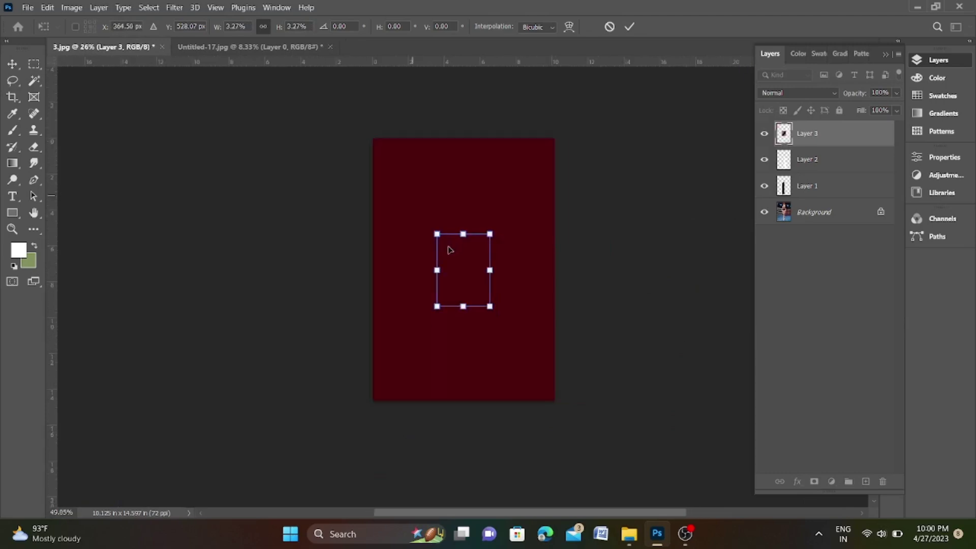
scroll(449, 250, "up", 3)
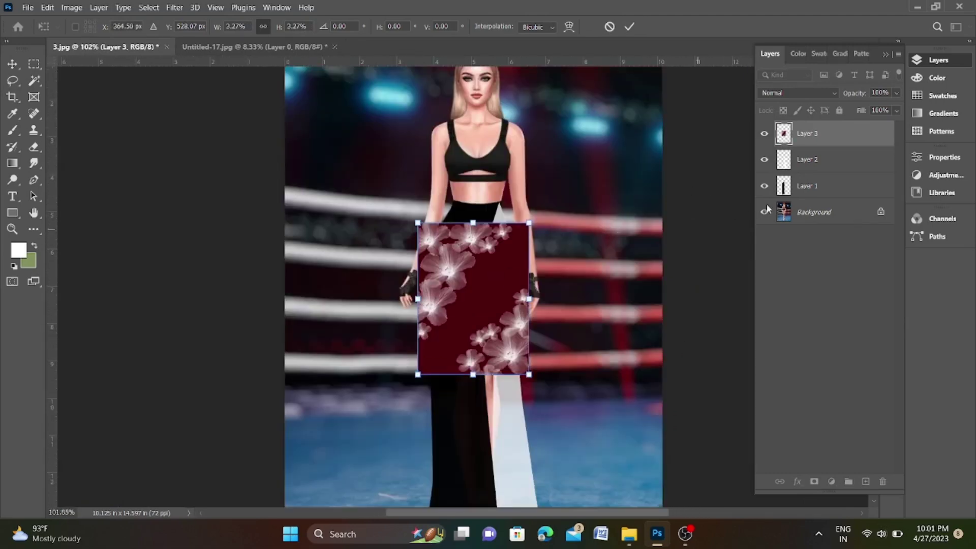
left_click_drag(456, 283, 461, 259)
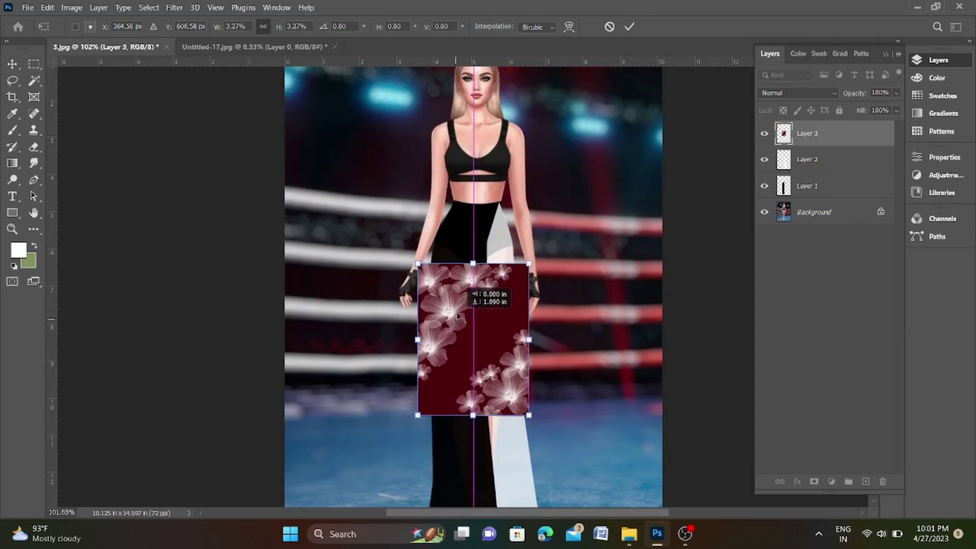
scroll(461, 259, "down", 1)
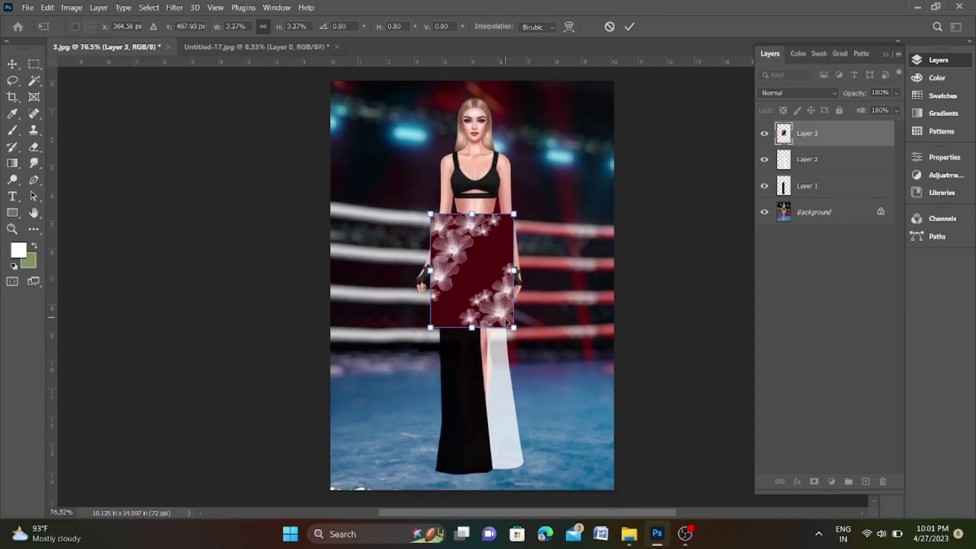
left_click_drag(510, 324, 610, 462)
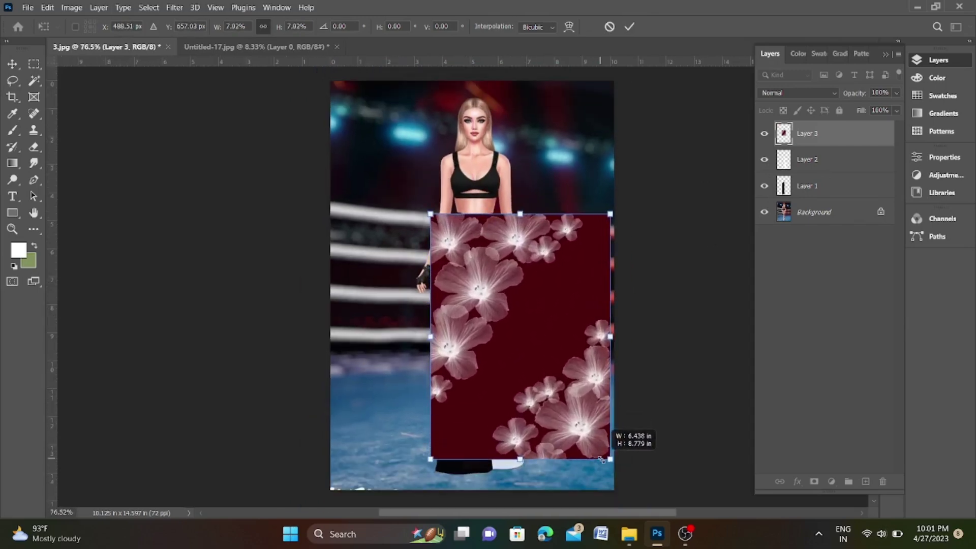
mouse_move(461, 394)
left_mouse_down()
mouse_move(462, 413)
mouse_move(443, 396)
left_mouse_up()
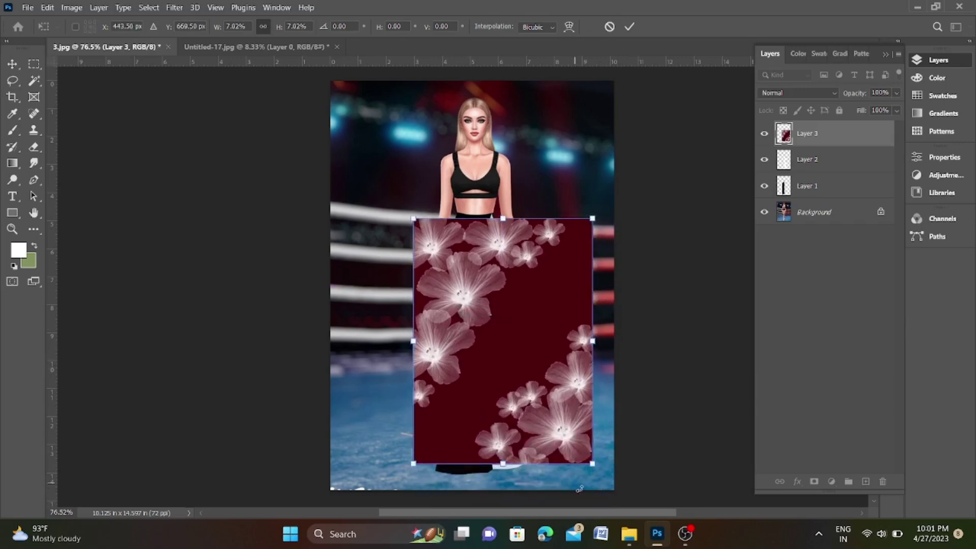
left_click_drag(591, 464, 519, 362)
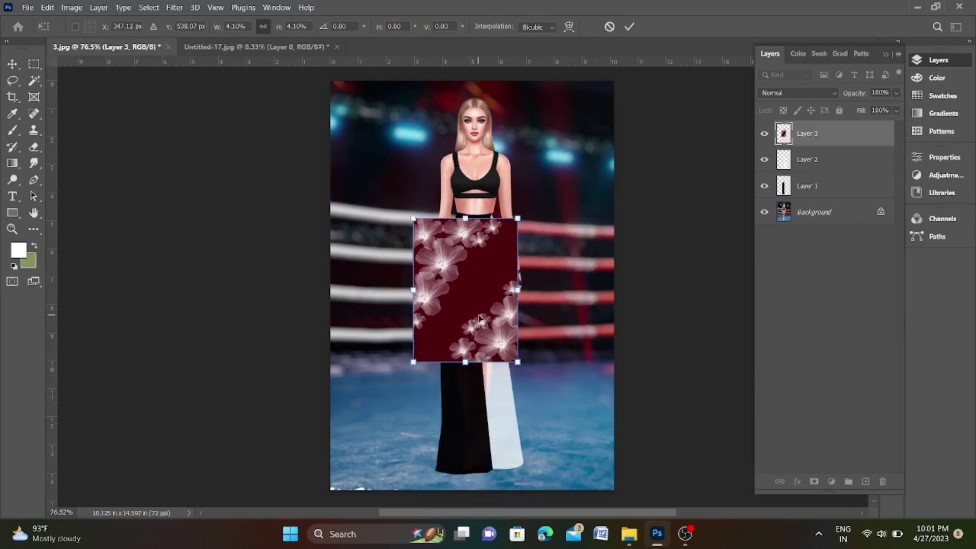
mouse_move(482, 318)
left_mouse_down()
mouse_move(487, 305)
mouse_move(502, 311)
left_mouse_up()
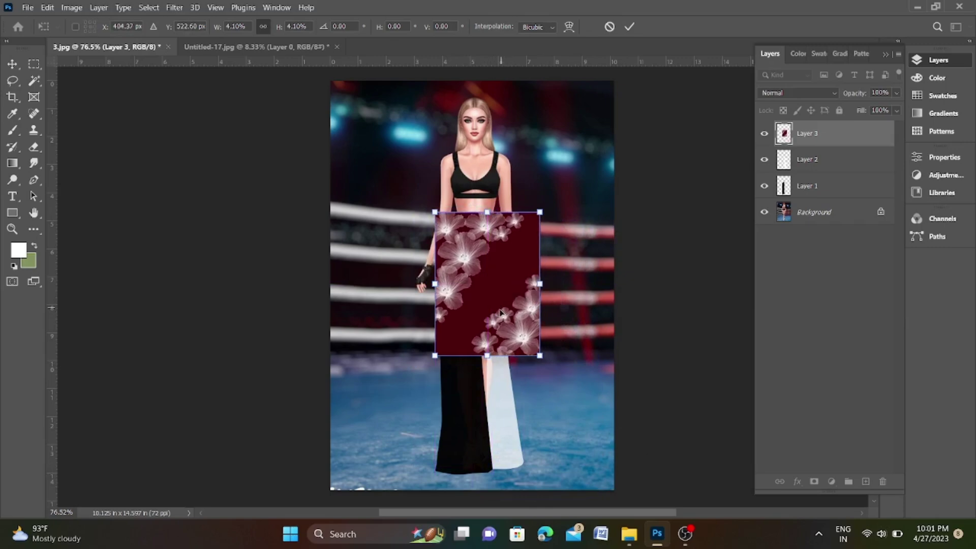
key("Return")
- Select and delete the connected dark red area of the floral layer with the Magic Wand
key("i")
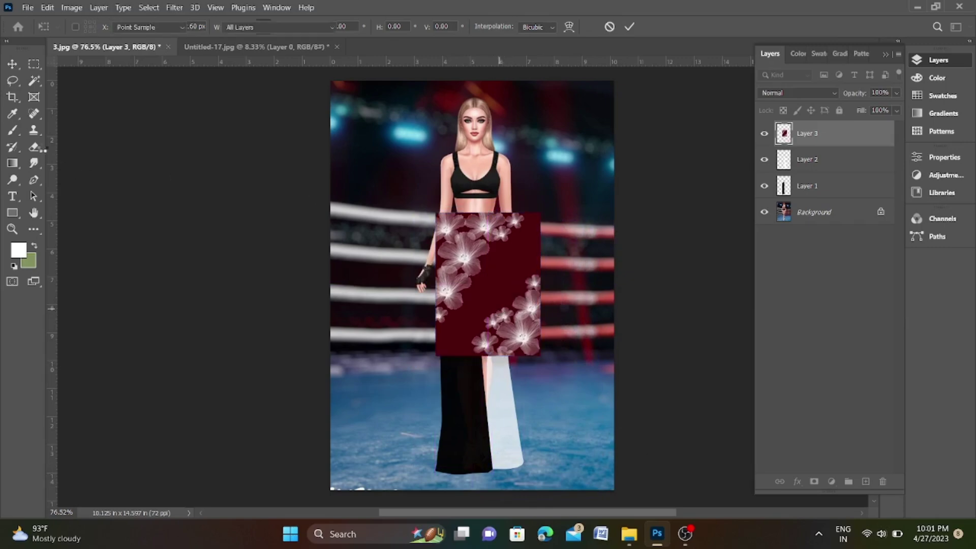
left_click(35, 80)
left_click(502, 292)
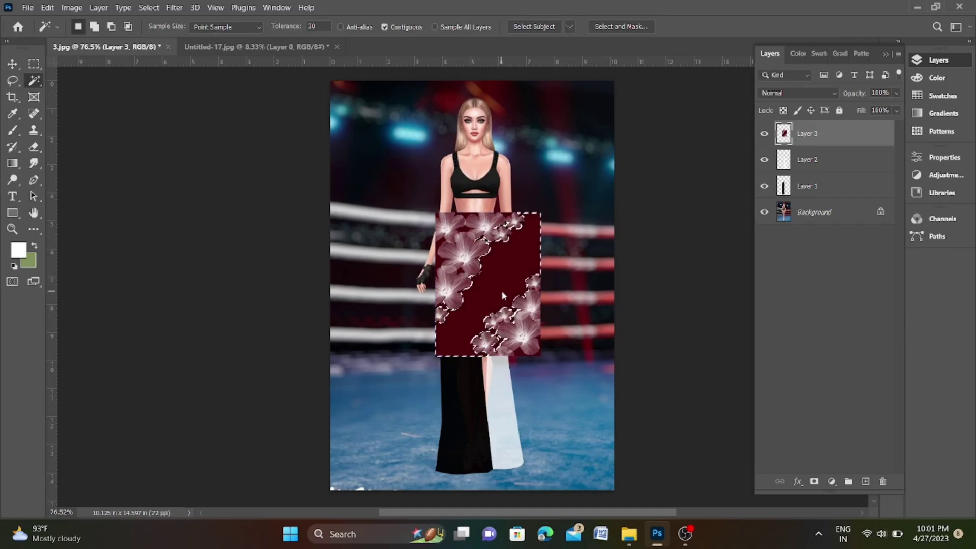
key("Delete")
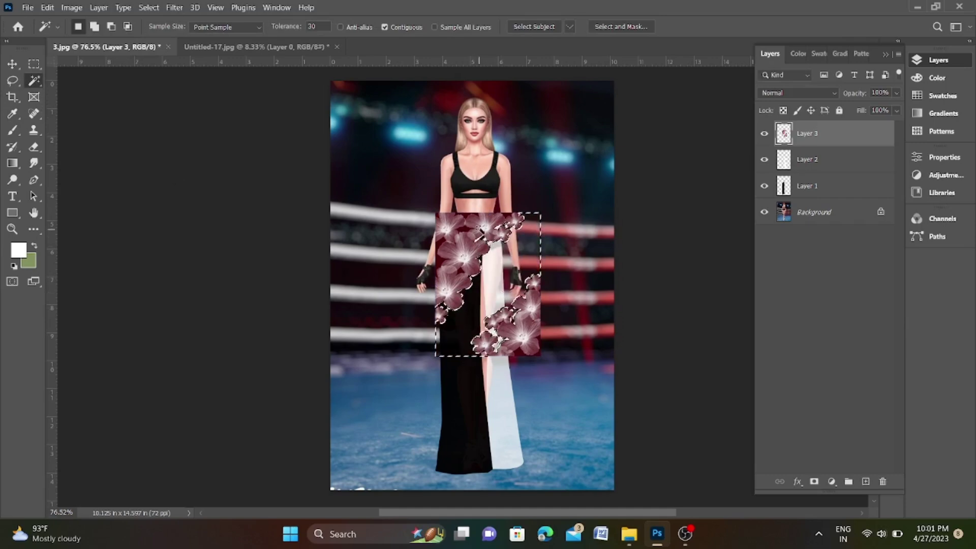
- With Contiguous unchecked, delete all remaining dark red areas and deselect
scroll(481, 230, "up", 3, "alt")
scroll(481, 230, "up", 2, "alt")
left_click(442, 232)
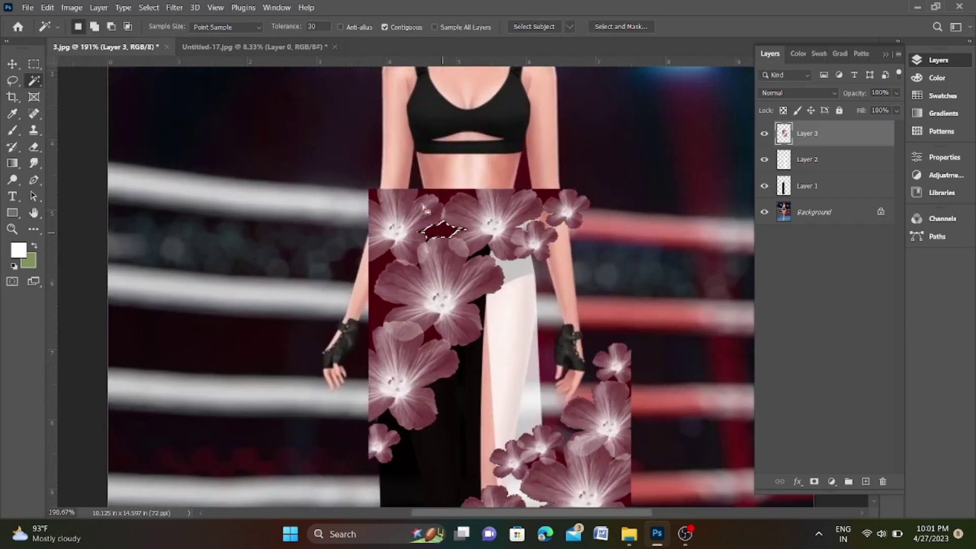
left_click(388, 28)
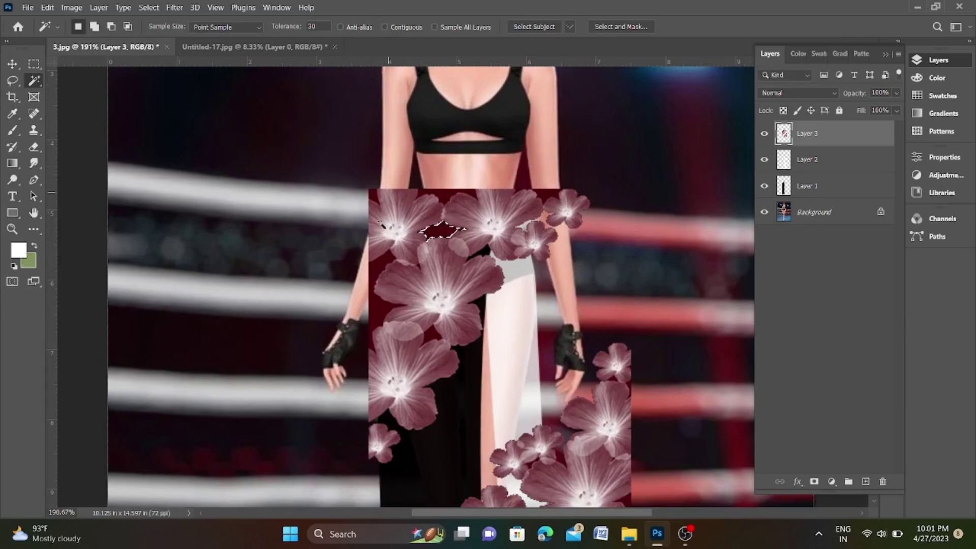
left_click(380, 268)
key("Delete")
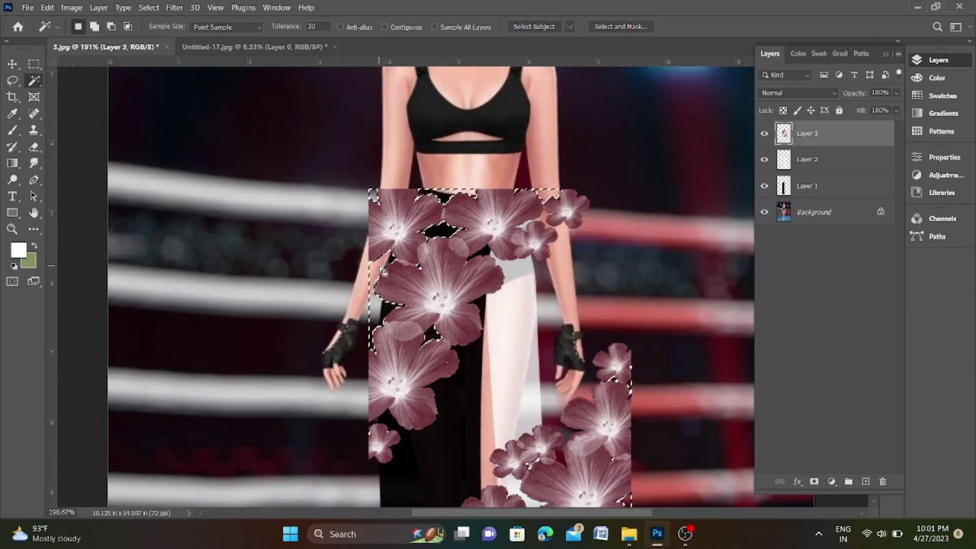
key("ctrl+d")
scroll(440, 308, "down", 5)
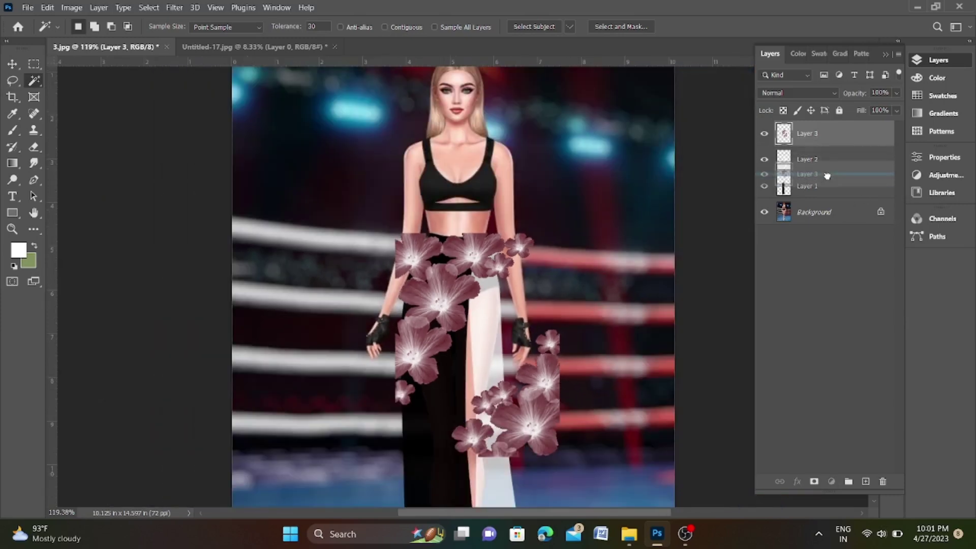
- Move the flower layer below Layer 2, clip it to Layer 1, and set Layer 1's blend mode to Normal
left_click_drag(833, 138, 826, 173)
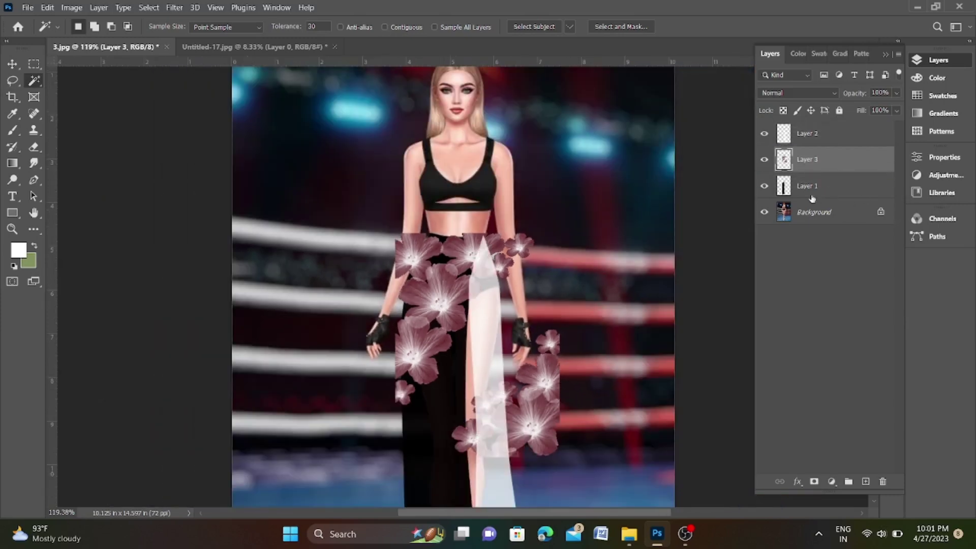
left_click(812, 170, "alt")
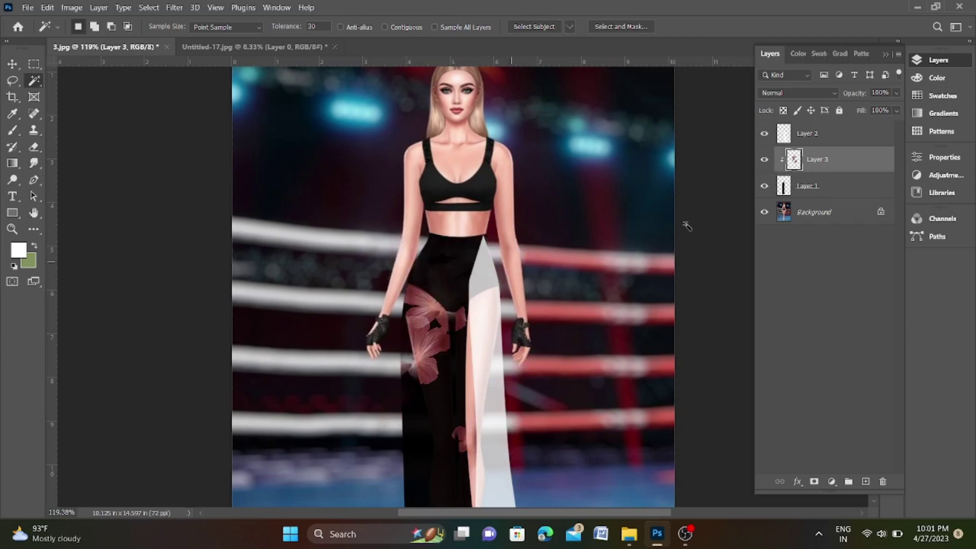
left_click(817, 187)
left_click(831, 94)
left_click(778, 100)
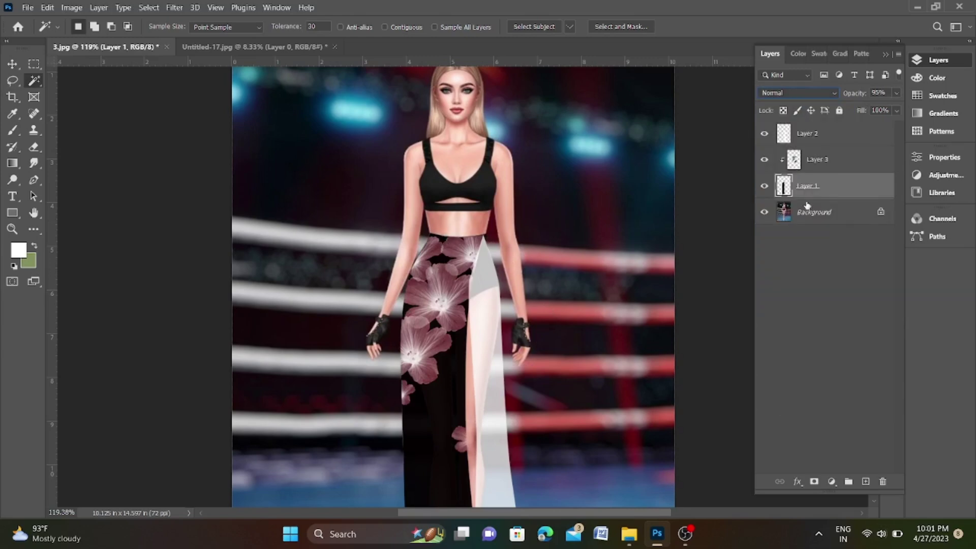
- Select the Layer 3 flower pattern with the Move tool active
left_click(787, 160)
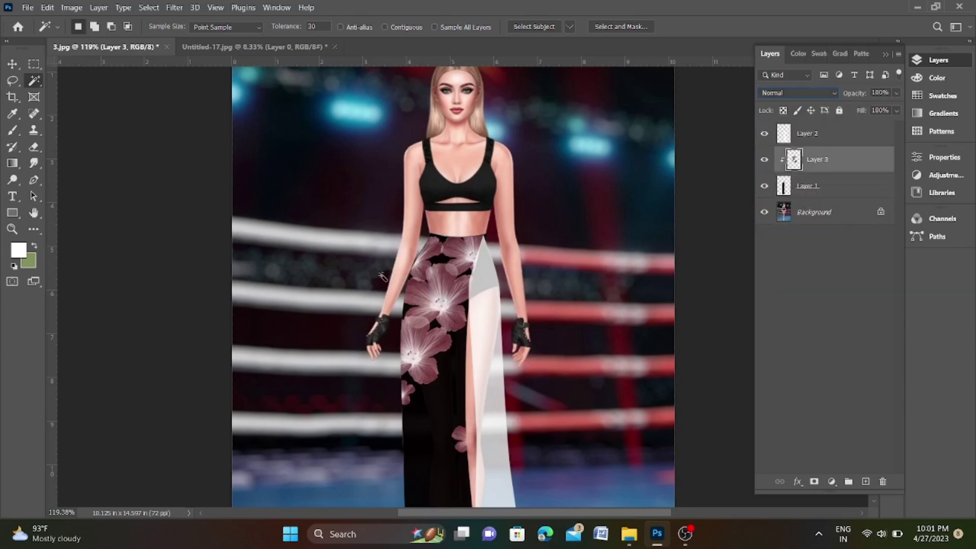
left_click(12, 63)
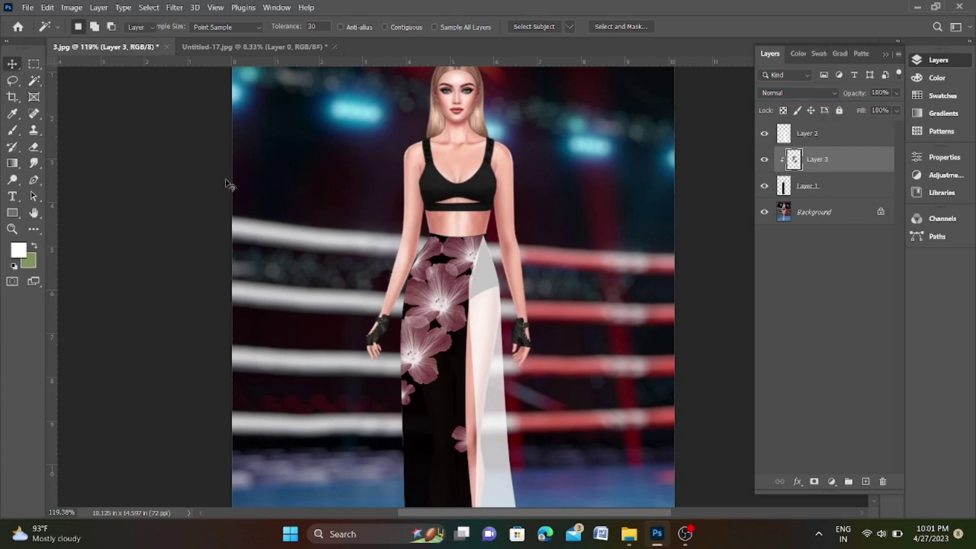
scroll(471, 249, "down", 2)
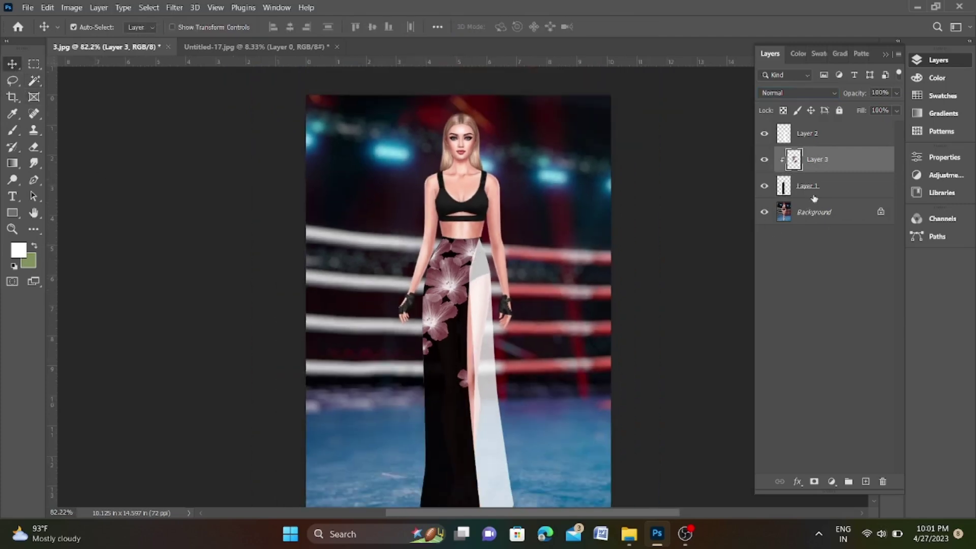
- Rotate the flowers about 18° clockwise, shrink to roughly three quarters, and place them on the upper skirt
key("ctrl+t")
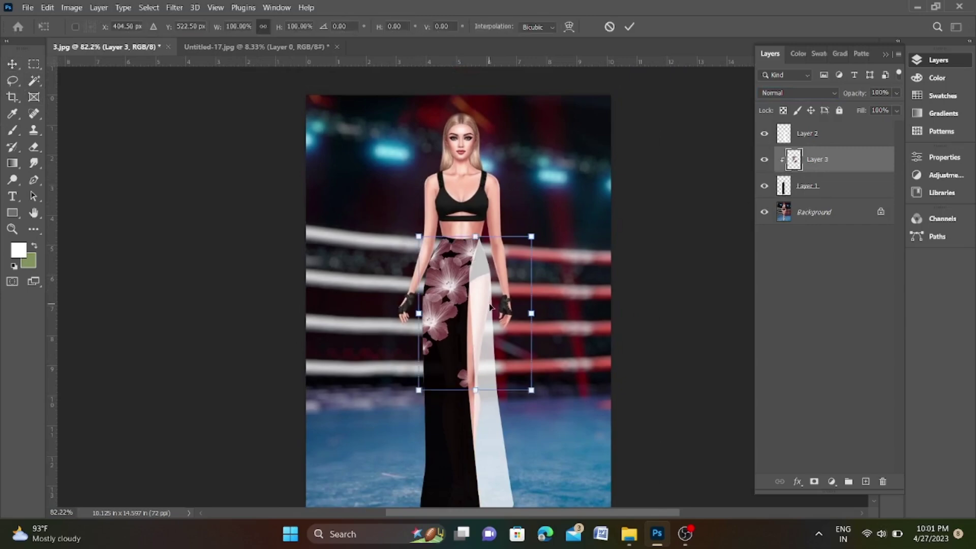
left_click_drag(561, 294, 561, 322)
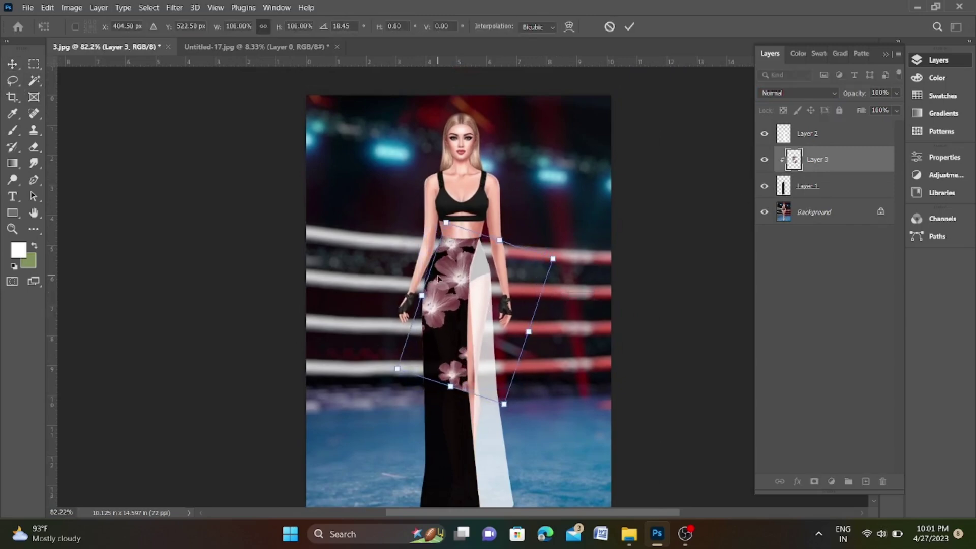
mouse_move(434, 279)
left_mouse_down()
mouse_move(417, 310)
mouse_move(427, 288)
left_mouse_up()
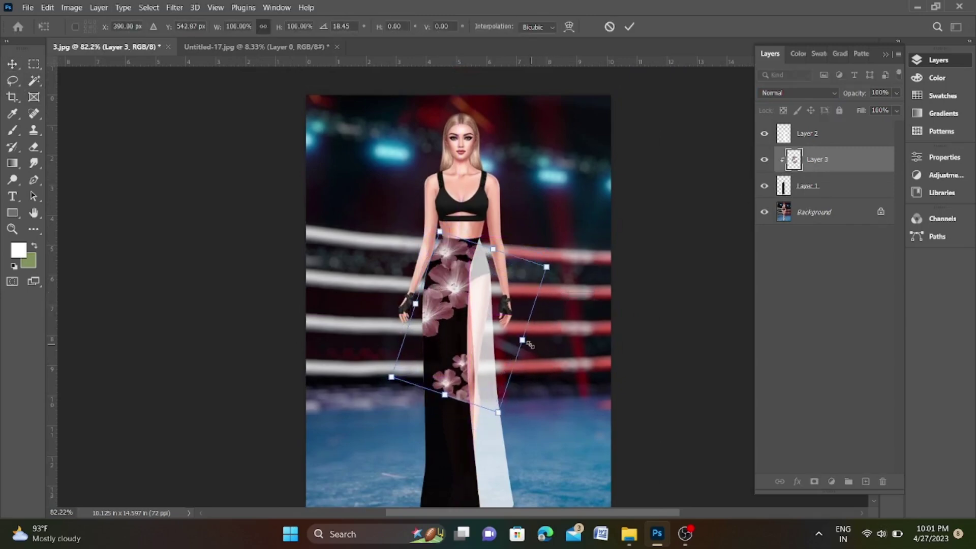
left_click_drag(524, 342, 509, 325)
left_click_drag(459, 304, 459, 286)
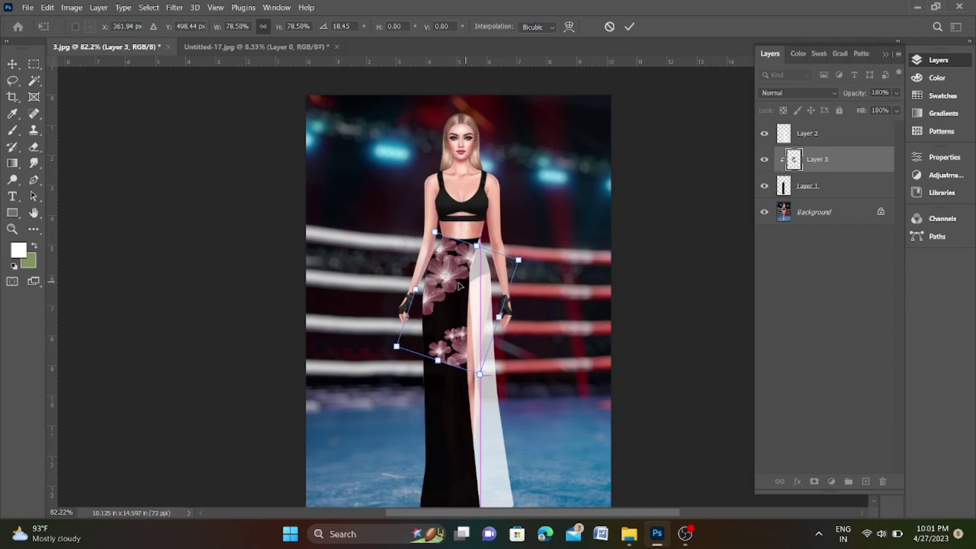
key("Return")
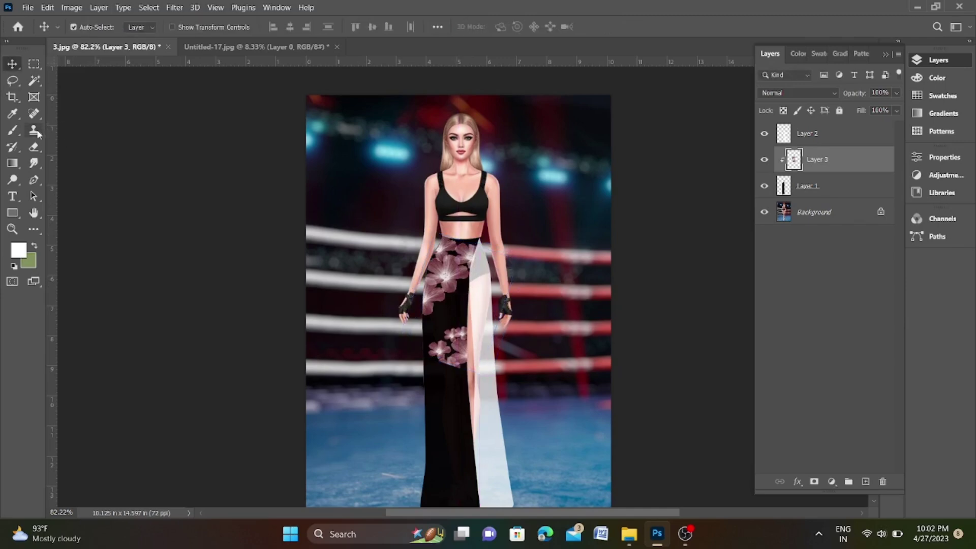
- Mask out the lower flowers with a 175 px black brush, then duplicate the flower layer
left_click(12, 130)
left_click(815, 481)
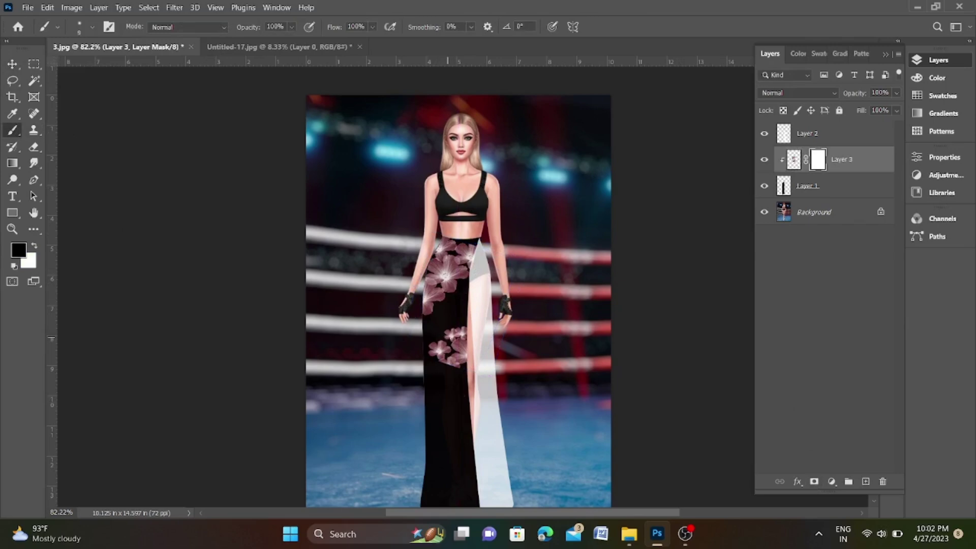
key("bracketright")
key("bracketright")
key("bracketright")
mouse_move(455, 330)
left_mouse_down()
mouse_move(430, 397)
mouse_move(470, 356)
left_mouse_up()
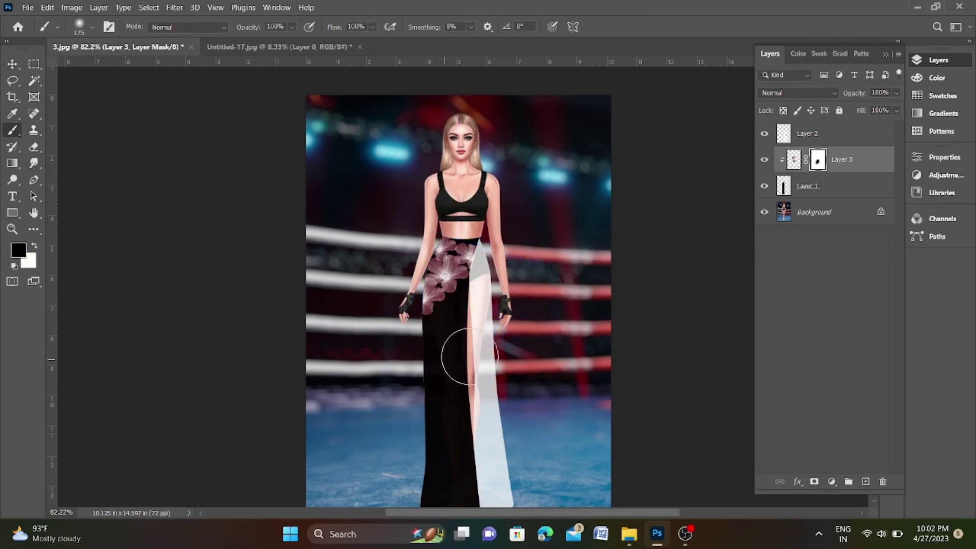
key("ctrl+2")
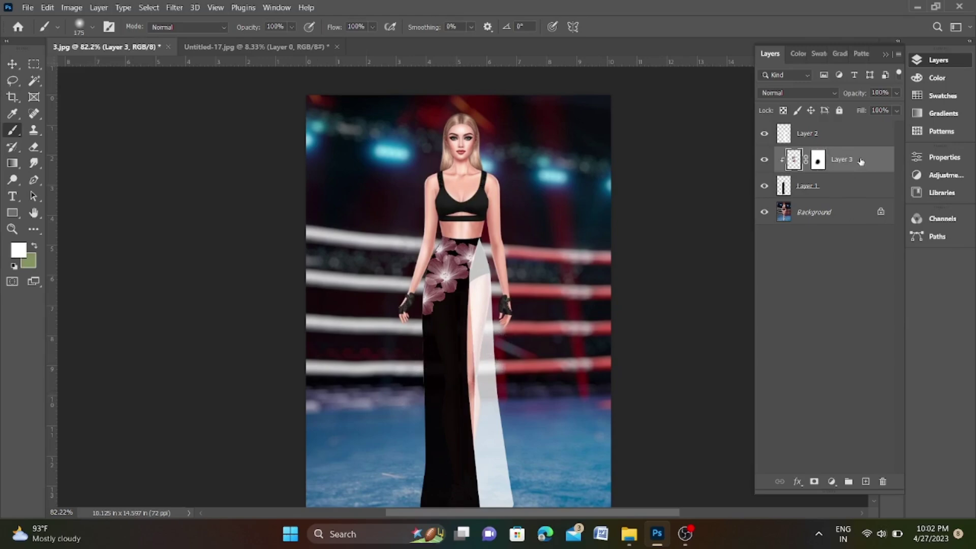
key("ctrl+j")
- Move the flower copy down toward the hem and enlarge it to about 158%
key("ctrl+t")
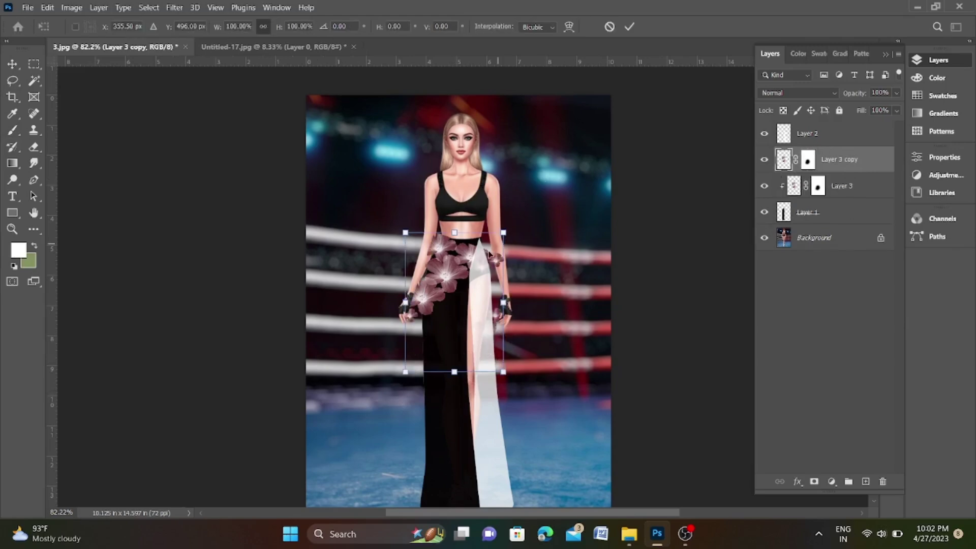
left_click_drag(472, 265, 485, 412)
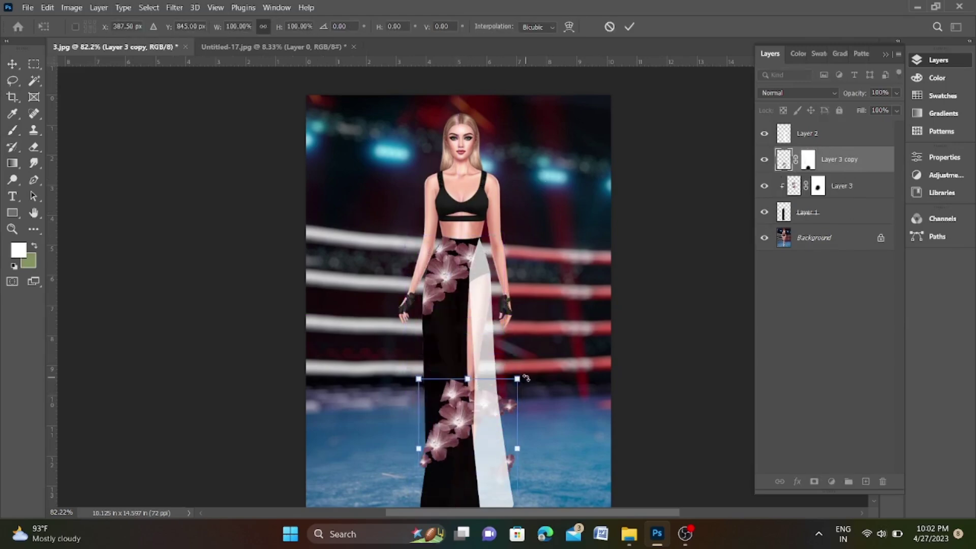
left_click_drag(522, 378, 585, 308)
left_click_drag(483, 387, 447, 437)
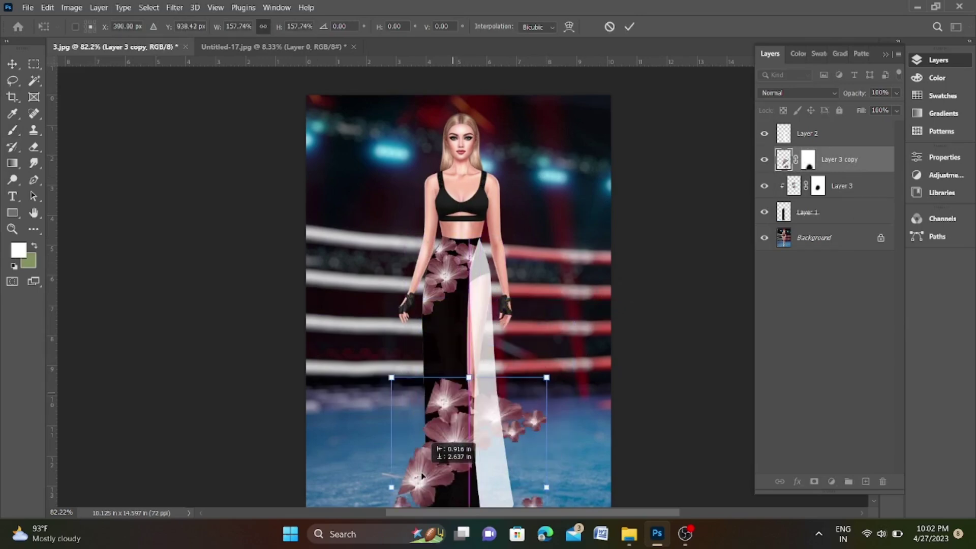
scroll(476, 312, "down", 3)
mouse_move(530, 370)
left_mouse_down()
mouse_move(456, 276)
mouse_move(439, 279)
left_mouse_up()
left_click_drag(437, 409, 434, 426)
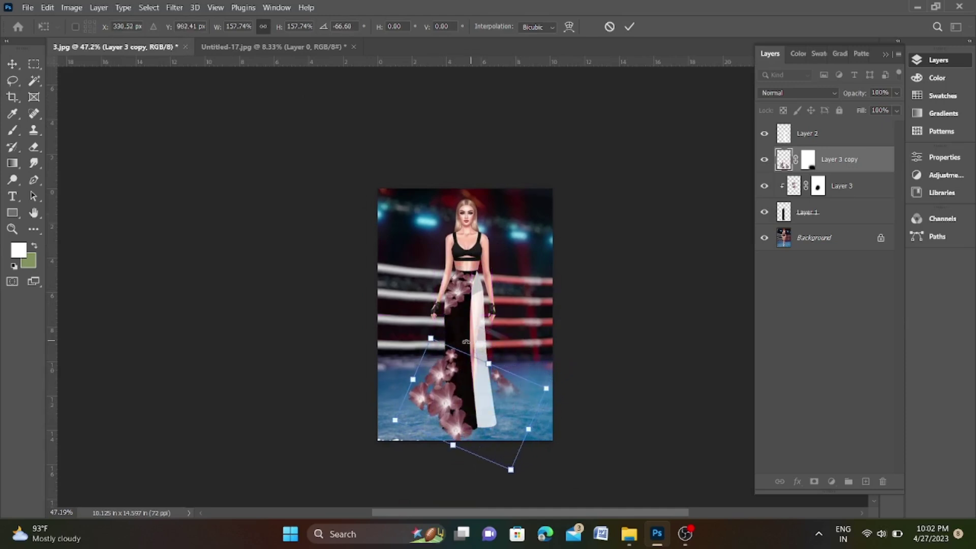
- Rotate the copy to about -50°, commit it, and clip it to the skirt with Ctrl+Alt+G
scroll(455, 358, "up", 3)
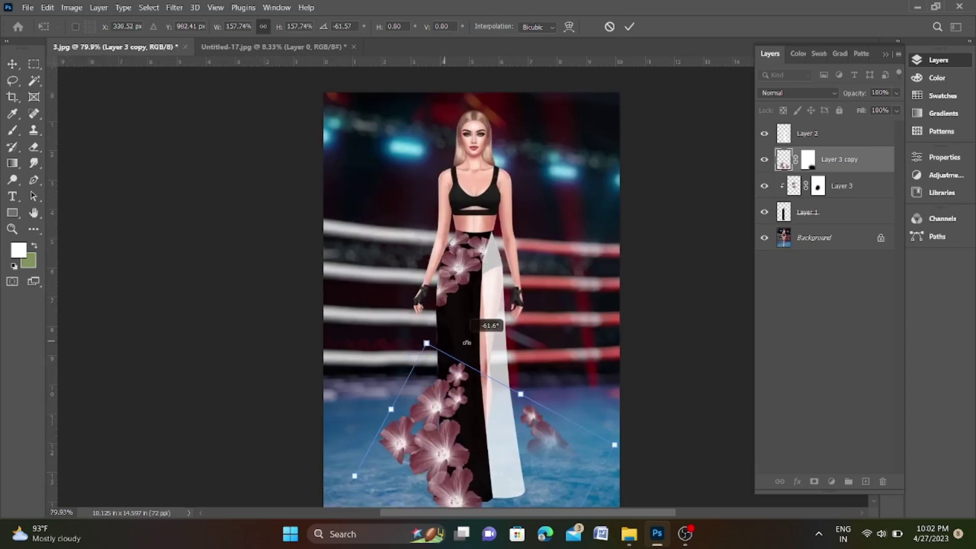
mouse_move(445, 343)
left_mouse_down()
mouse_move(488, 347)
mouse_move(443, 311)
left_mouse_up()
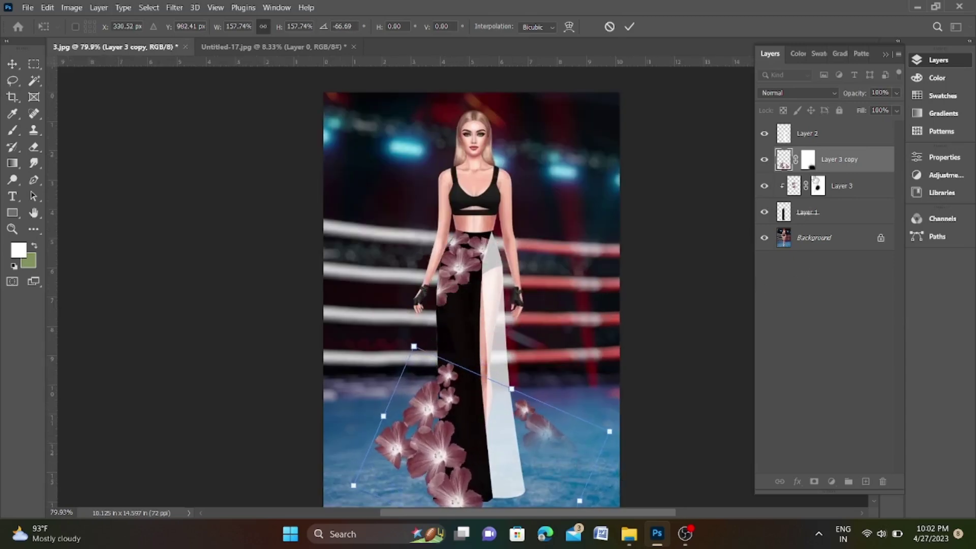
key("Return")
key("ctrl+alt+g")
key("b")
scroll(414, 348, "down", 2)
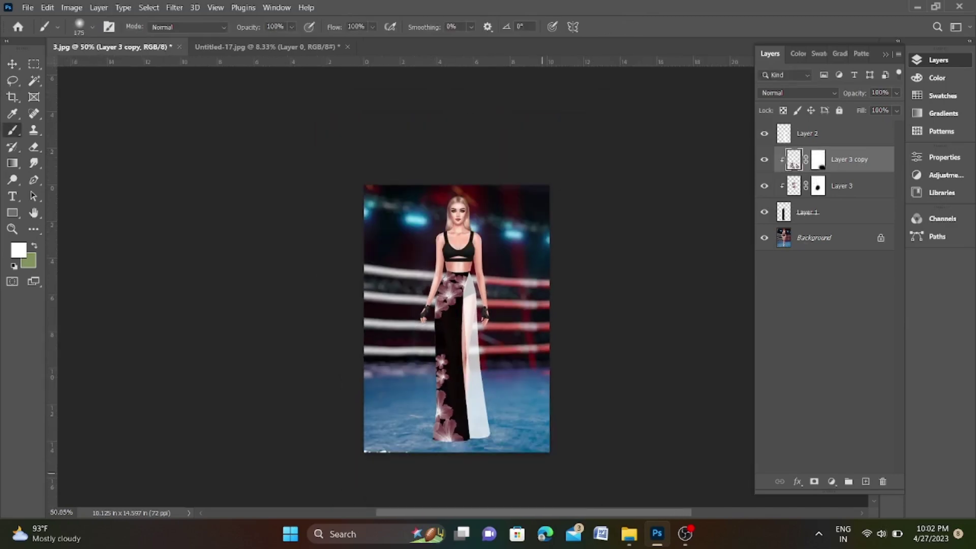
left_click(12, 63)
- Alt-drag a new flower copy onto the lower skirt and flip it horizontally
left_click(628, 359)
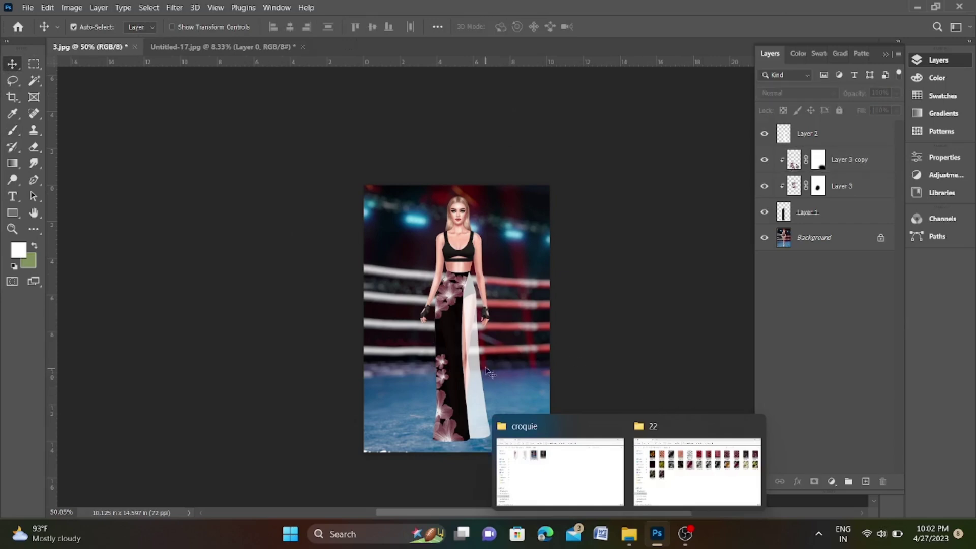
scroll(476, 345, "up", 2)
left_click_drag(476, 344, 492, 337)
scroll(492, 337, "down", 2)
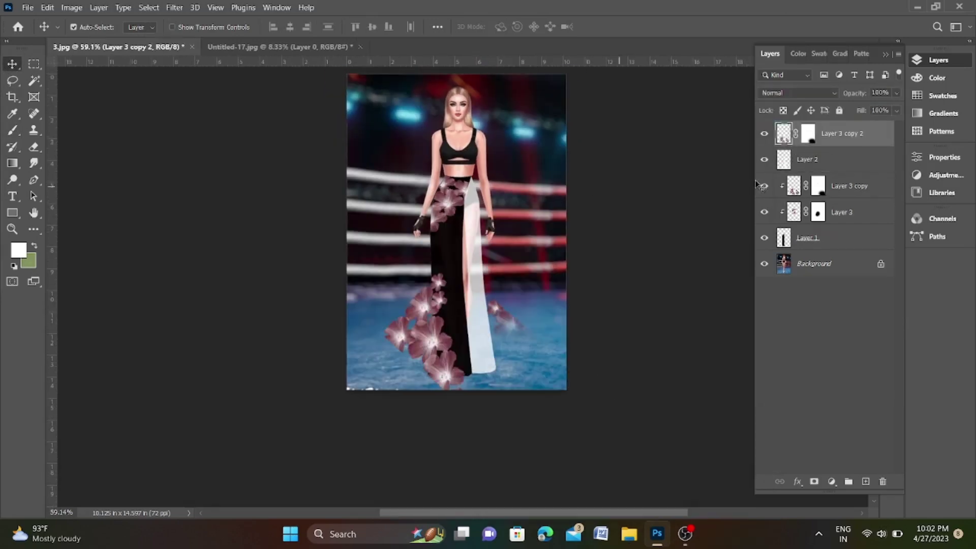
key("ctrl+t")
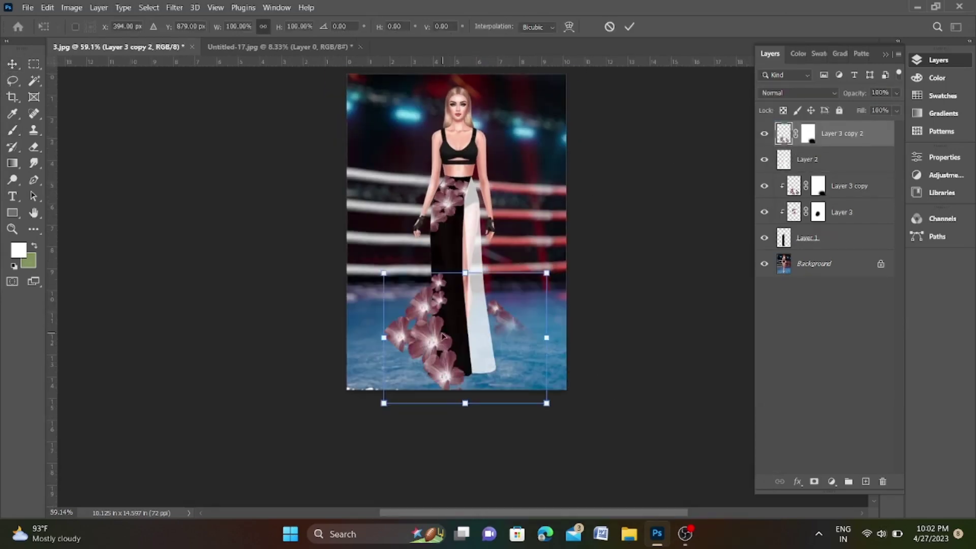
left_click_drag(443, 337, 493, 318)
right_click(498, 325)
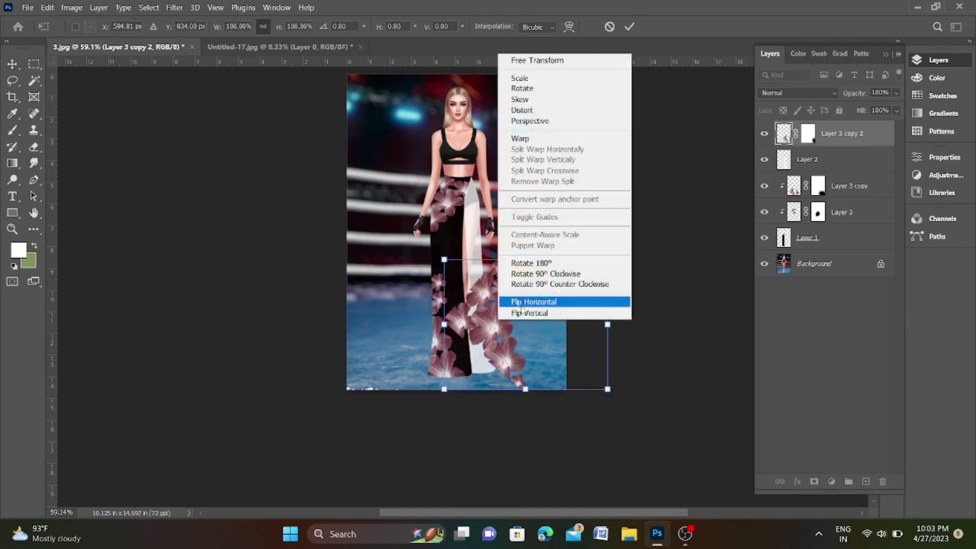
left_click(528, 305)
- Rotate the mirrored flowers nearly upside down on the lower right, commit, and clip them to the skirt
left_click_drag(553, 287, 480, 305)
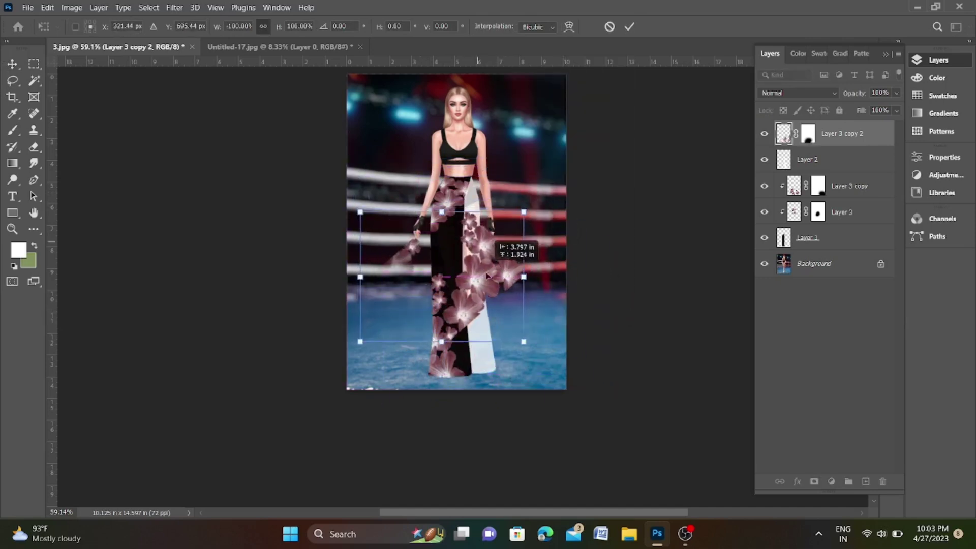
left_click_drag(558, 329, 552, 334)
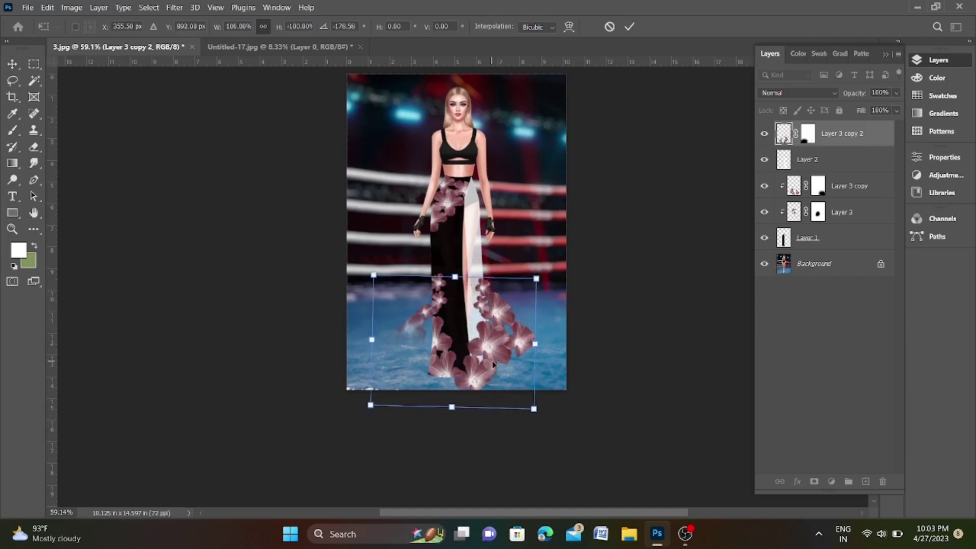
left_click_drag(492, 360, 497, 363)
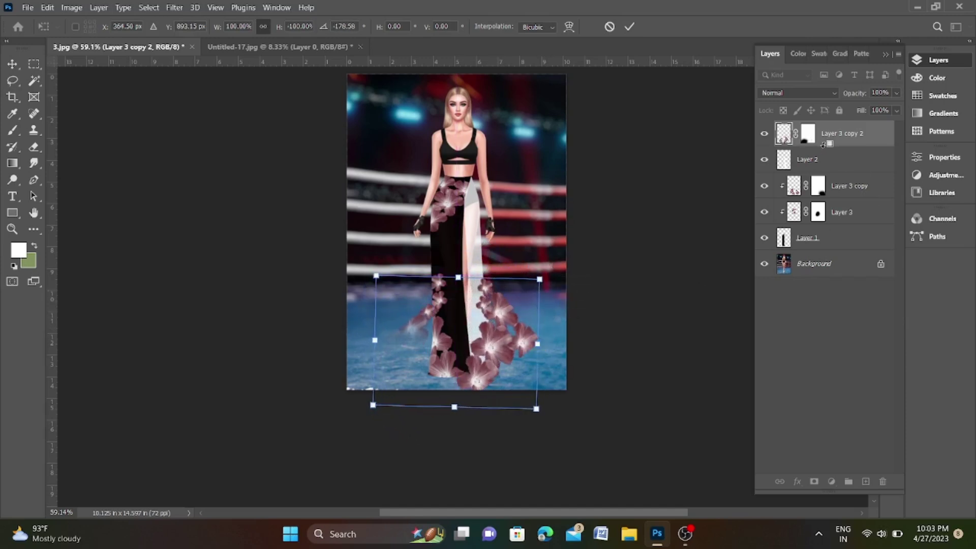
key("Return")
left_click(824, 145, "alt")
- Nudge the mirrored flowers sideways and drag out one more flower copy
scroll(472, 362, "up", 3)
scroll(473, 362, "down", 2)
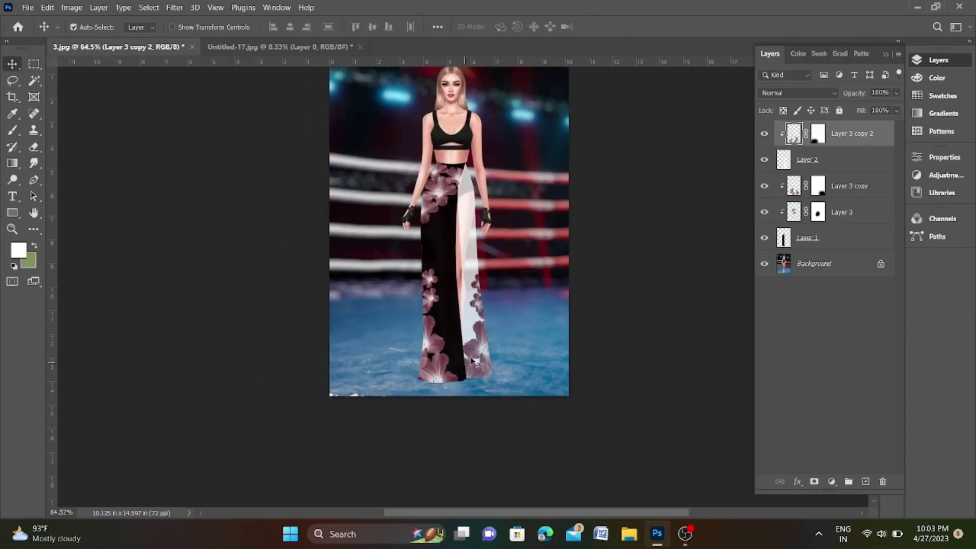
left_click_drag(474, 351, 483, 333)
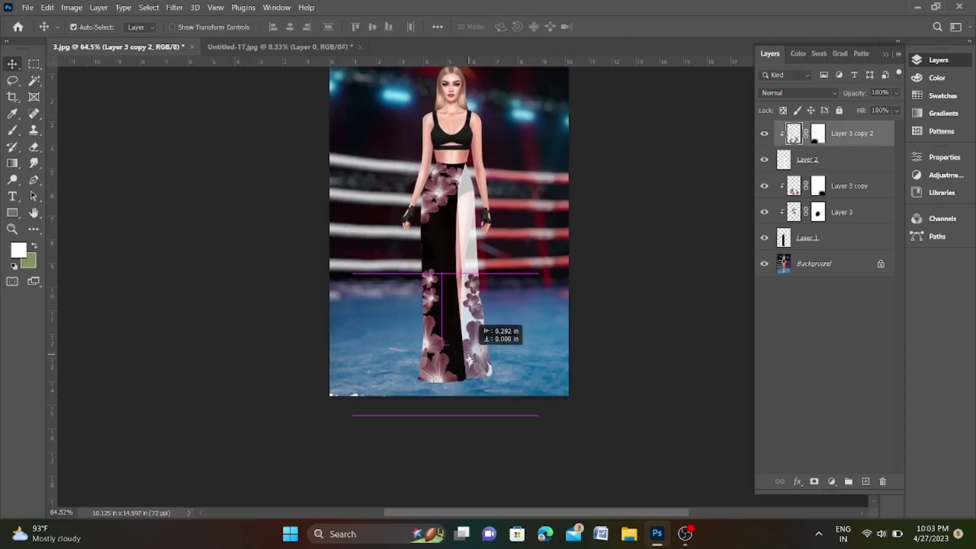
scroll(485, 338, "down", 1)
scroll(481, 222, "up", 3)
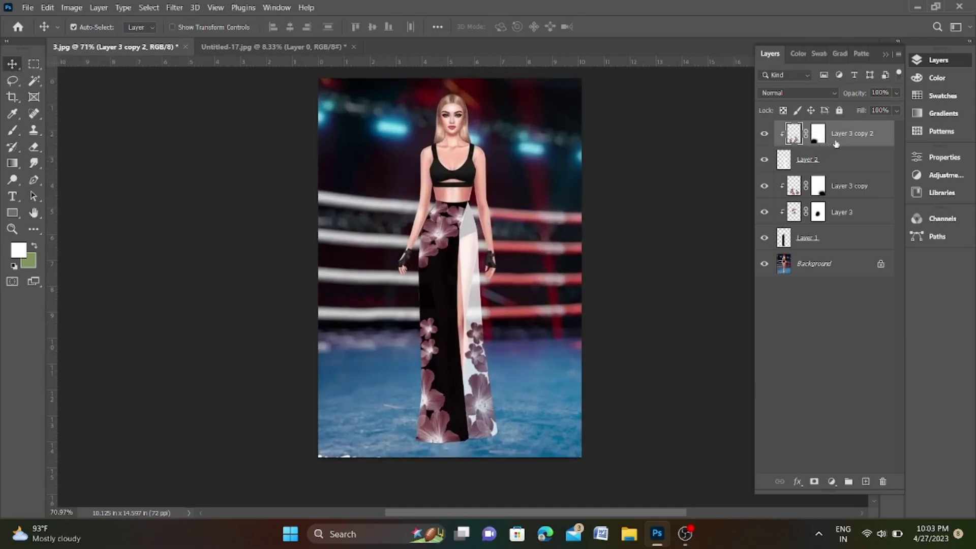
left_click_drag(842, 141, 845, 126)
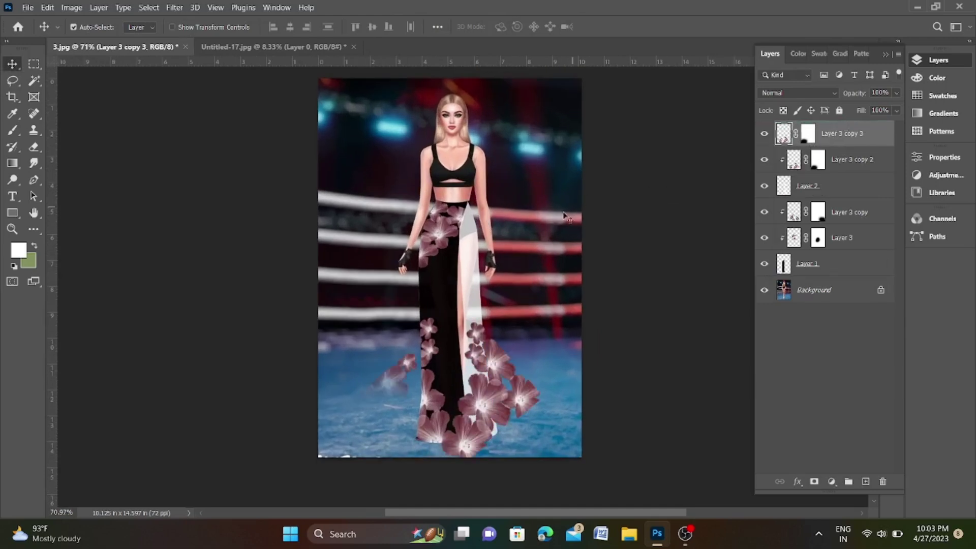
- Move the newest flower copy near the waist, rotate it about 40°, and clip it to the dress
key("ctrl+t")
mouse_move(470, 332)
left_mouse_down()
mouse_move(534, 246)
mouse_move(510, 125)
left_mouse_up()
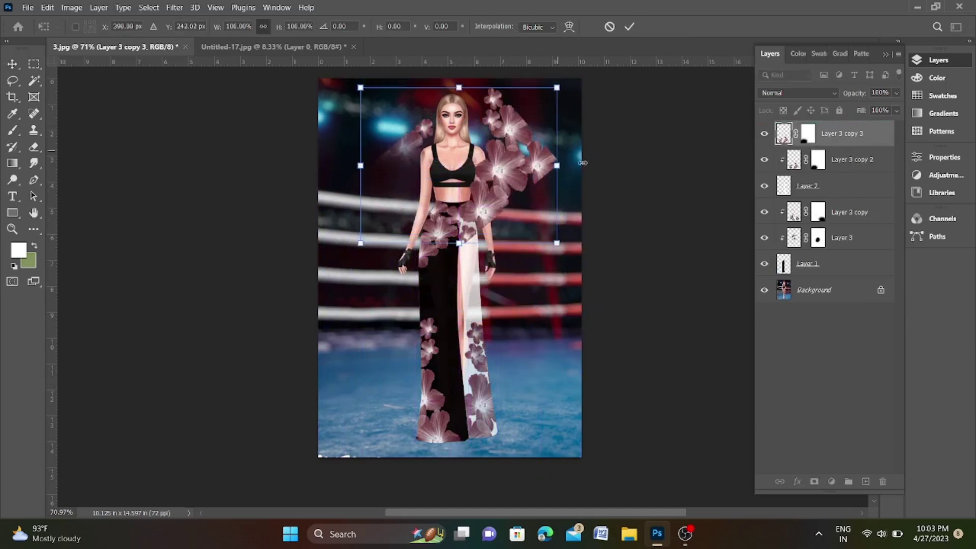
left_click_drag(583, 163, 554, 89)
left_click_drag(483, 189, 456, 240)
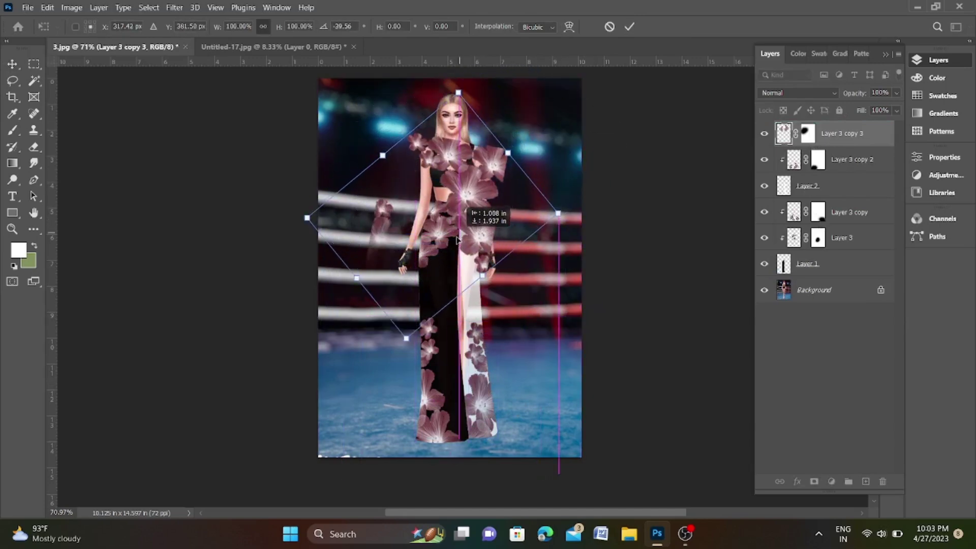
key("Return")
left_click(835, 147, "alt")
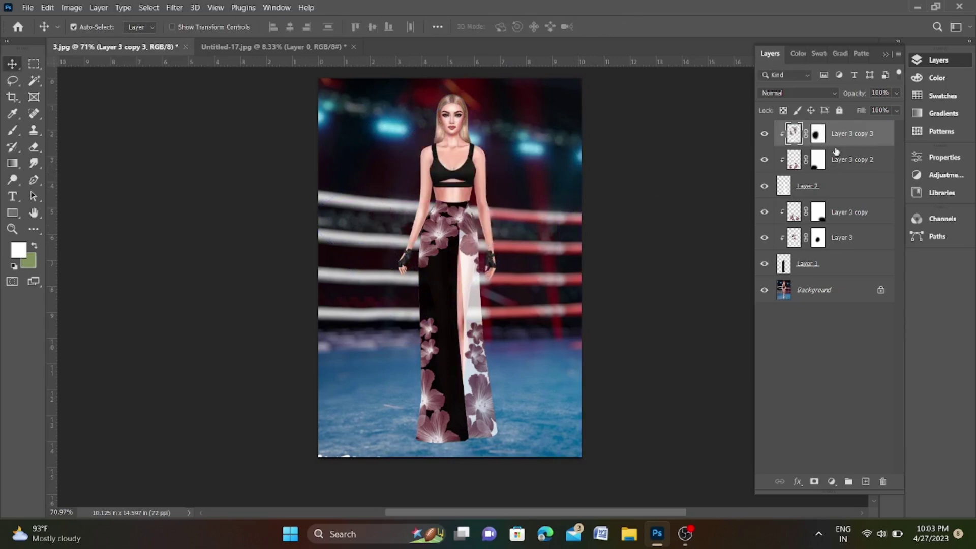
- Shift Layer 3's lower flower pattern up and to the right on the skirt
scroll(454, 253, "up", 2)
scroll(455, 252, "down", 2)
scroll(457, 251, "down", 3)
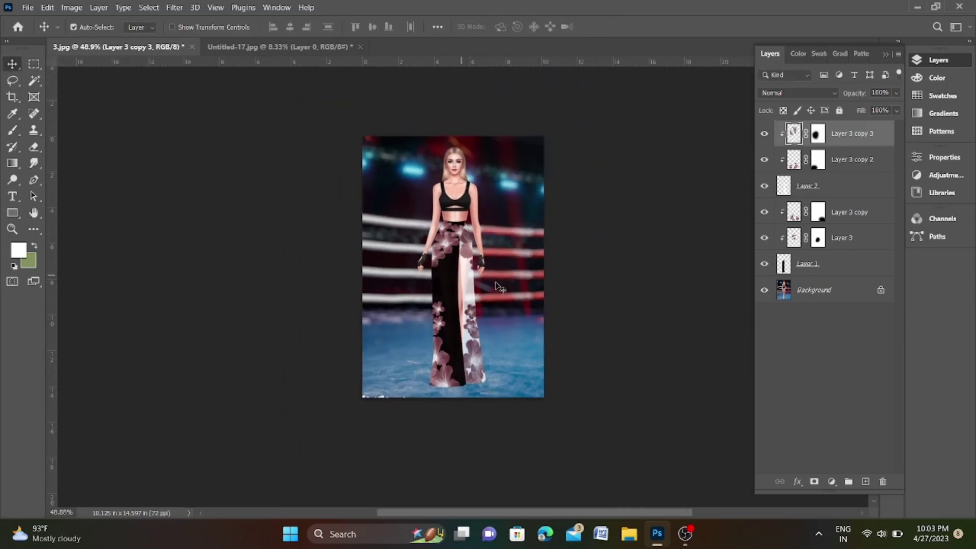
scroll(461, 249, "up", 1)
scroll(462, 249, "up", 3)
scroll(461, 249, "up", 2)
left_click(475, 232)
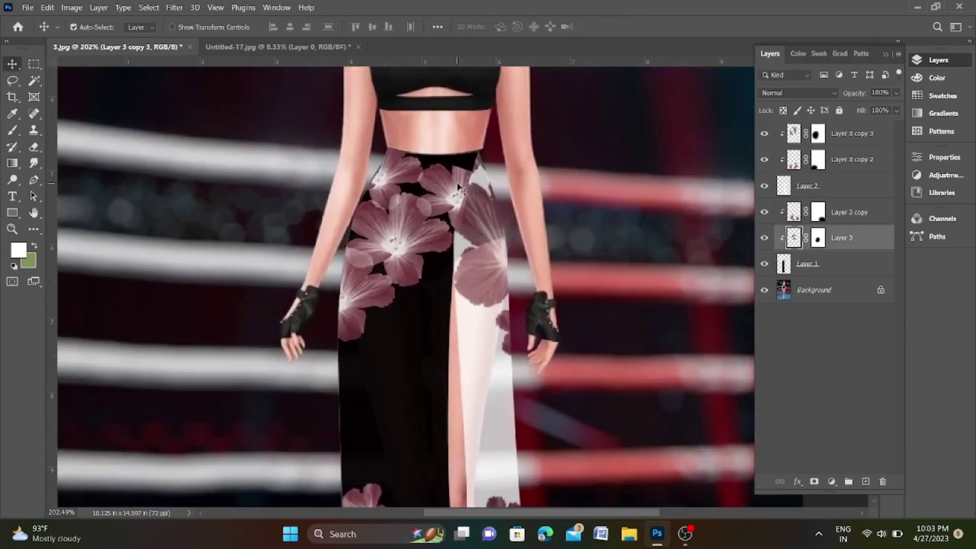
left_click_drag(461, 180, 470, 160)
left_click(484, 218)
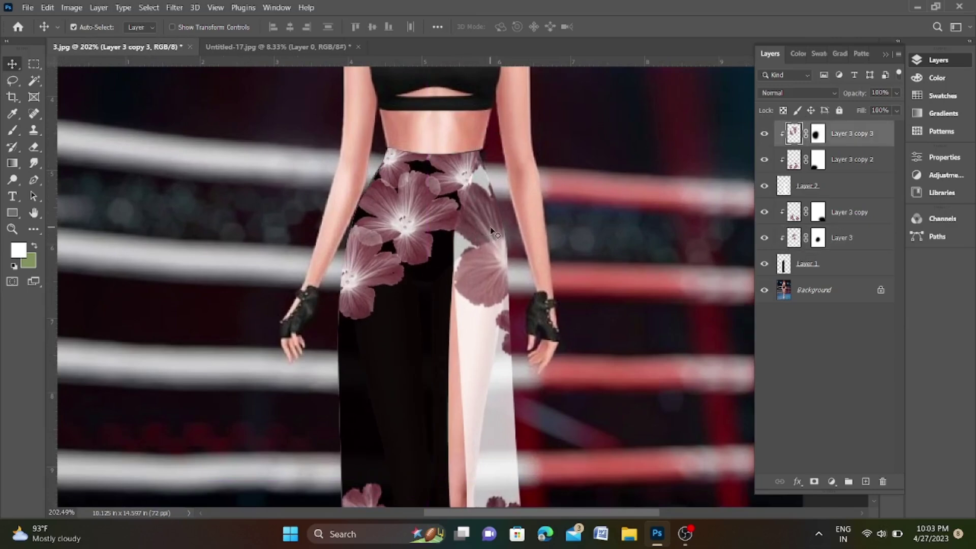
scroll(484, 217, "down", 2)
scroll(508, 279, "down", 3)
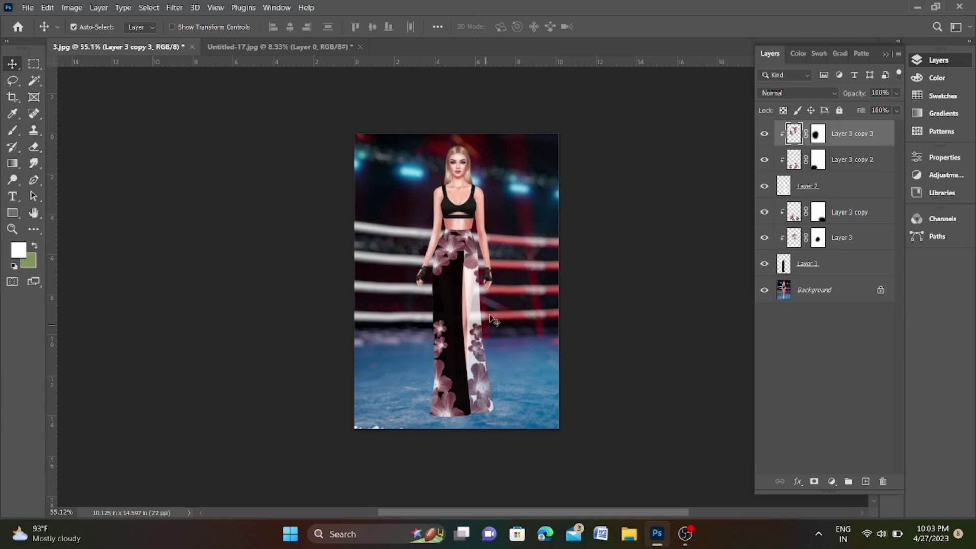
- Unlock the Background, group every layer into Group 1, and add an empty Layer 4 above it
left_click(818, 190)
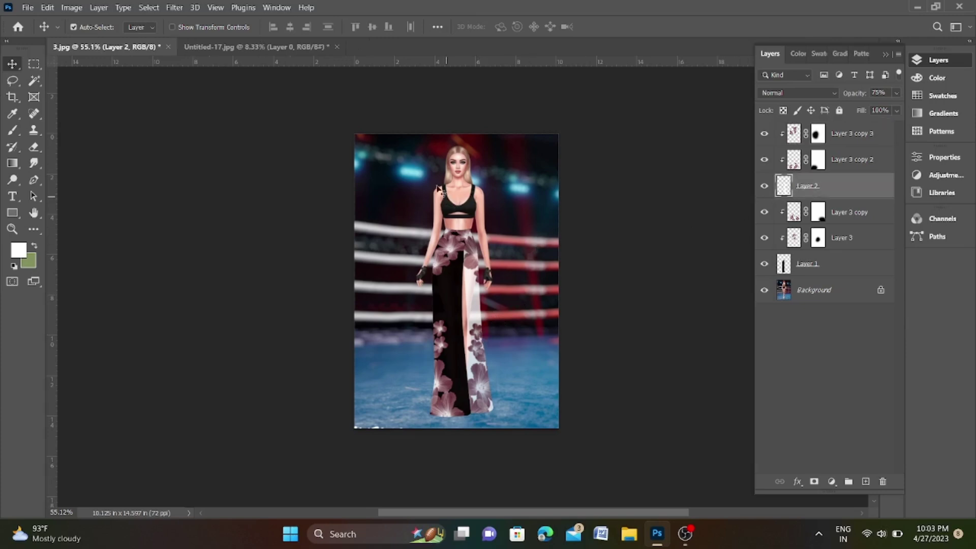
left_click(880, 290)
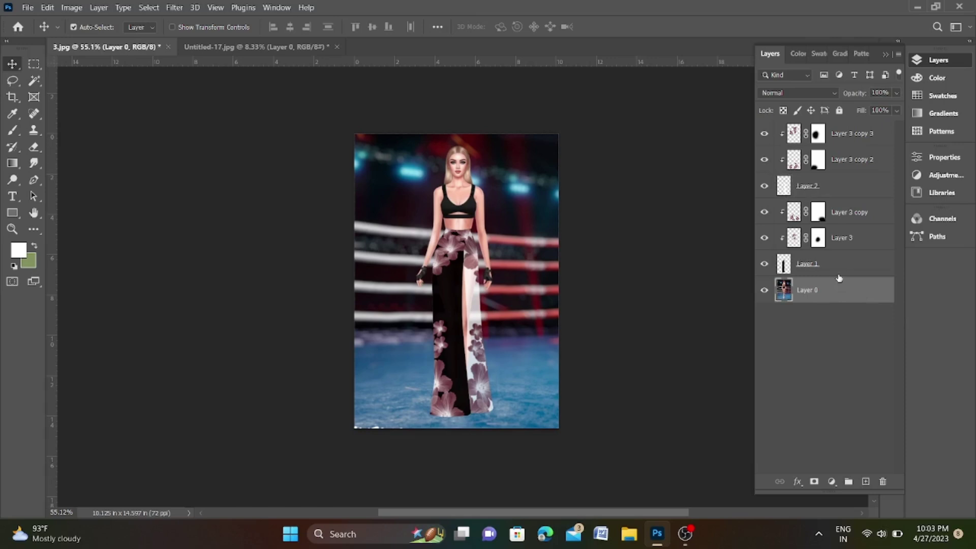
key("ctrl")
key("ctrl+alt+a")
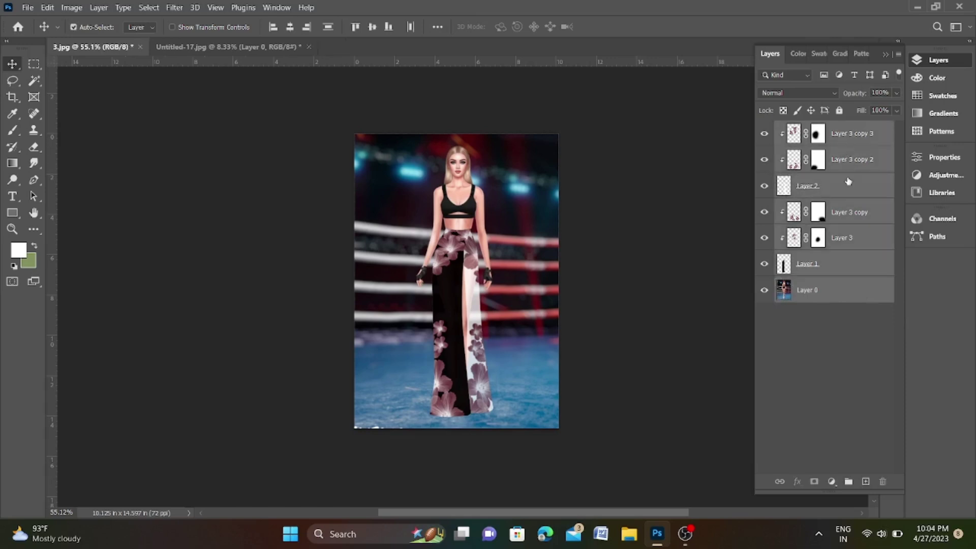
key("ctrl+g")
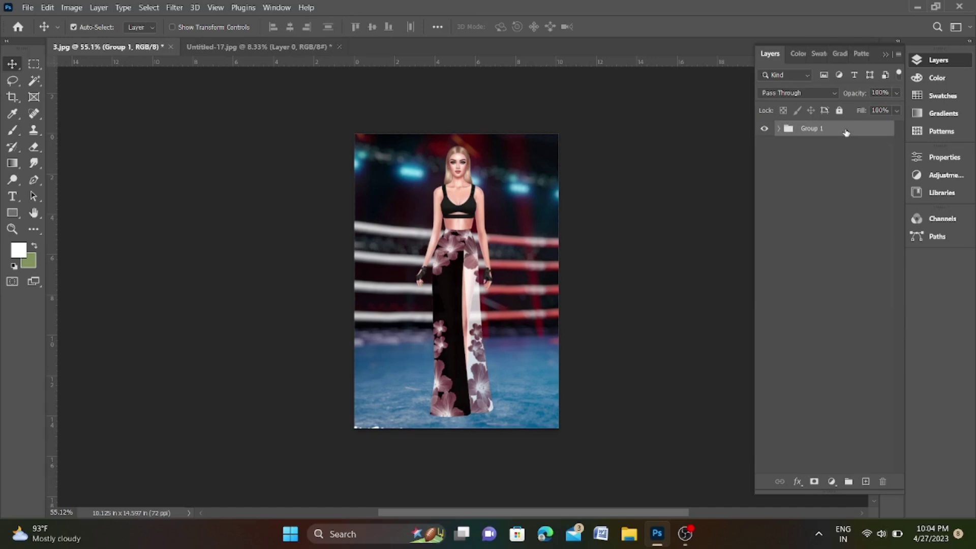
left_click(866, 481)
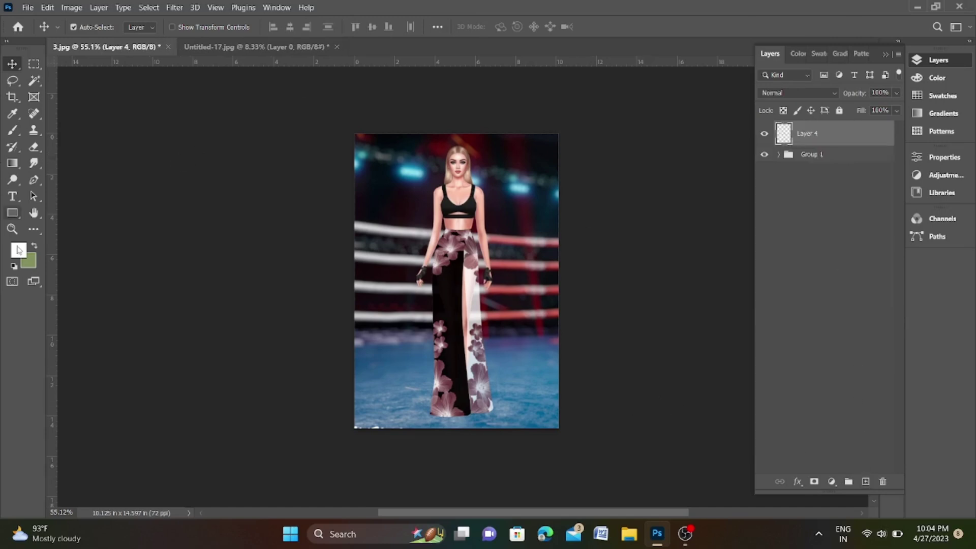
- Set the foreground colour to #000000 and pick a smaller Brush
left_click(19, 250)
type("000000")
left_click(608, 100)
left_click(12, 130)
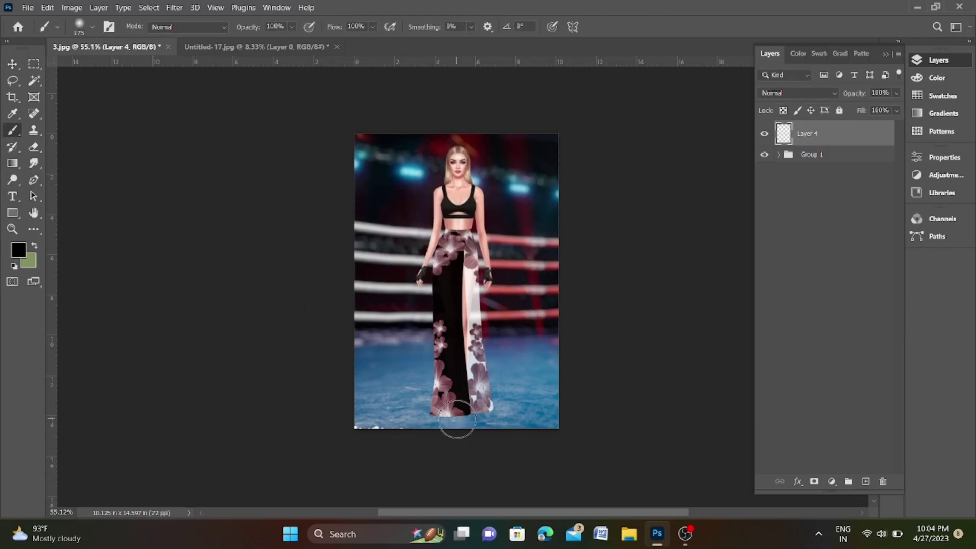
key("bracketleft")
key("bracketleft")
- Load the black skirt panel as a selection from Layer 1 and paint black over its flowers
scroll(447, 419, "up", 3)
scroll(443, 417, "up", 3)
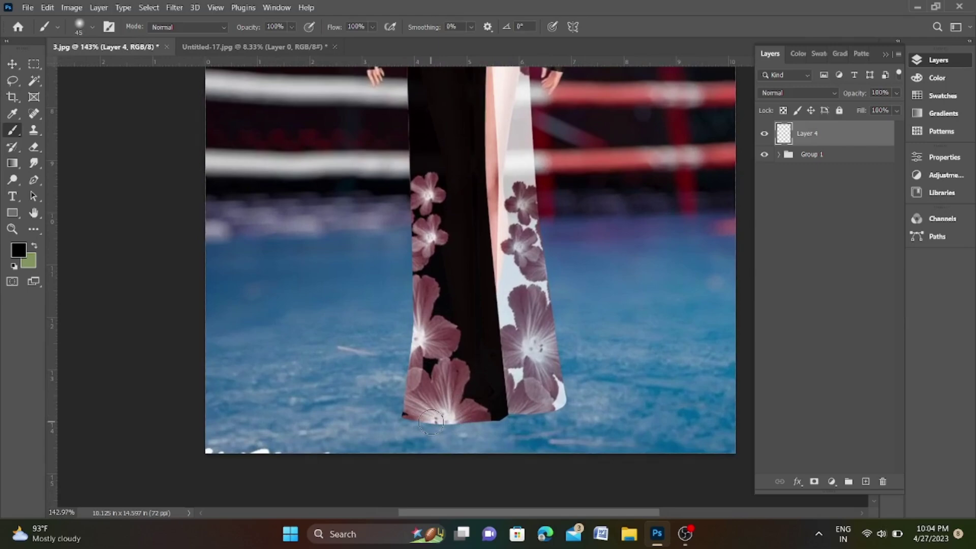
left_click(778, 155)
left_click(793, 305, "ctrl")
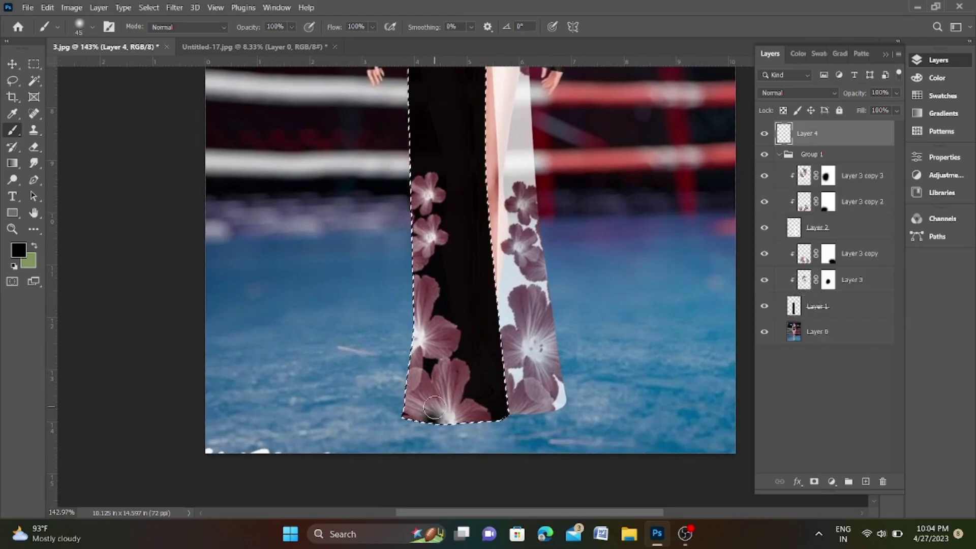
scroll(436, 250, "down", 3)
left_click_drag(436, 250, 447, 140)
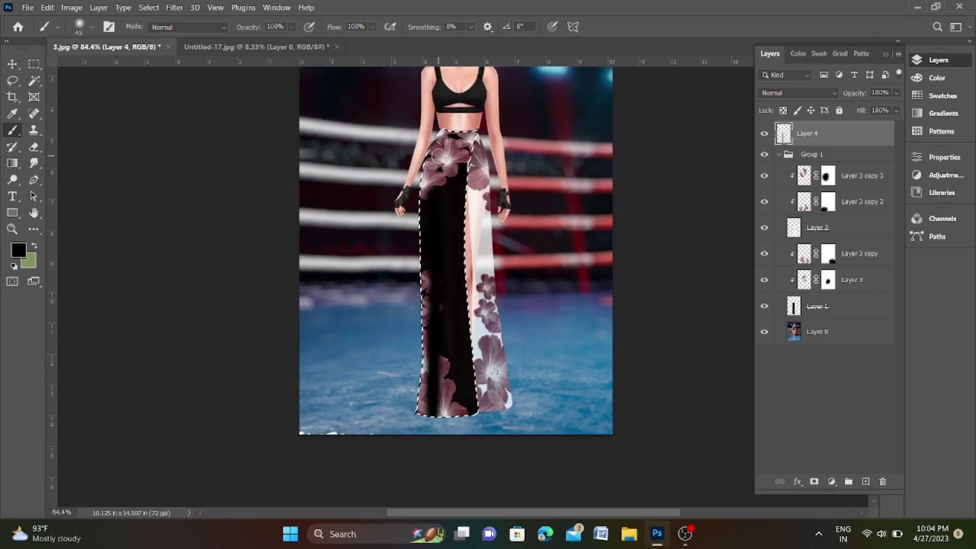
left_click_drag(465, 424, 467, 367)
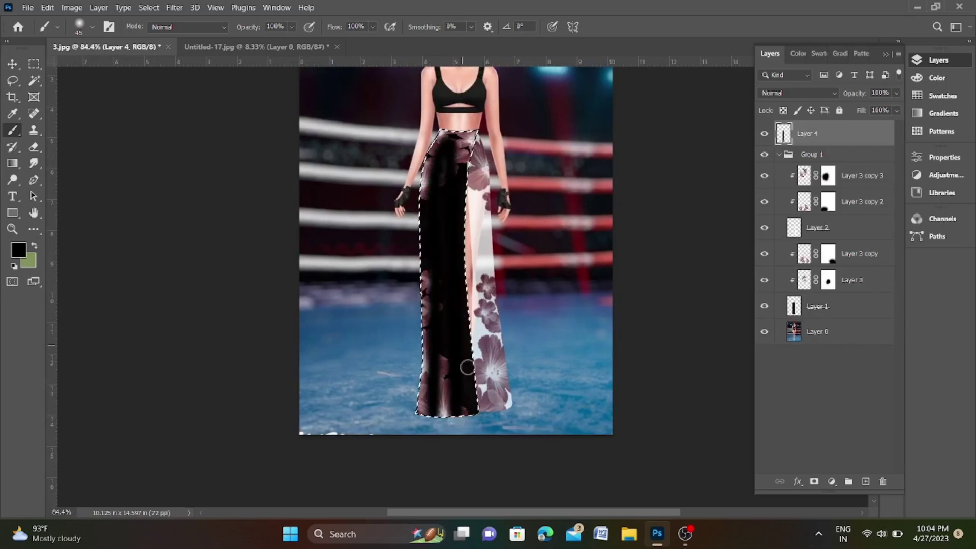
- Cover the last upper flowers, then erase black paint down the left panel with a smaller Eraser
left_click_drag(432, 168, 445, 134)
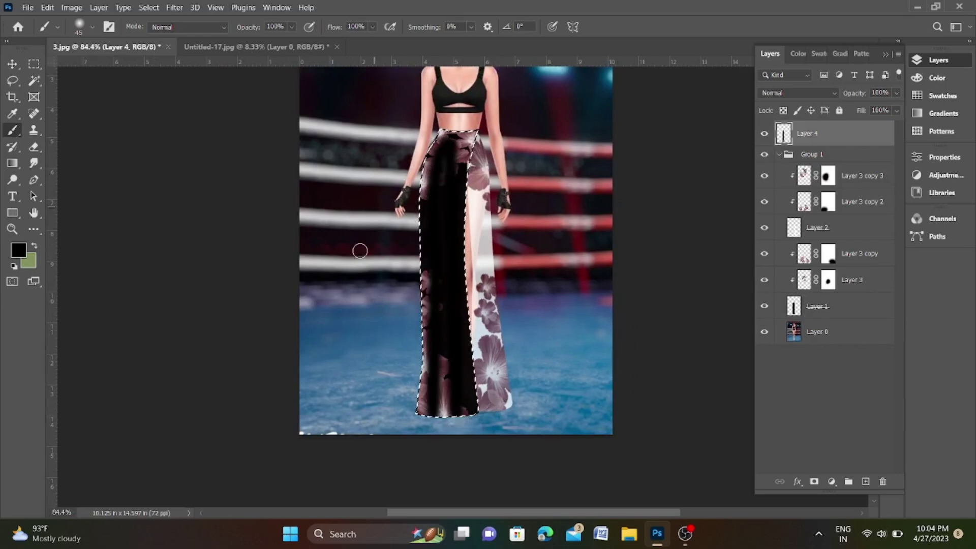
left_click(34, 147)
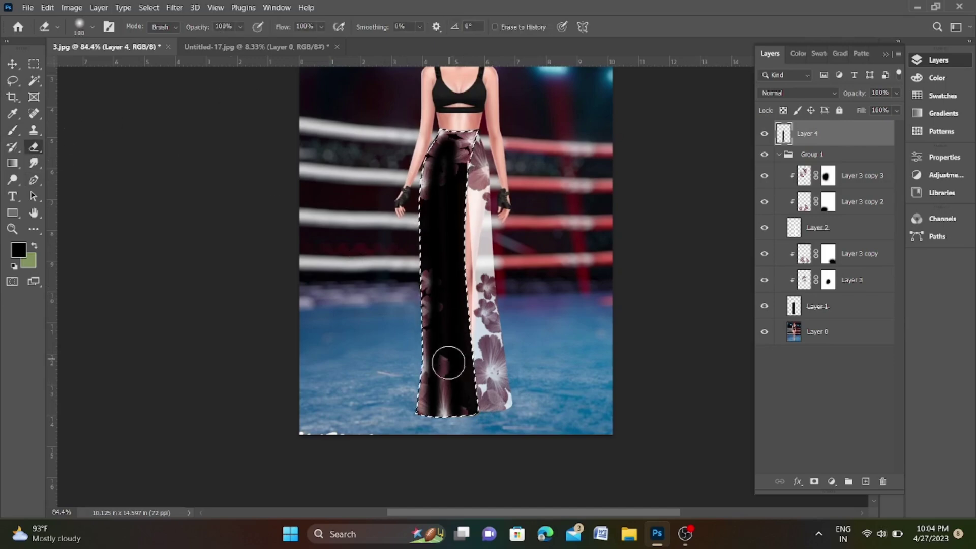
key("bracketleft")
key("bracketleft")
key("bracketleft")
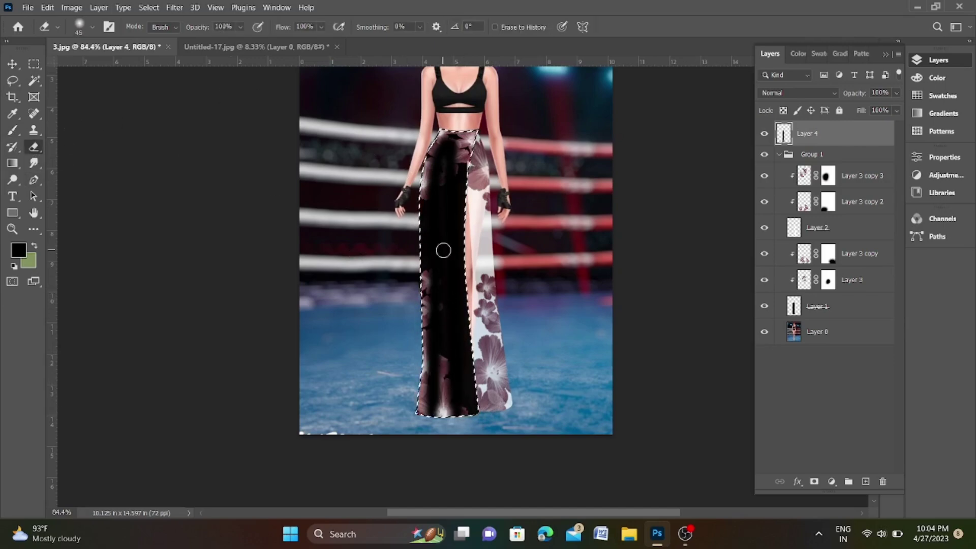
mouse_move(443, 250)
left_mouse_down()
mouse_move(437, 171)
mouse_move(459, 128)
mouse_move(466, 412)
left_mouse_up()
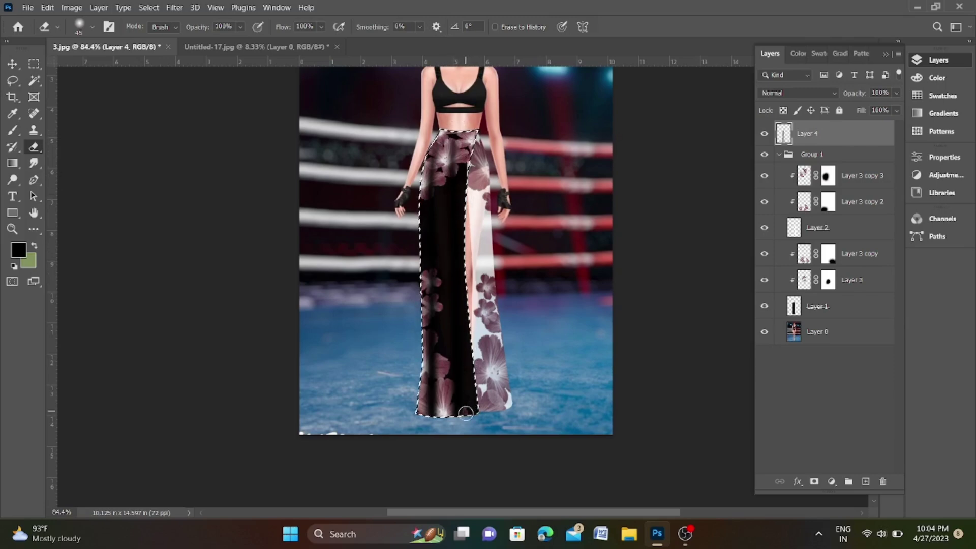
- Undo the erase stroke and select Layer 1, the skirt layer
key("ctrl+z")
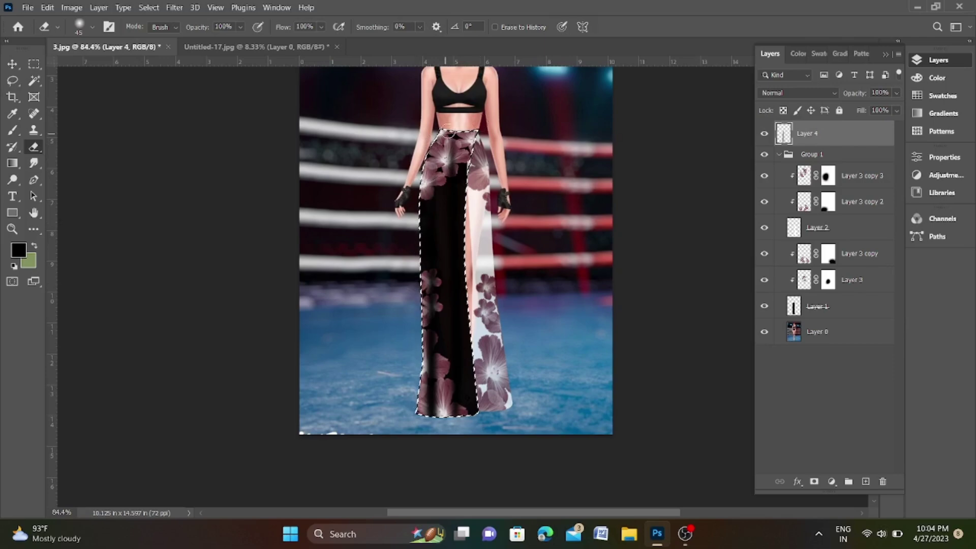
scroll(435, 193, "down", 3)
scroll(449, 174, "up", 3)
scroll(449, 174, "up", 1)
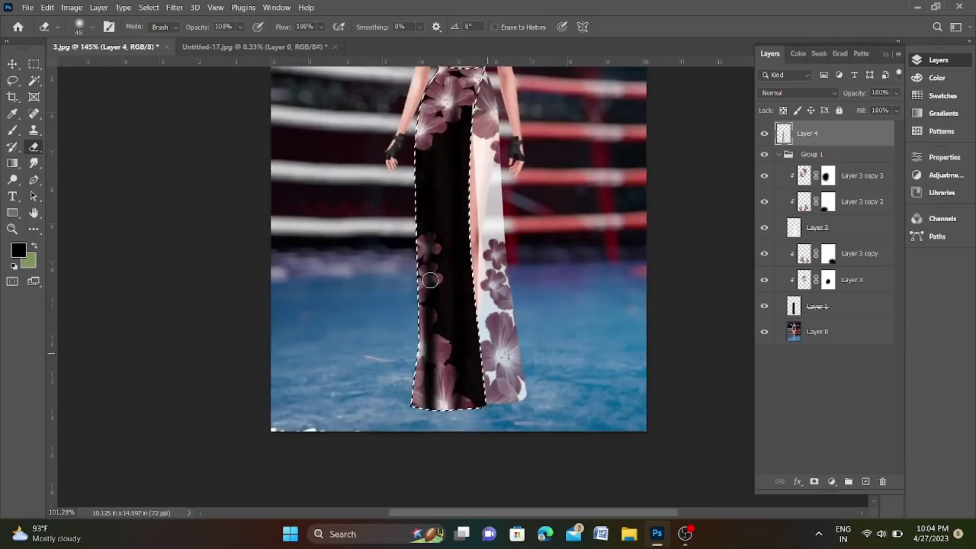
scroll(449, 174, "down", 4)
left_click(833, 306)
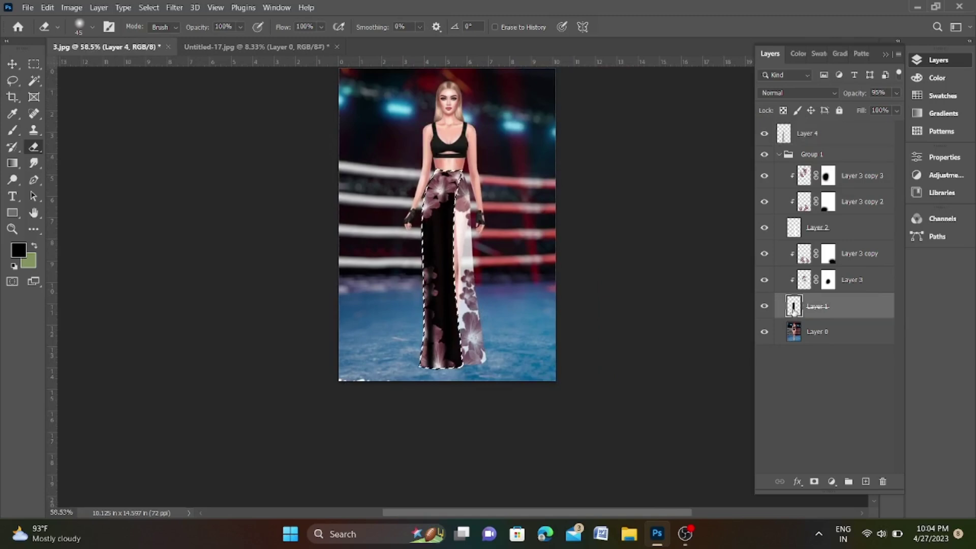
- Make Layer 1 slightly more transparent
left_click(897, 93)
left_click_drag(892, 108, 889, 108)
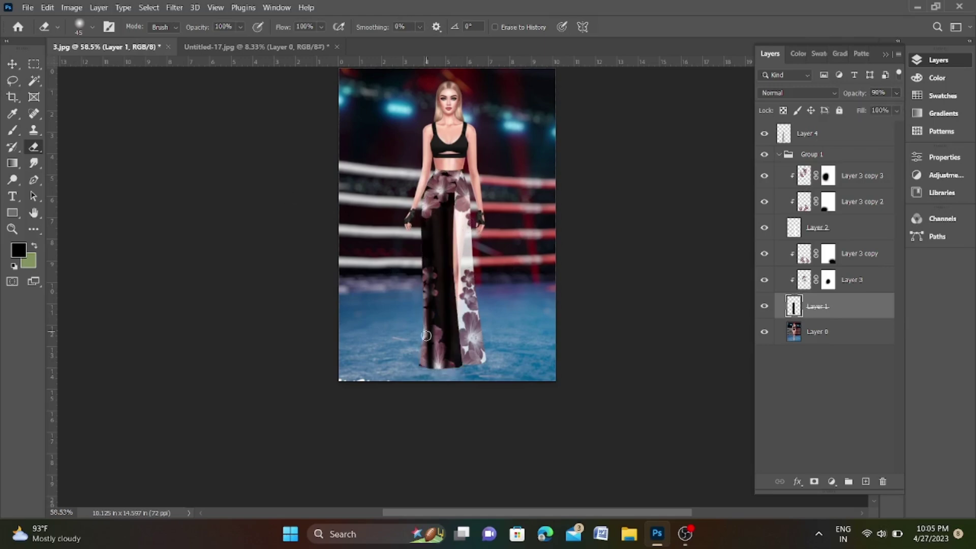
scroll(450, 396, "up", 2)
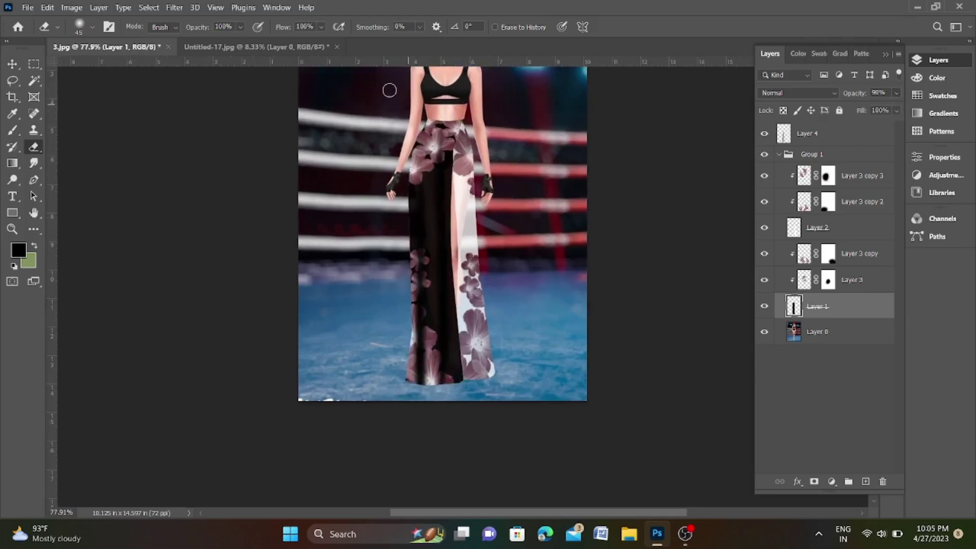
- On Layer 4, reduce eraser strength and flow to about 25%, then load the white panel selection
key("alt+period")
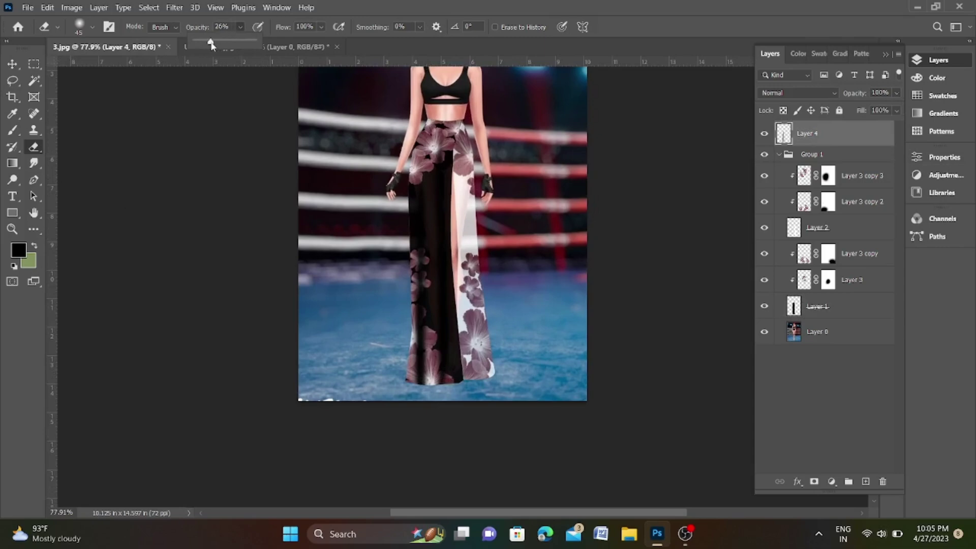
left_click(321, 27)
left_click_drag(335, 41, 290, 41)
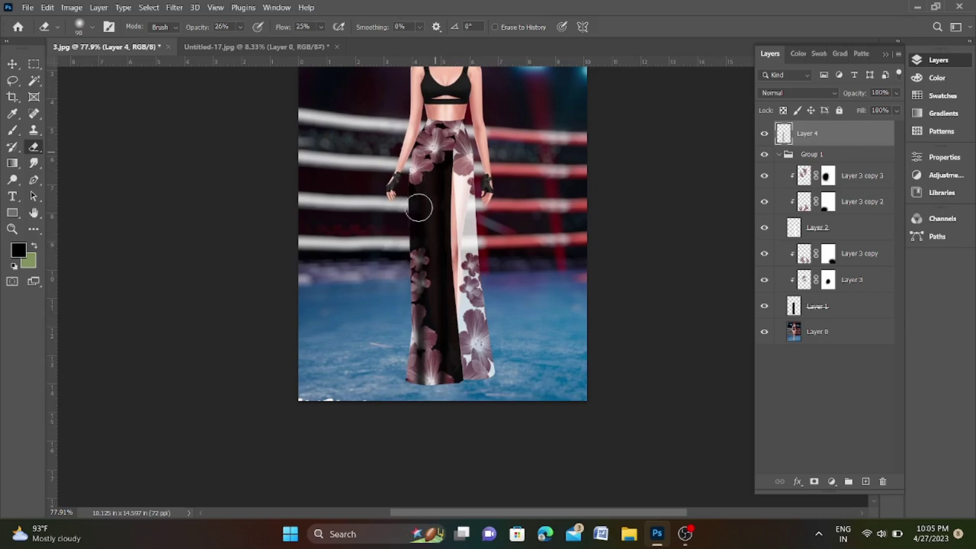
scroll(444, 287, "down", 2)
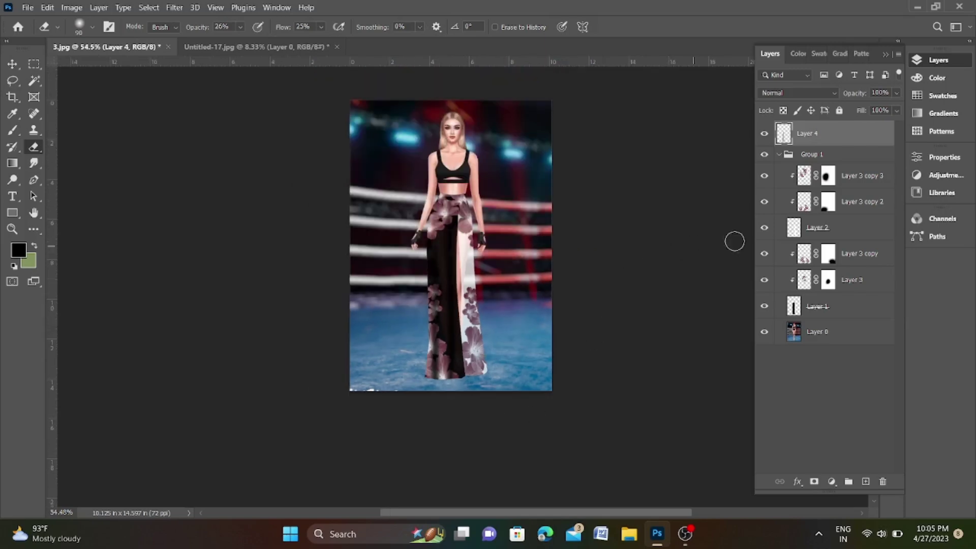
left_click(793, 232, "ctrl")
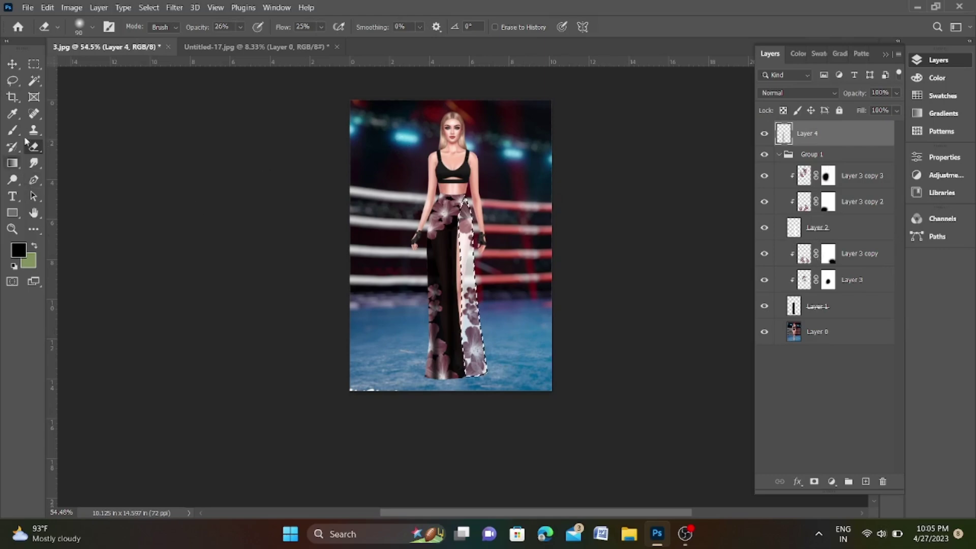
- Paint the white skirt panel black from hem to waist with the Brush
key("b")
scroll(467, 373, "up", 2)
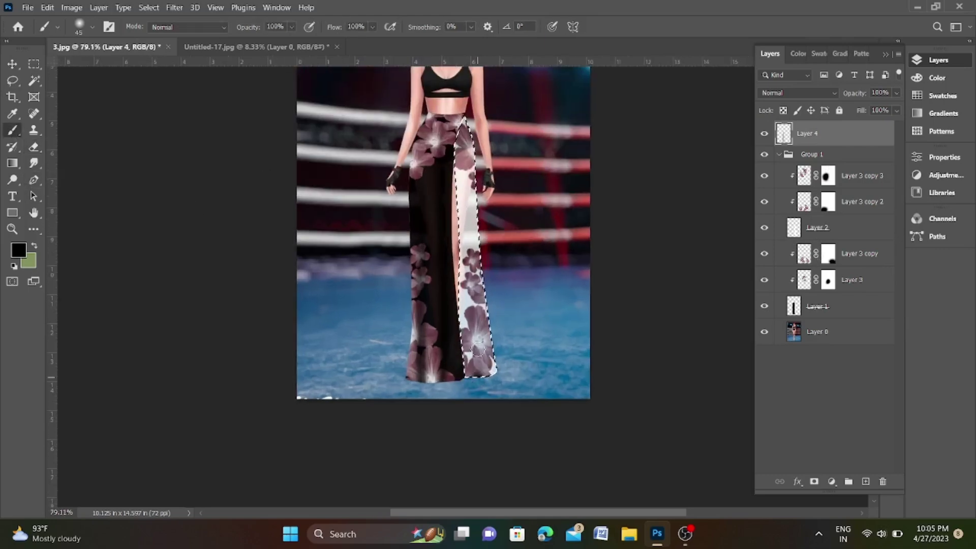
left_click_drag(459, 198, 500, 335)
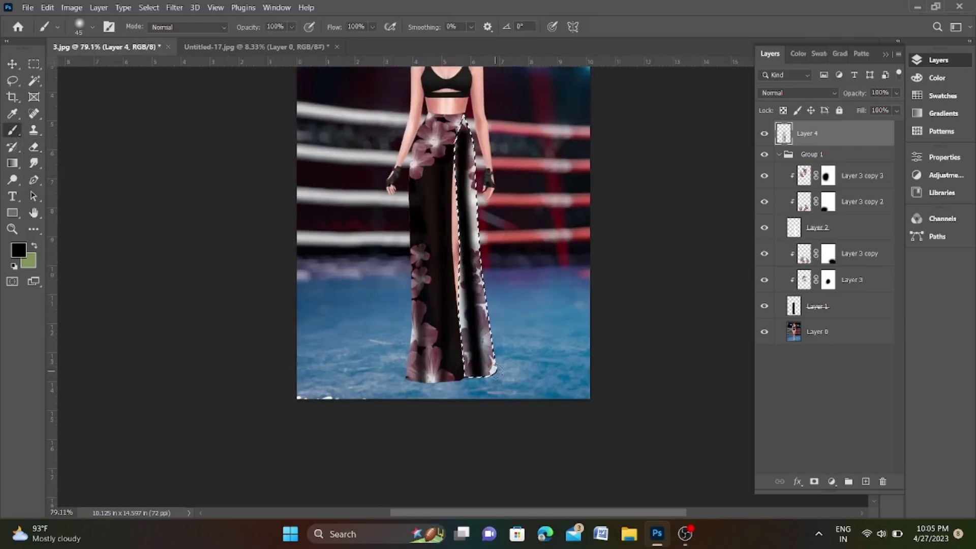
mouse_move(496, 370)
left_mouse_down()
mouse_move(471, 148)
mouse_move(470, 260)
mouse_move(456, 297)
left_mouse_up()
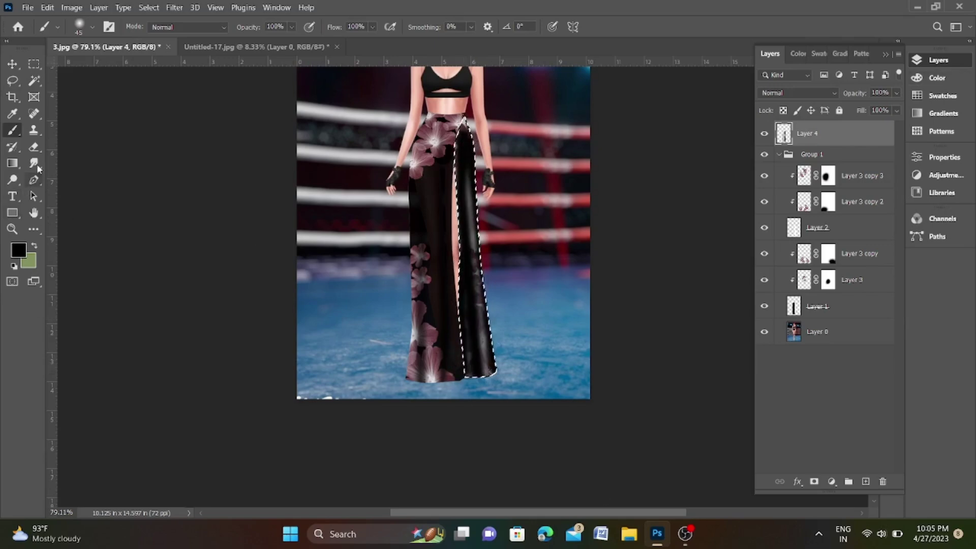
- Set the Eraser to 100% opacity and flow, shrink it, and erase a streak along the inner edge
left_click(34, 147)
left_click_drag(240, 27, 248, 44)
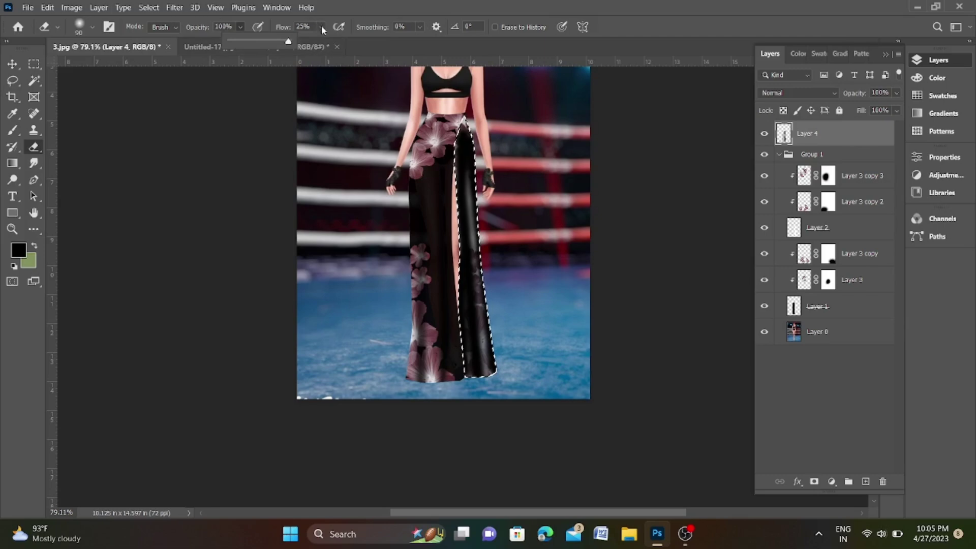
left_click_drag(321, 27, 546, 77)
key("bracketleft")
key("bracketleft")
key("bracketleft")
scroll(476, 381, "up", 5, "alt")
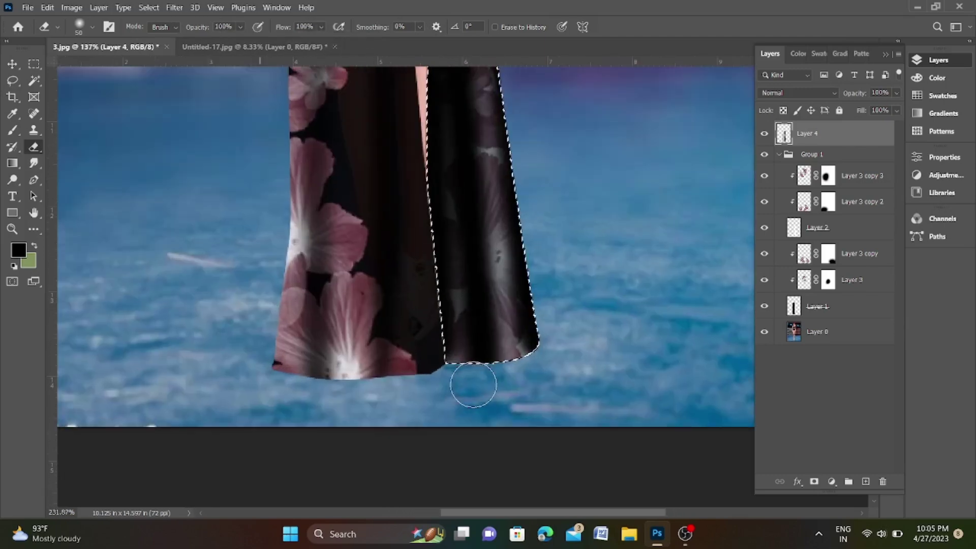
scroll(472, 383, "up", 3, "alt")
key("bracketleft")
key("bracketleft")
scroll(468, 376, "down", 3, "alt")
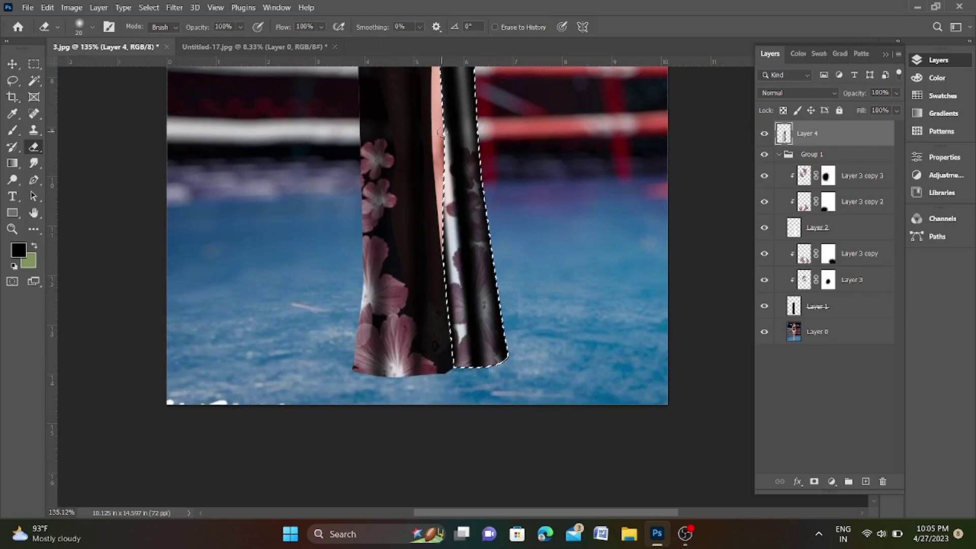
key("bracketleft")
key("bracketleft")
key("bracketleft")
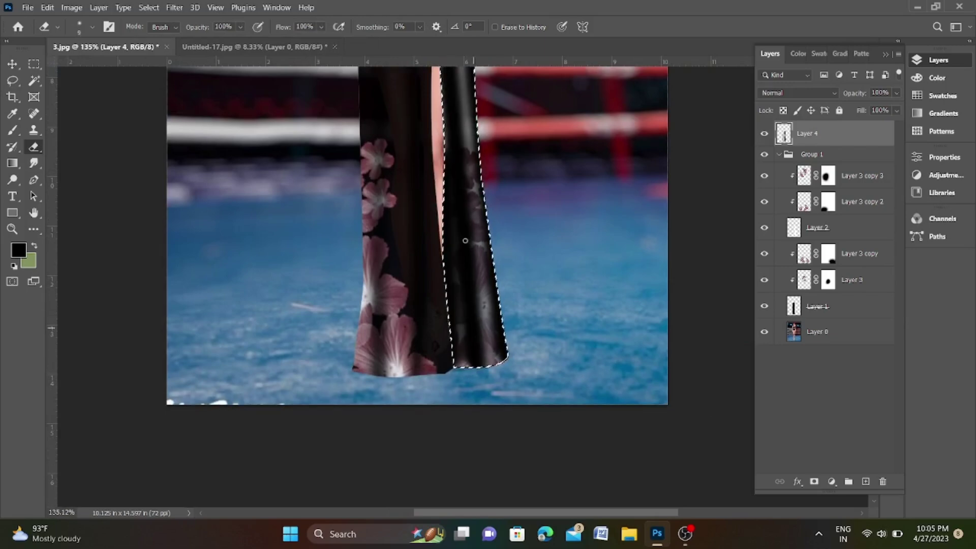
left_click(442, 109, "shift")
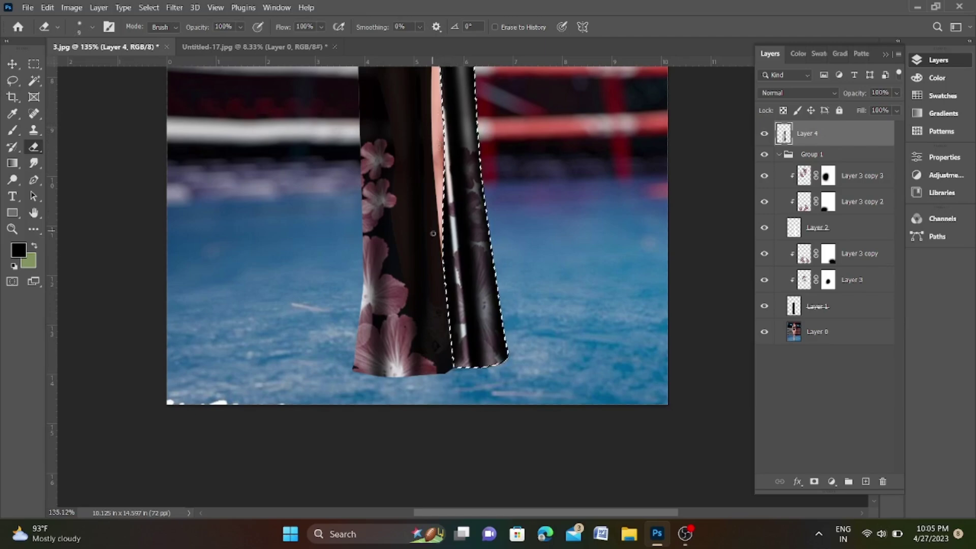
key("bracketright")
key("bracketright")
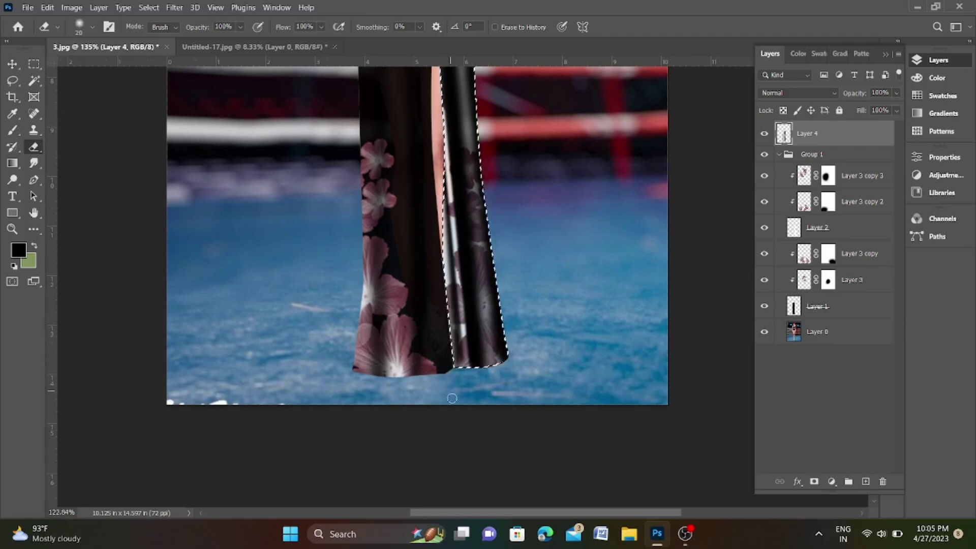
scroll(451, 386, "down", 2)
- Erase straight streaks along the right skirt panel and a stroke down it to reveal flowers
left_click(486, 388, "shift")
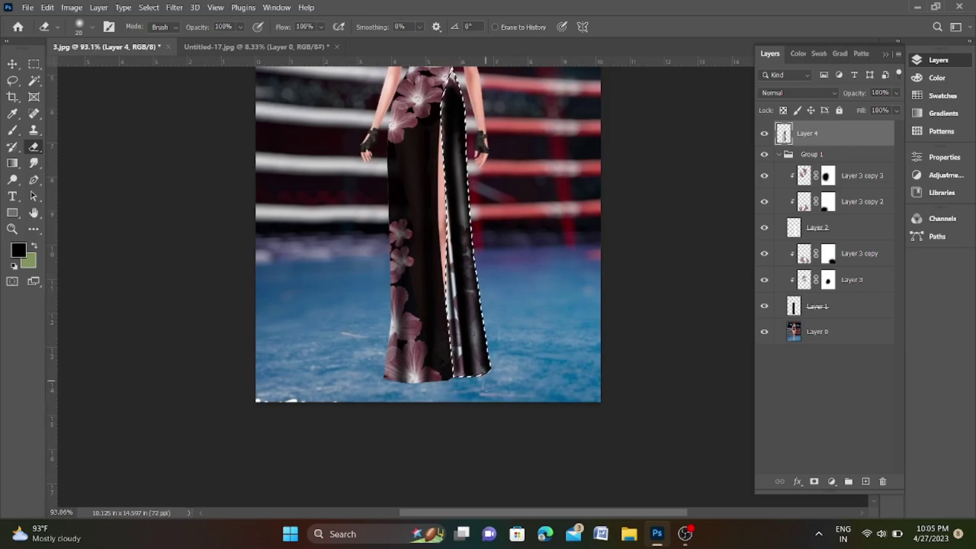
left_click(464, 223, "shift")
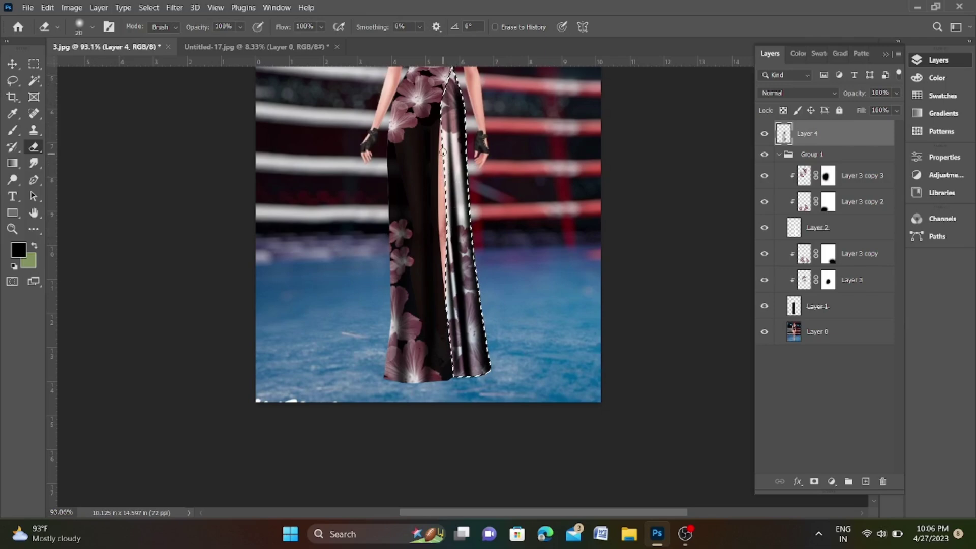
left_click(466, 379, "shift")
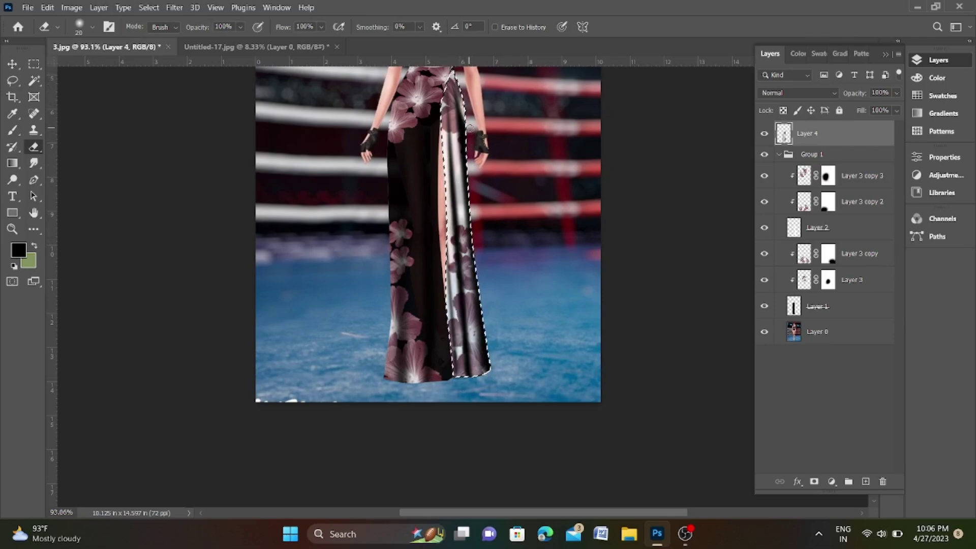
left_click_drag(459, 92, 492, 366)
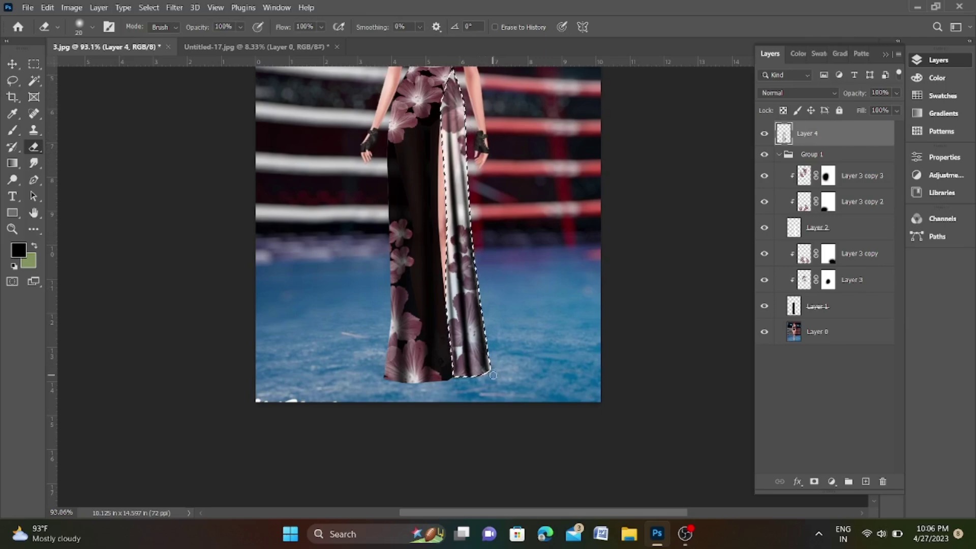
scroll(442, 178, "down", 3)
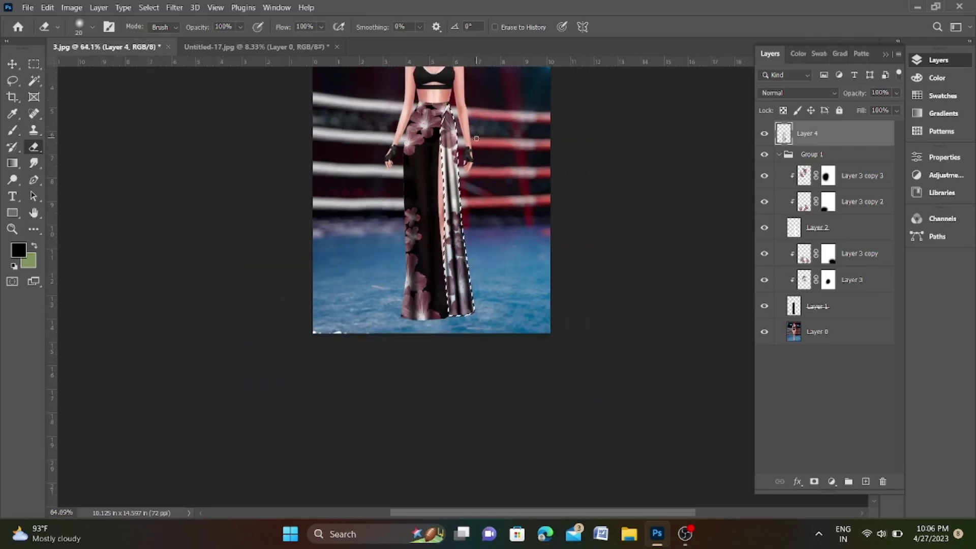
scroll(482, 171, "up", 3)
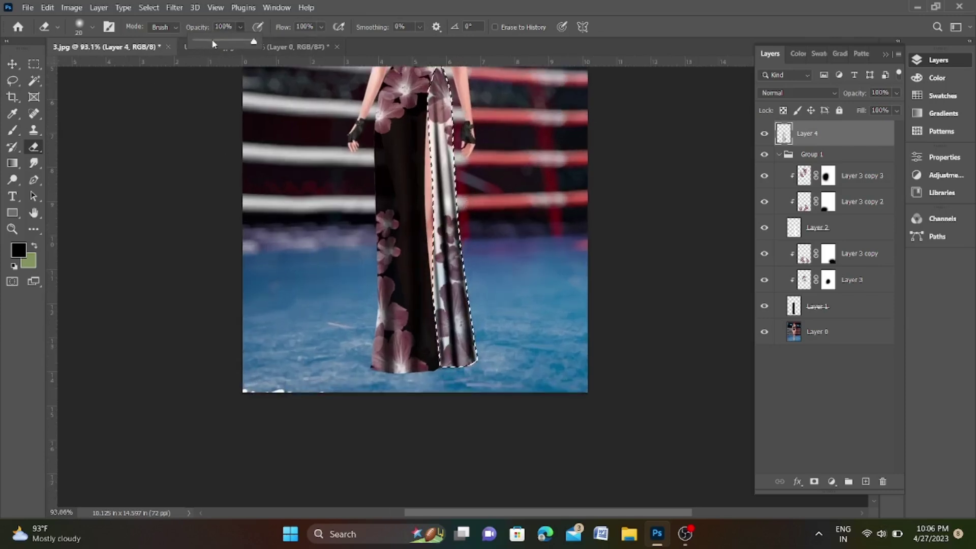
- With Eraser opacity 27% and flow 21%, softly erase the panel overlay, then deselect
left_click_drag(240, 27, 213, 42)
left_click(321, 27)
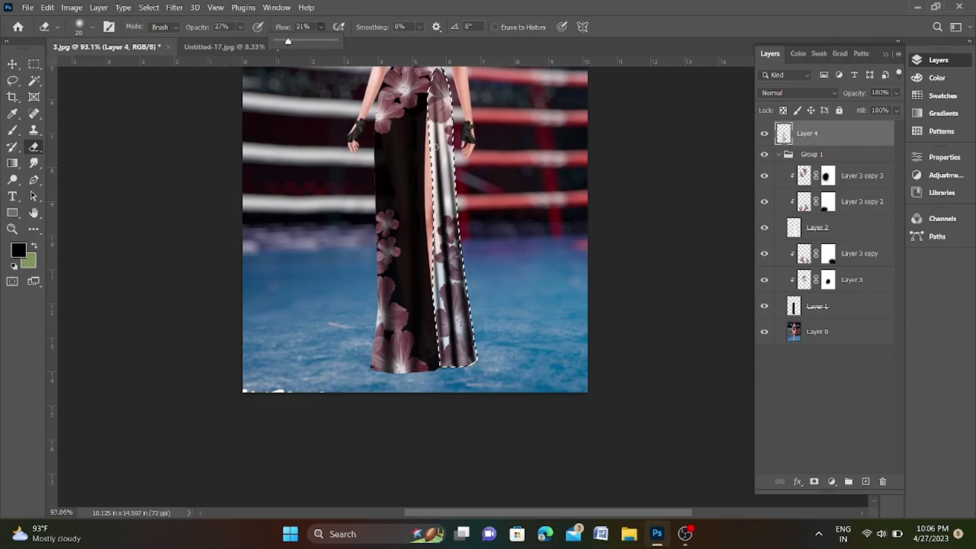
left_click_drag(297, 43, 285, 42)
key("bracketright")
key("bracketright")
key("bracketright")
mouse_move(456, 178)
left_mouse_down()
mouse_move(437, 138)
mouse_move(452, 356)
mouse_move(429, 100)
left_mouse_up()
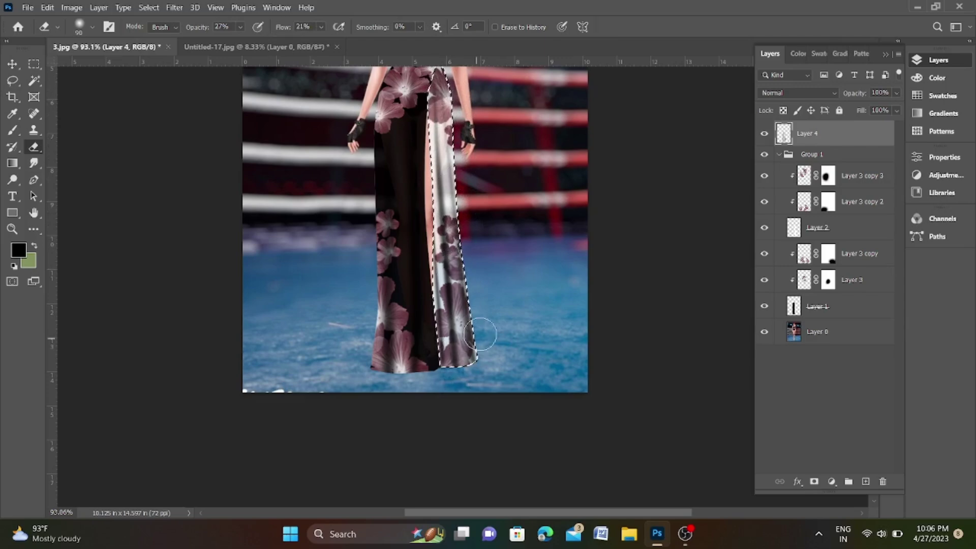
scroll(460, 350, "down", 3)
key("ctrl+d")
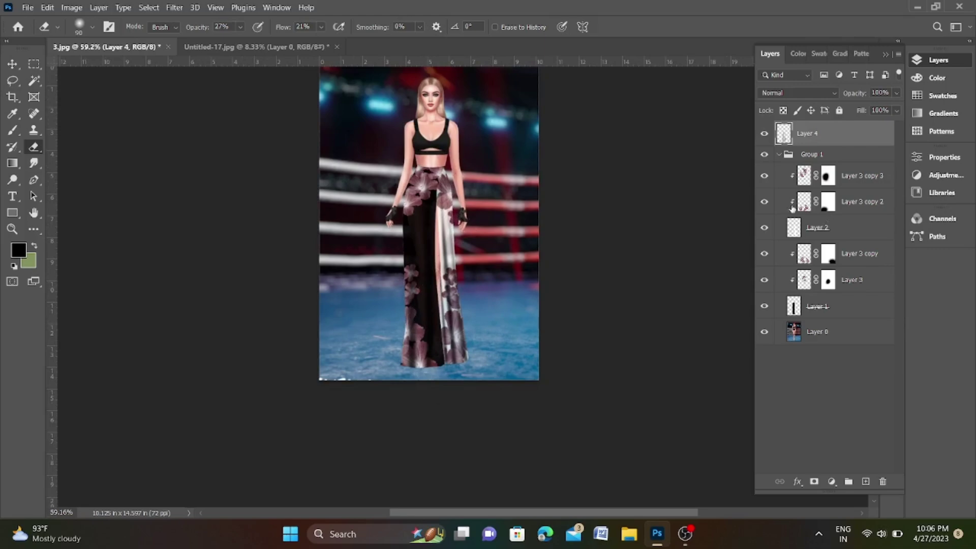
- Set the foreground to white, fill the skirt panel, then undo the fill
left_click(19, 250)
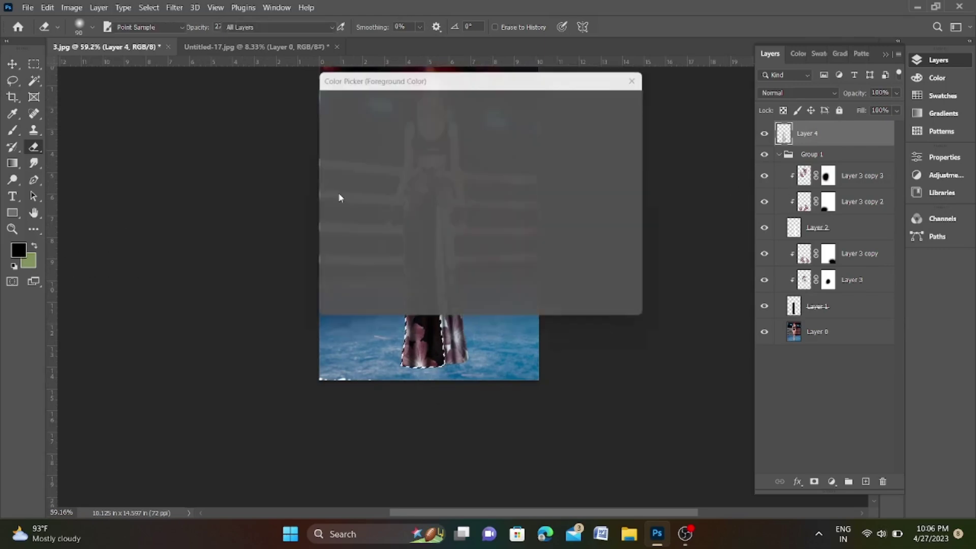
left_click(321, 108)
left_click(576, 107)
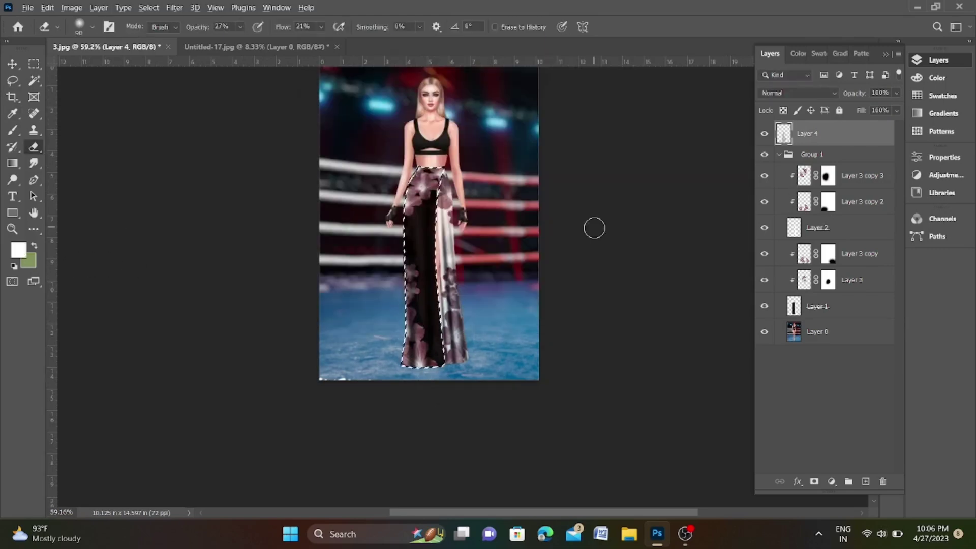
key("alt+BackSpace")
key("ctrl+z")
- Fill the skirt shape on Layer 1 with white, deselect, and return to Layer 4
left_click(814, 306)
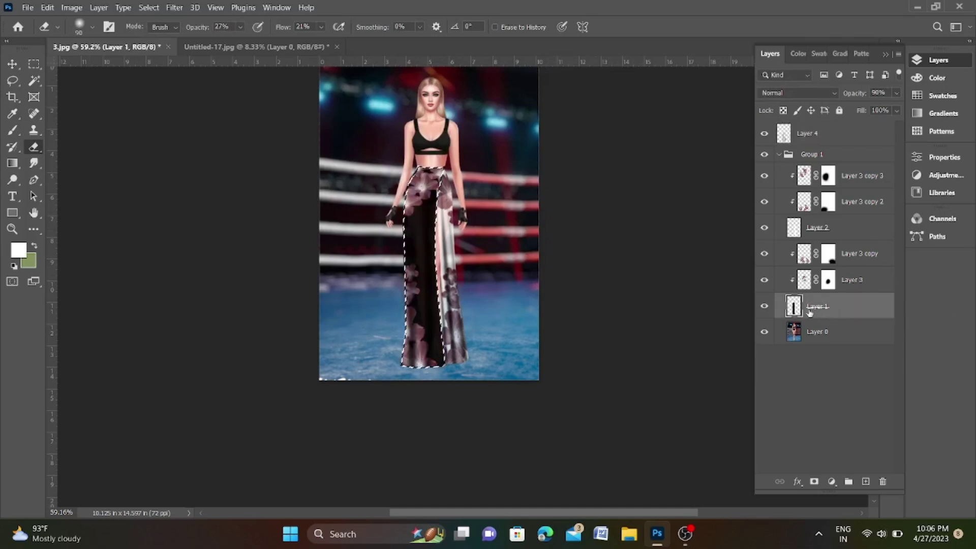
key("alt+BackSpace")
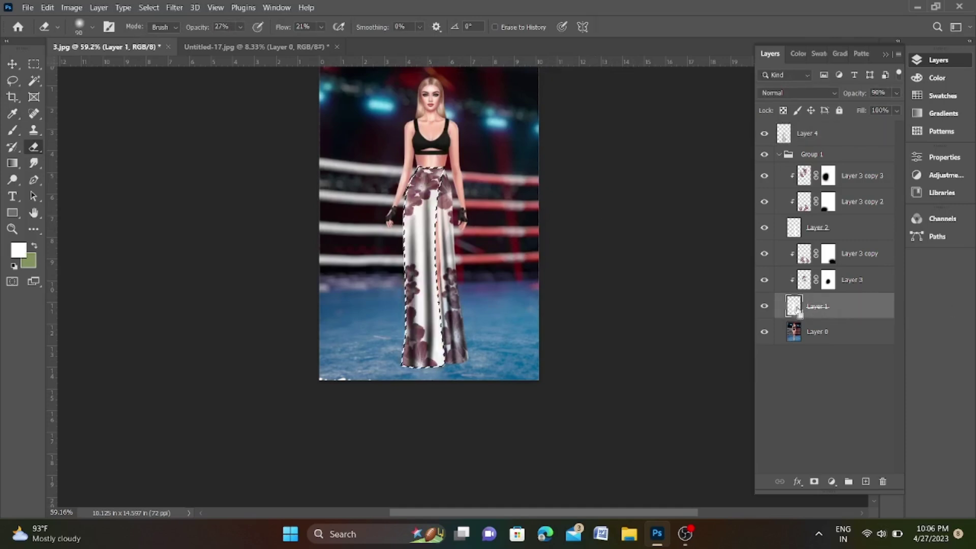
key("ctrl+d")
scroll(452, 295, "down", 2)
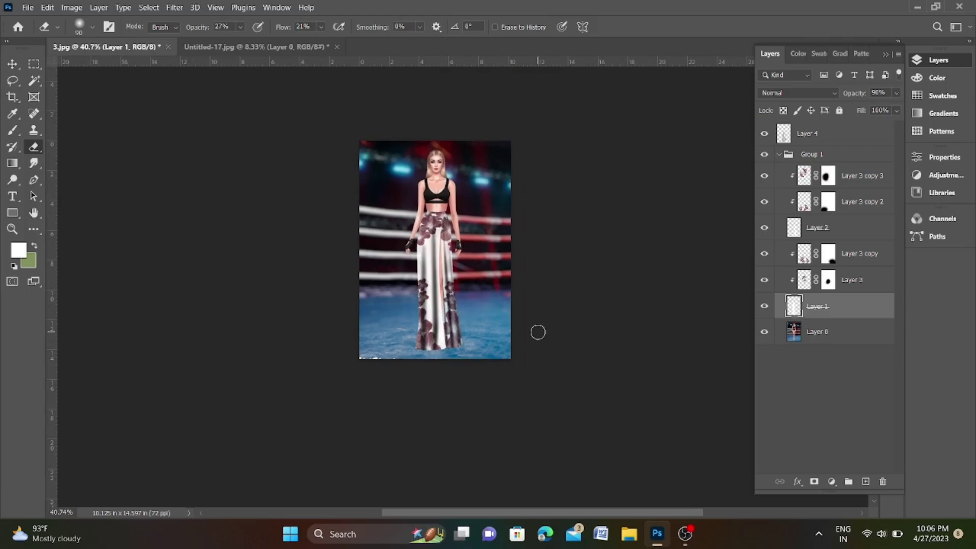
scroll(462, 305, "up", 2)
scroll(431, 308, "up", 3)
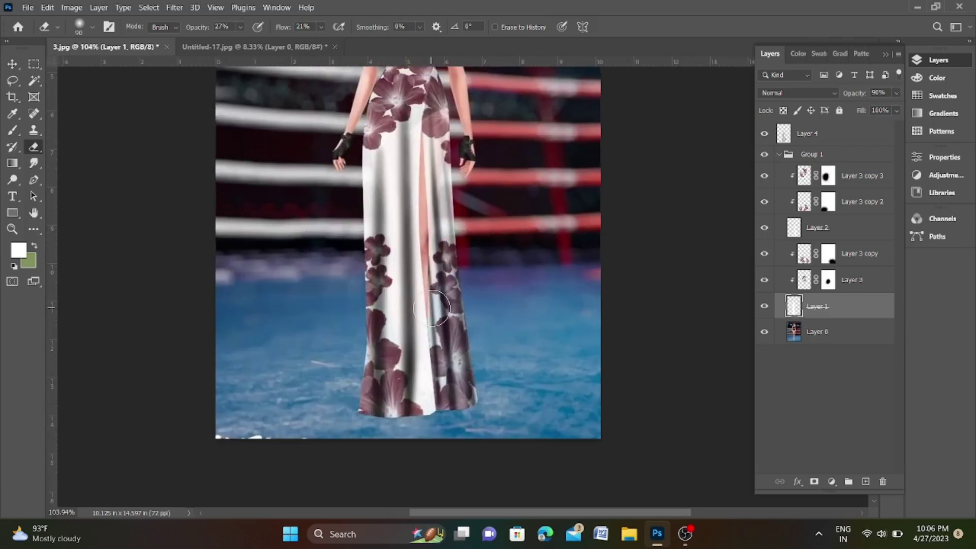
scroll(431, 308, "down", 3)
left_click(824, 141)
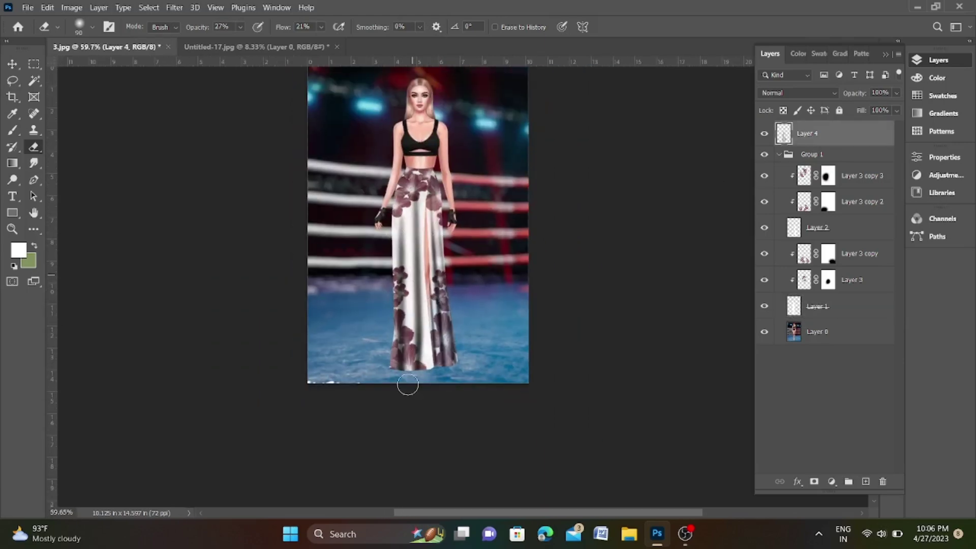
scroll(470, 393, "down", 2)
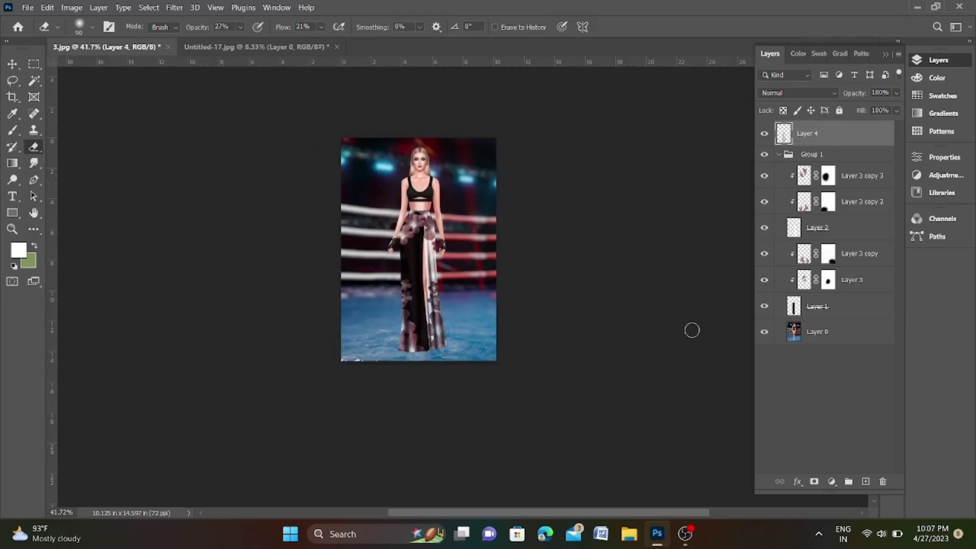
scroll(376, 320, "down", 2)
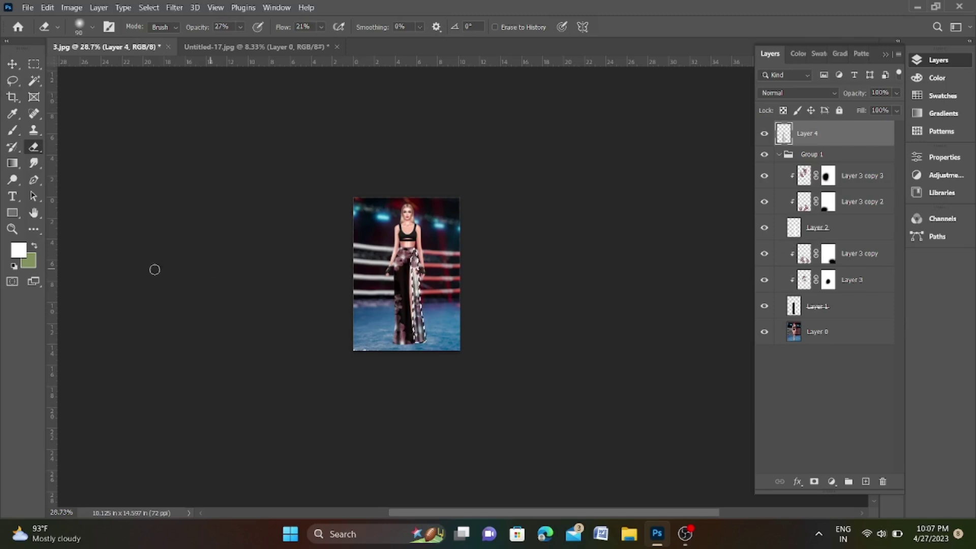
- Reset the foreground to black and briefly load, then clear, Layer 2's skirt selection
left_click(18, 250)
left_click(481, 267)
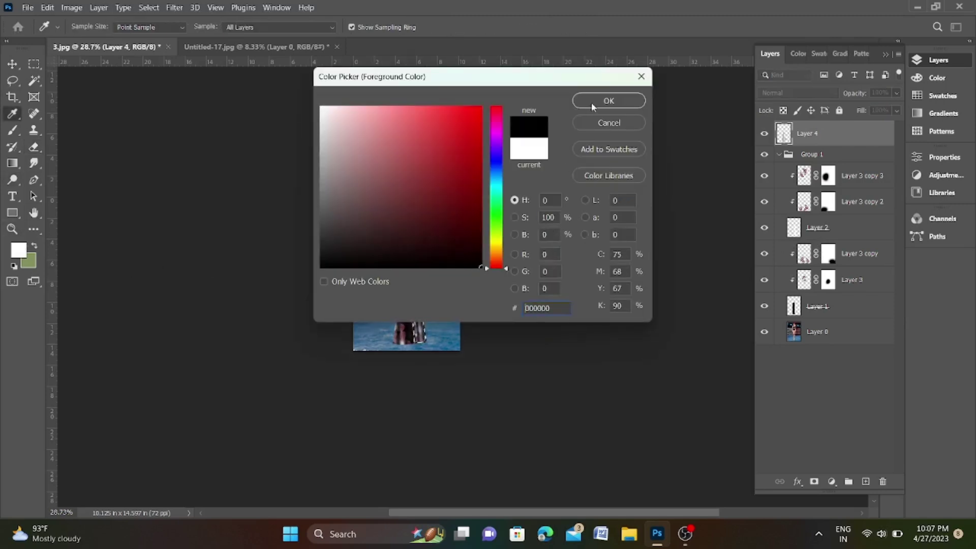
left_click(592, 101)
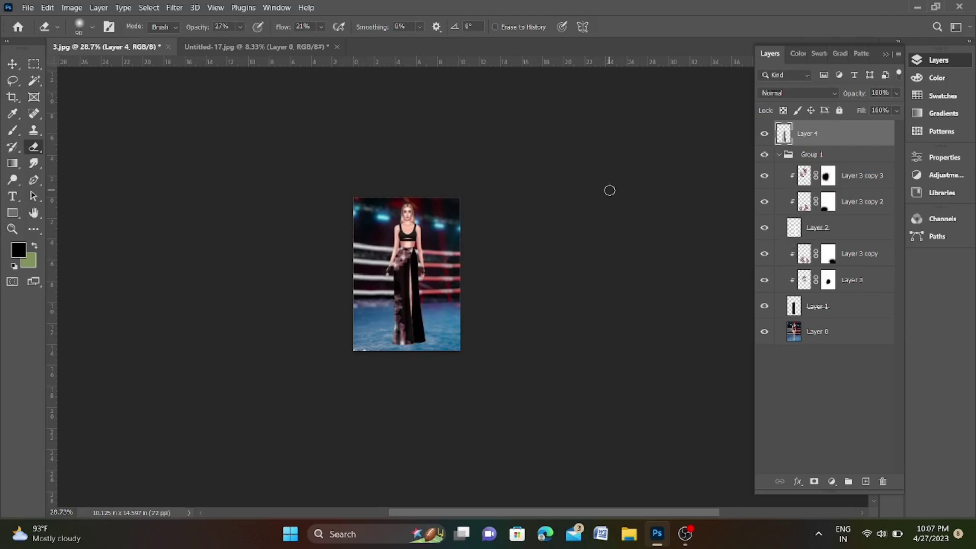
left_click(802, 277, "ctrl")
left_click(794, 227)
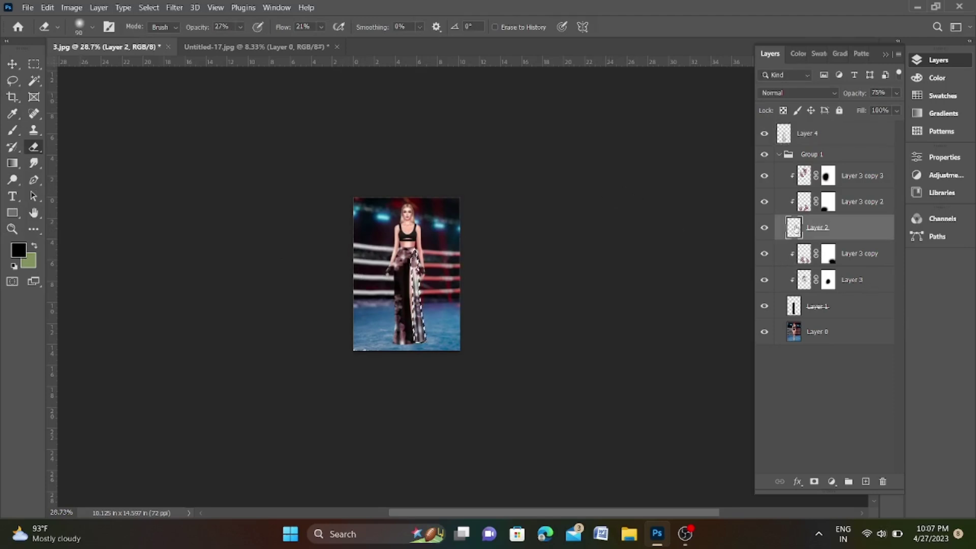
key("ctrl+d")
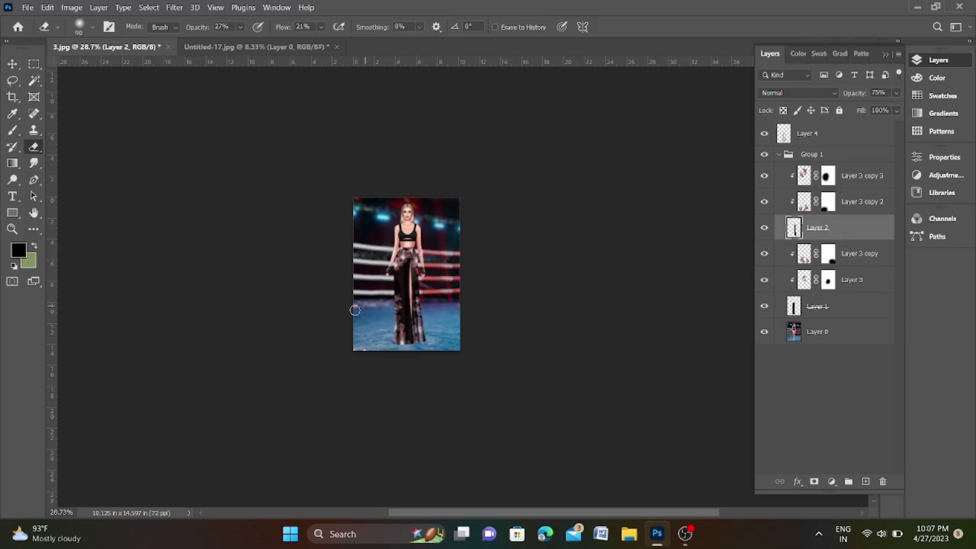
scroll(368, 305, "up", 2)
scroll(424, 274, "up", 2)
scroll(420, 285, "down", 2)
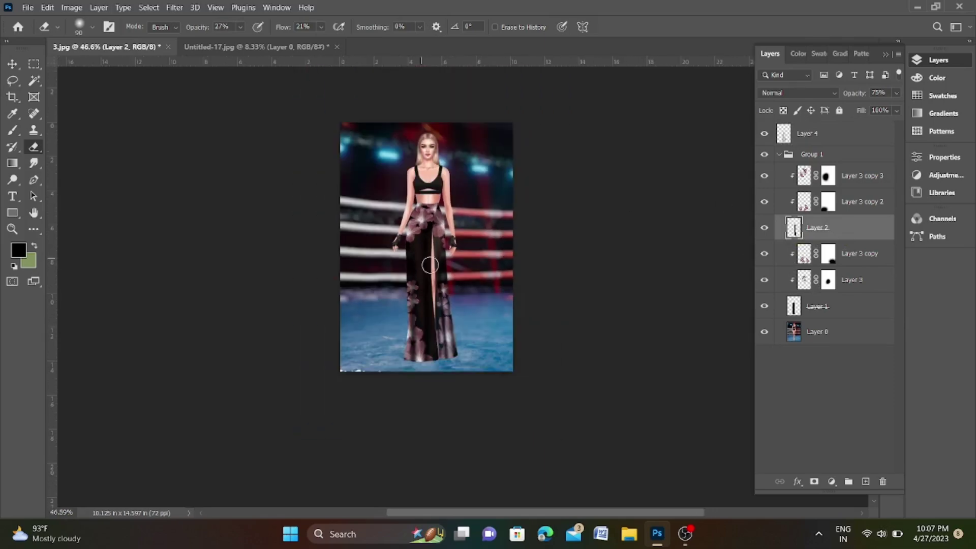
scroll(414, 249, "up", 2)
scroll(408, 210, "up", 2)
scroll(408, 210, "down", 2)
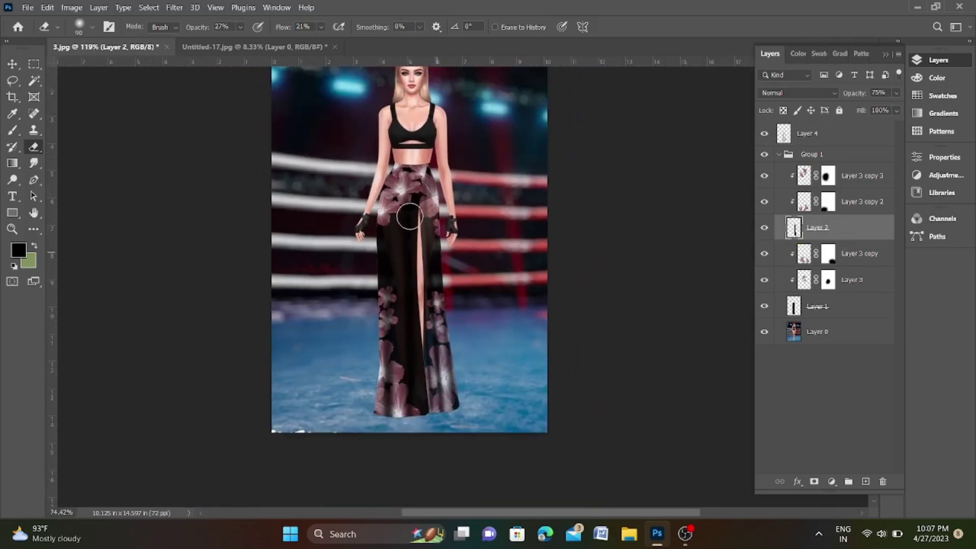
scroll(409, 214, "down", 2)
scroll(449, 307, "up", 2)
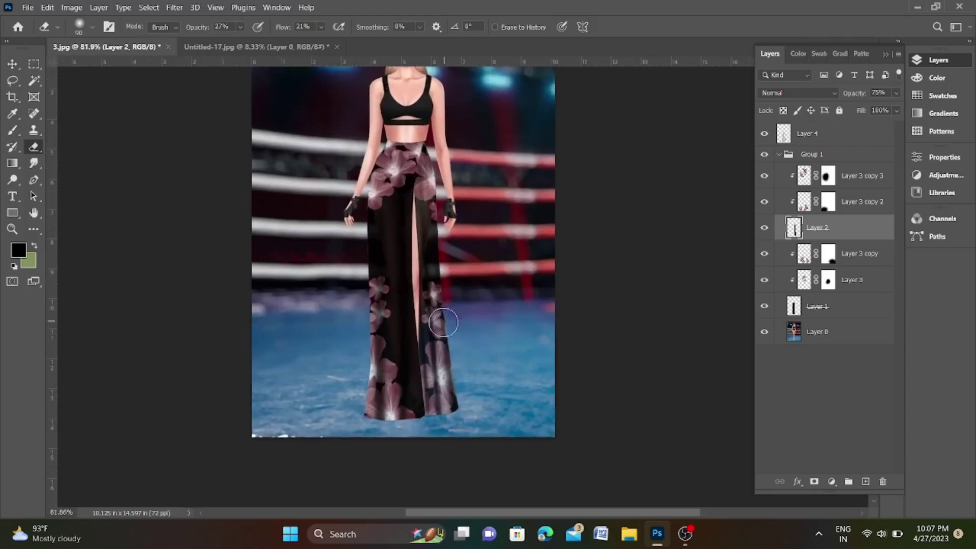
scroll(442, 320, "up", 2)
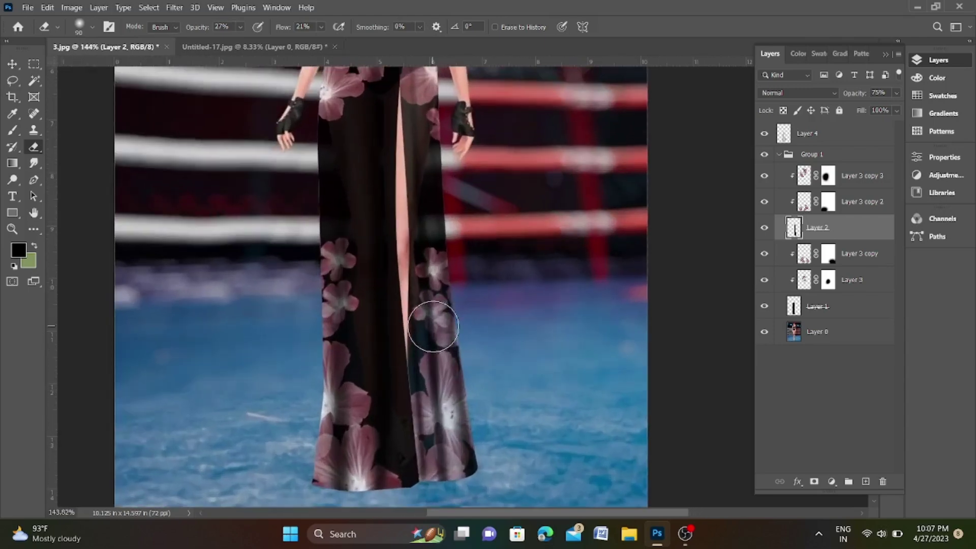
- Set Layer 2's opacity to 84% and zoom out to view the whole figure
left_click(897, 93)
left_click_drag(879, 108, 886, 108)
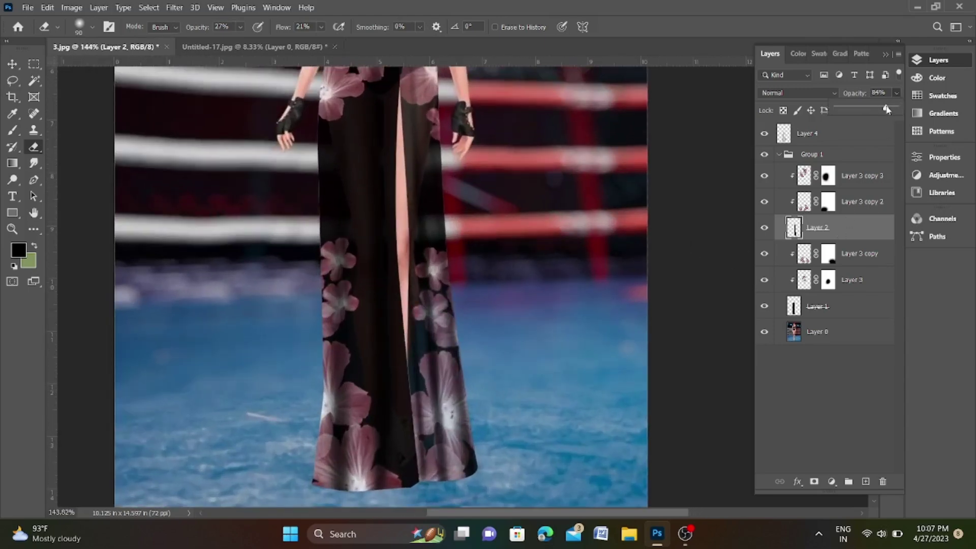
left_click(18, 65)
scroll(541, 202, "down", 3)
scroll(466, 170, "down", 1)
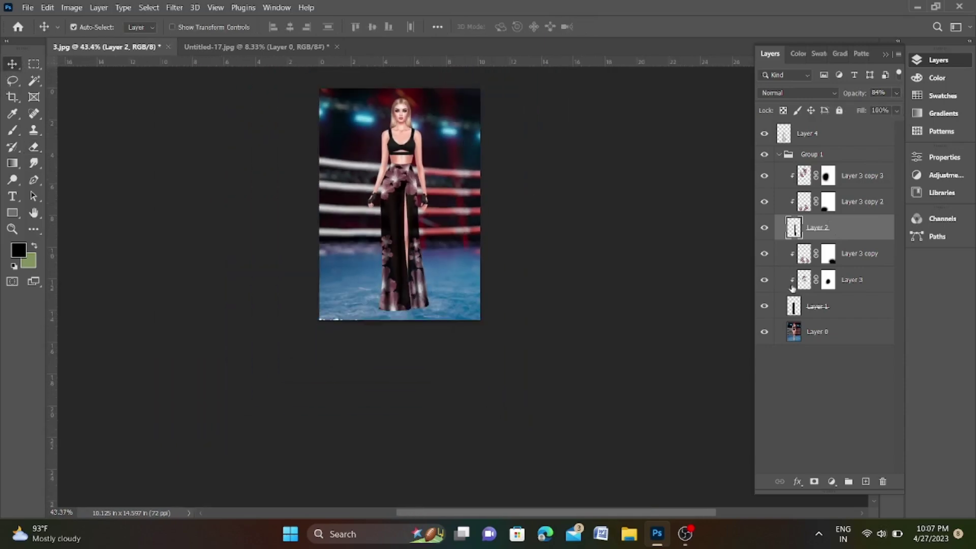
- Move Layer 4 into Group 1, merge a copy with Ctrl+Alt+E, and run Select > Subject
left_click(778, 154)
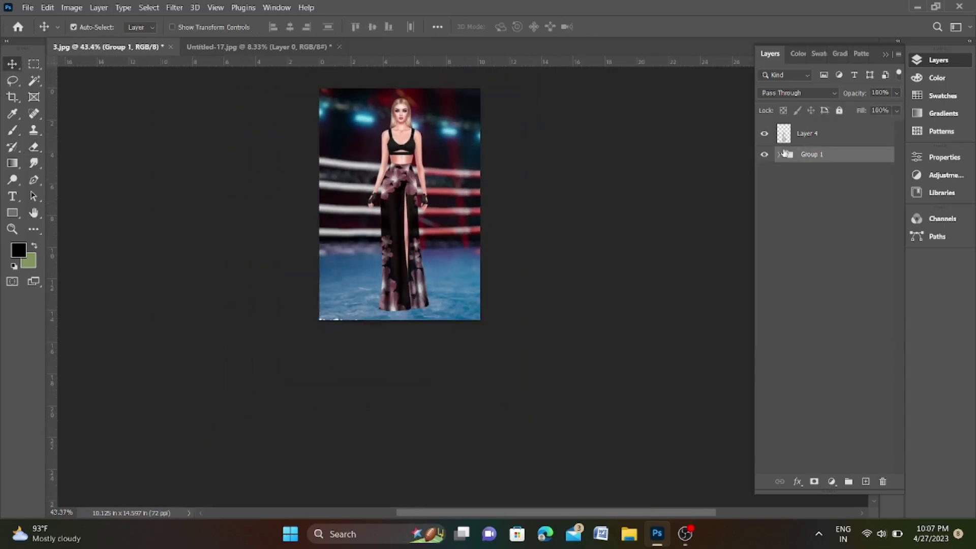
left_click_drag(810, 134, 814, 158)
key("ctrl+alt+e")
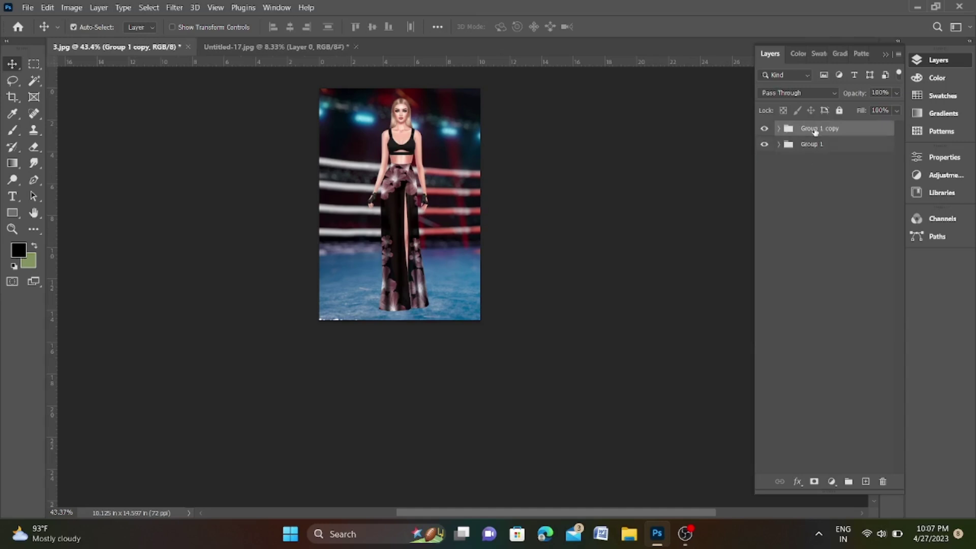
left_click(151, 9)
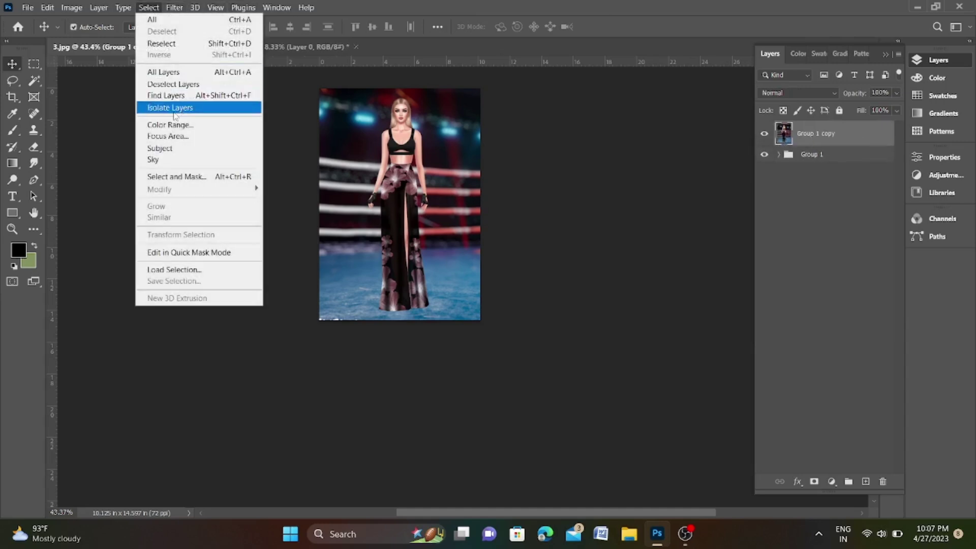
left_click(199, 147)
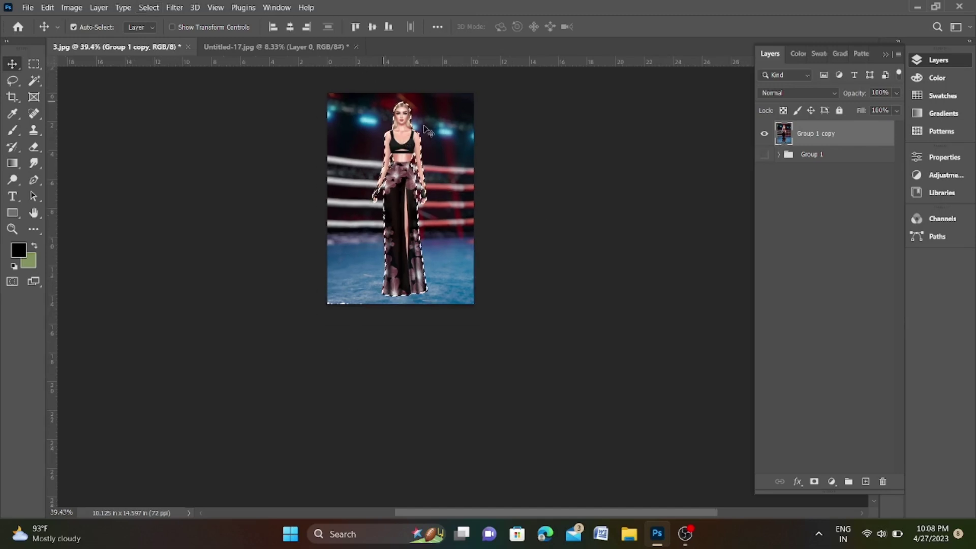
- Copy the selected model to Layer 5, then fill Group 1 copy with green, then black
key("ctrl+j")
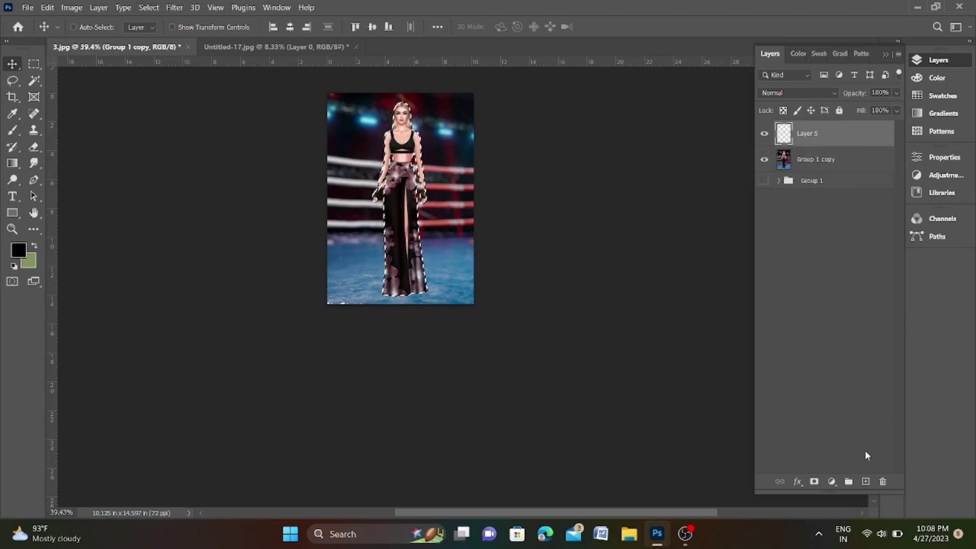
left_click(833, 165)
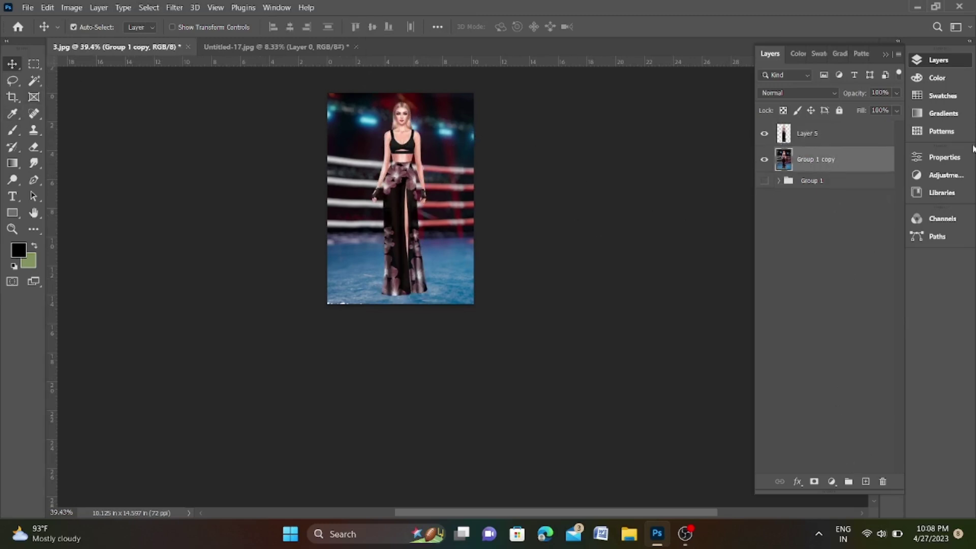
left_click(897, 93)
mouse_move(896, 108)
left_mouse_down()
mouse_move(875, 111)
mouse_move(887, 111)
left_mouse_up()
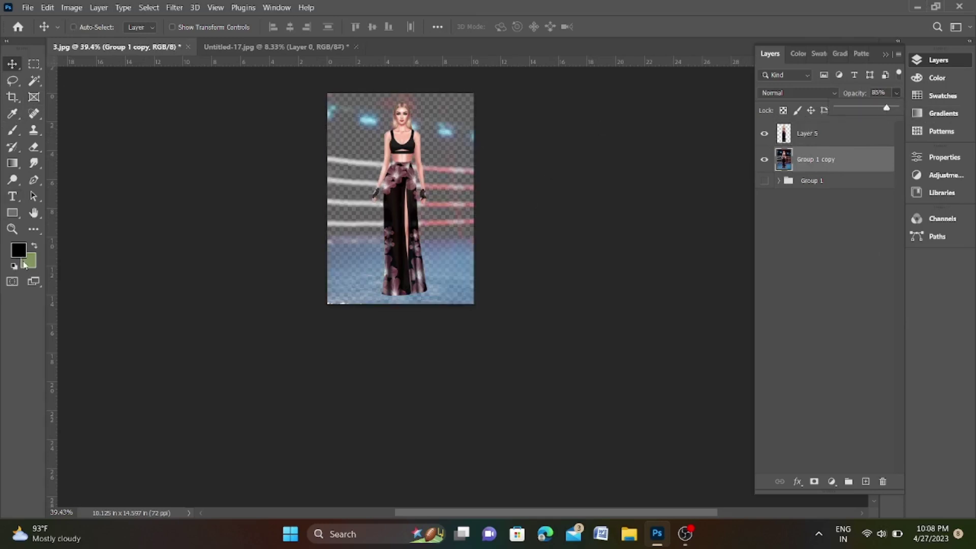
key("ctrl+BackSpace")
left_click_drag(888, 111, 899, 112)
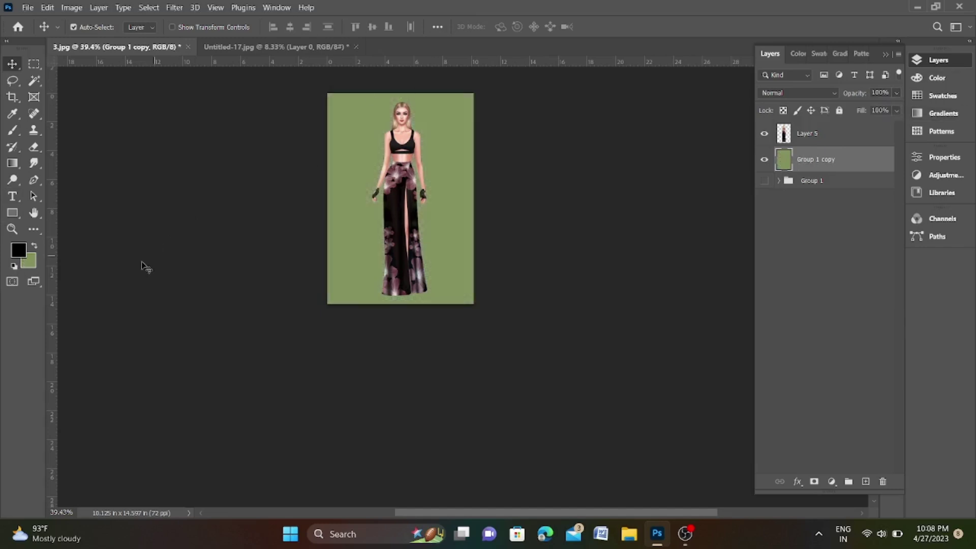
key("alt+BackSpace")
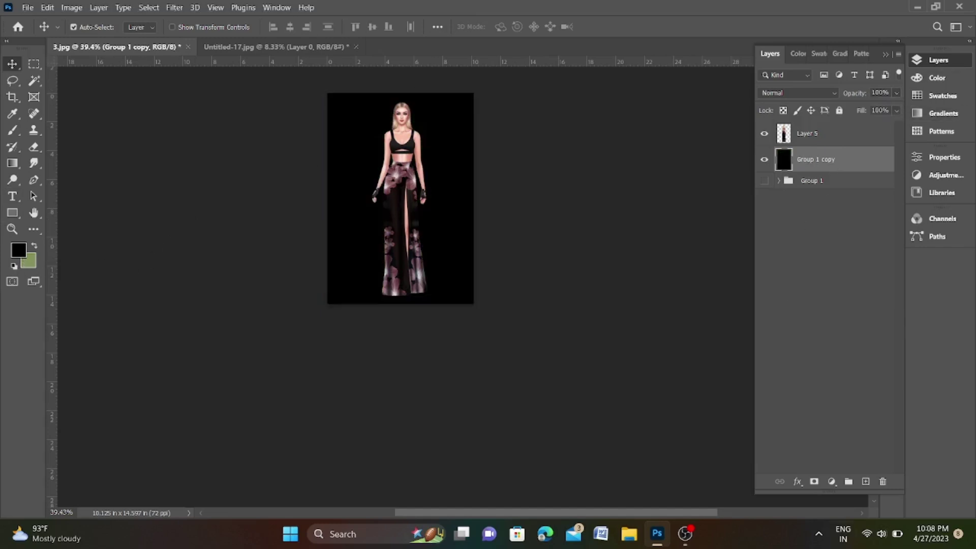
- Set the foreground to #ffffff and fill Group 1 copy solid white
left_click(18, 252)
type("ffffff")
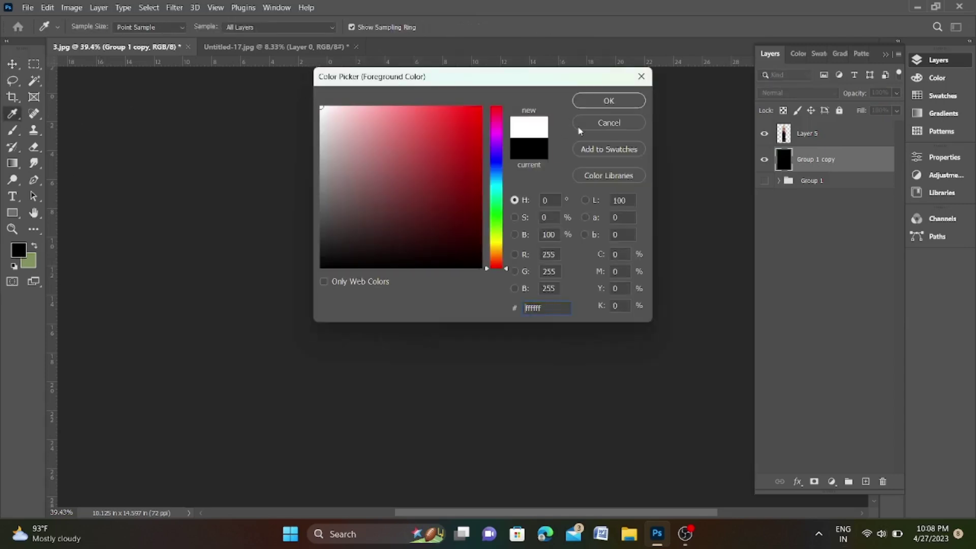
key("Return")
key("alt+BackSpace")
scroll(418, 110, "up", 3)
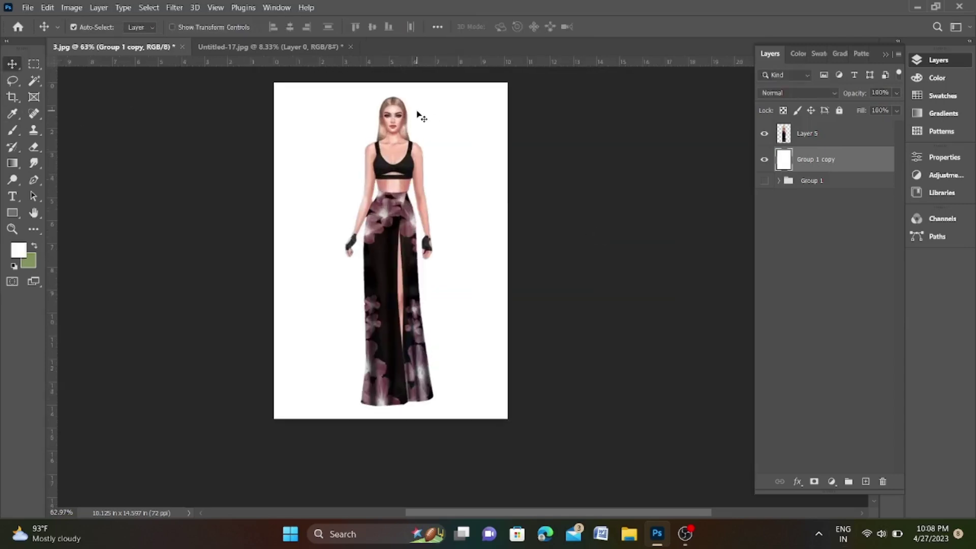
scroll(473, 153, "up", 3)
scroll(485, 152, "down", 2)
scroll(491, 307, "down", 1)
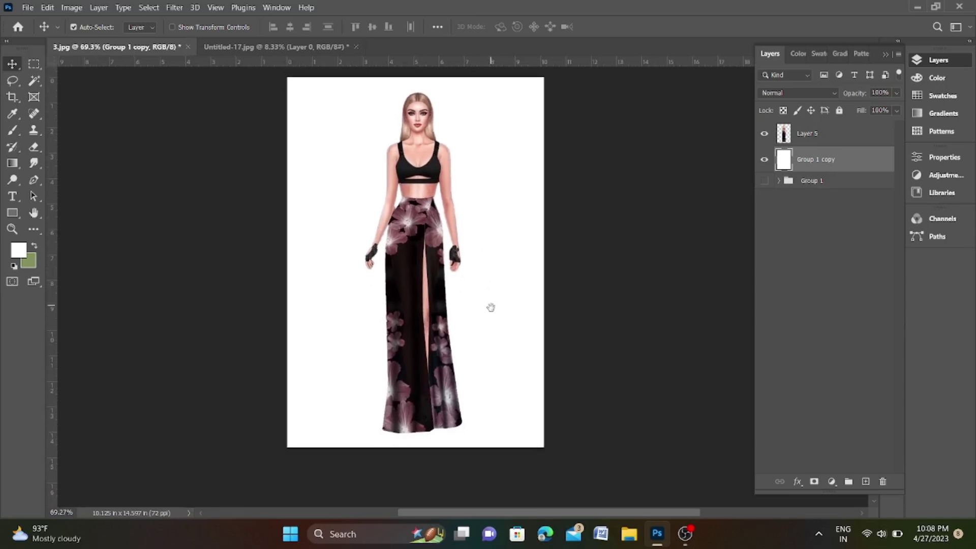
scroll(422, 242, "up", 2)
key("ctrl")
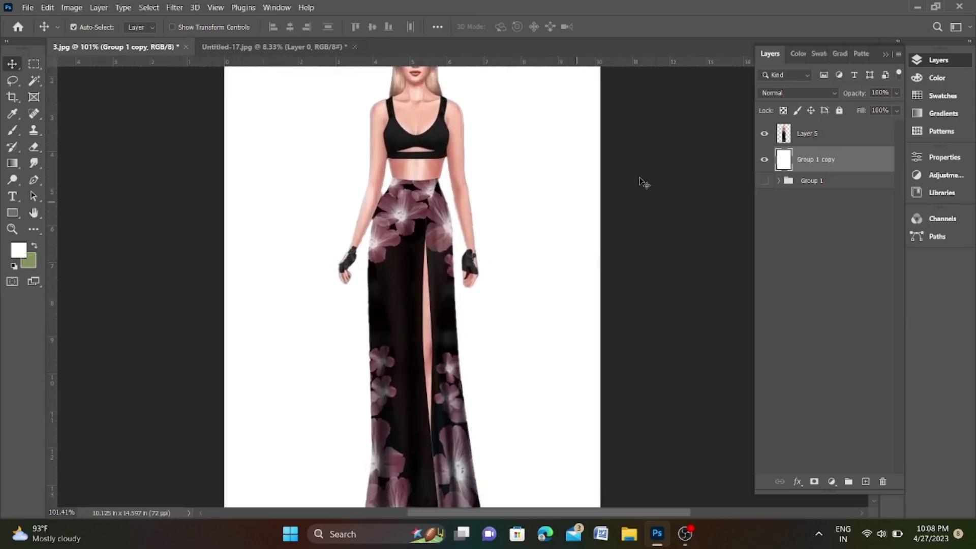
- Add a new layer above Group 1 copy and set the brush colour to dark red
left_click(865, 482)
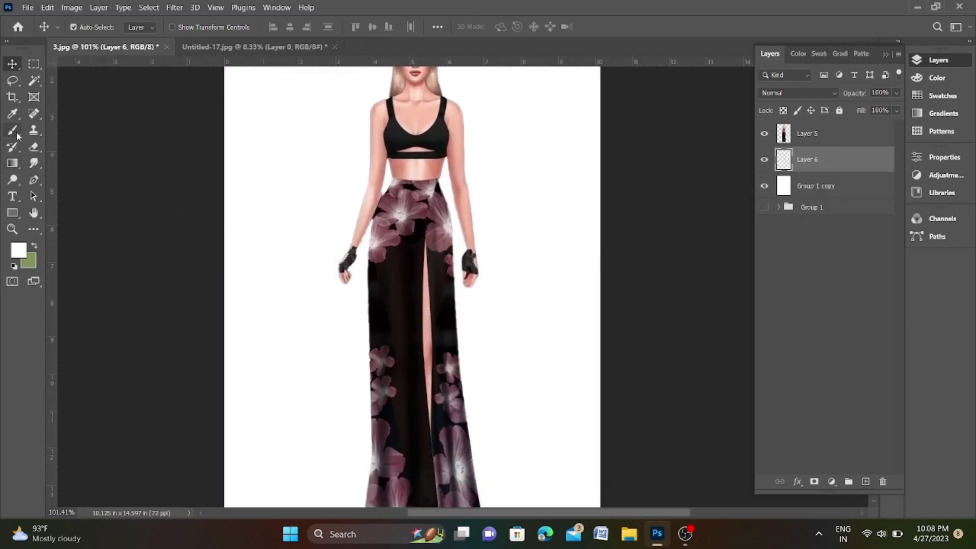
left_click(17, 133)
left_click(19, 251)
left_click(440, 213)
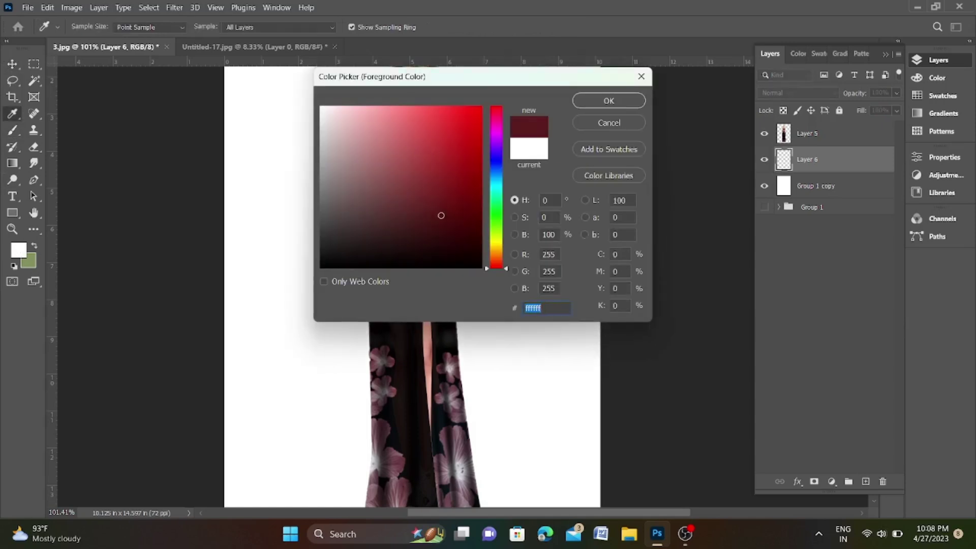
left_click(608, 98)
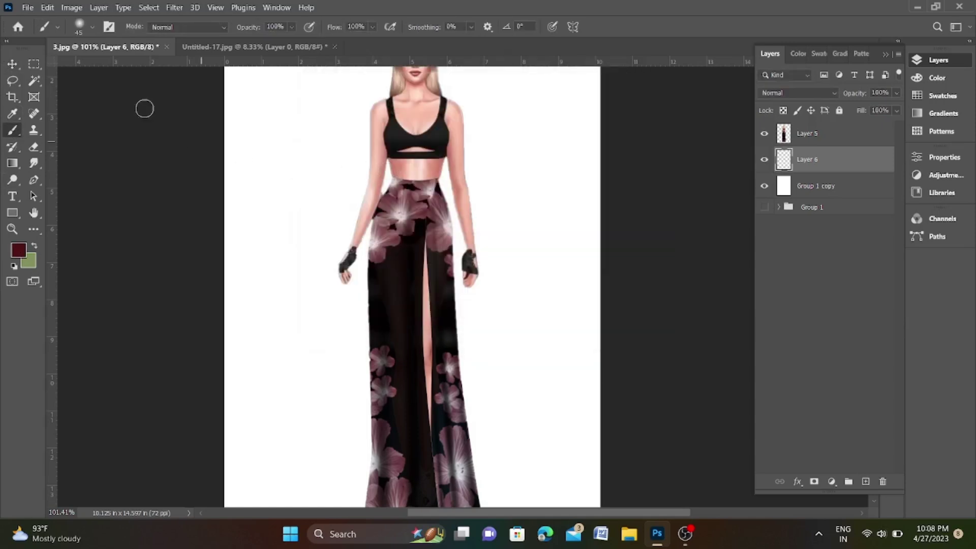
- Bring up the brush presets and zoom out to show the whole figure
left_click(92, 27)
scroll(87, 171, "down", 2)
key("ctrl+minus")
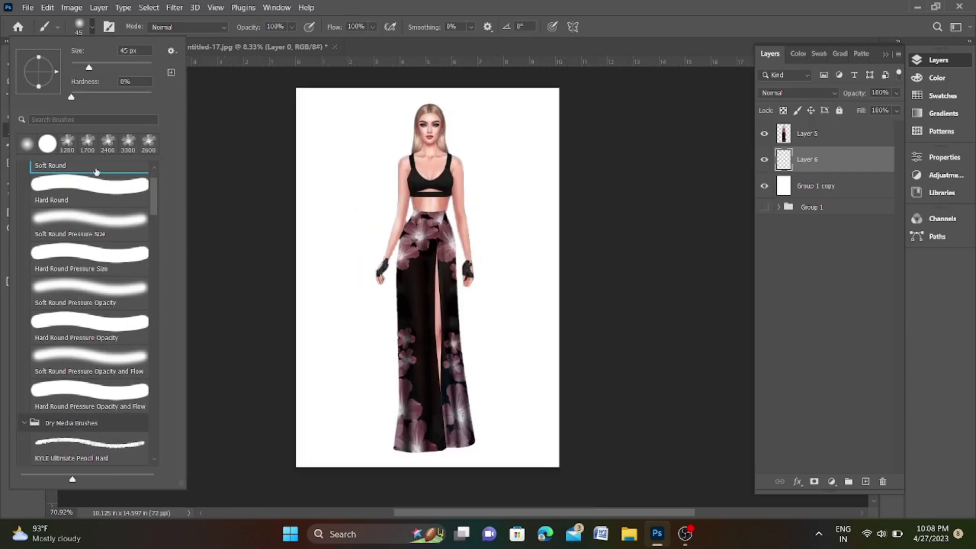
scroll(92, 244, "down", 2)
scroll(96, 322, "down", 2)
scroll(112, 214, "down", 2)
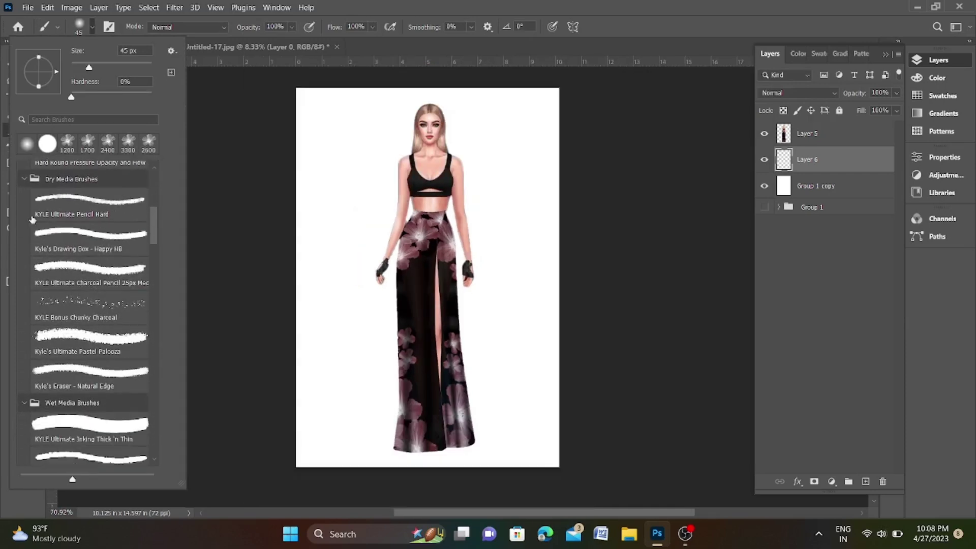
left_click(19, 178)
- Browse the brush folders and choose a Dried Blood Splatters watercolour brush
left_click(22, 403)
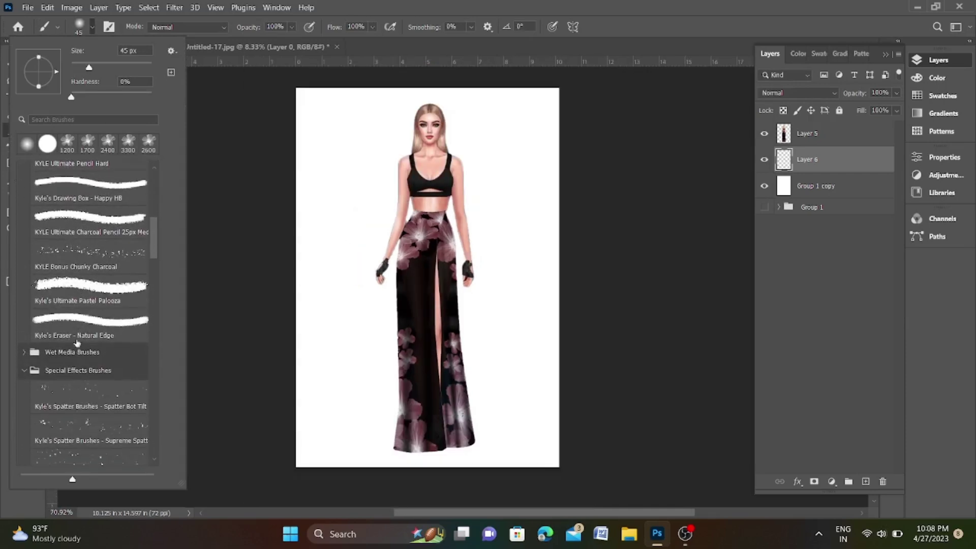
left_click(22, 370)
scroll(24, 355, "down", 2)
left_click(24, 320)
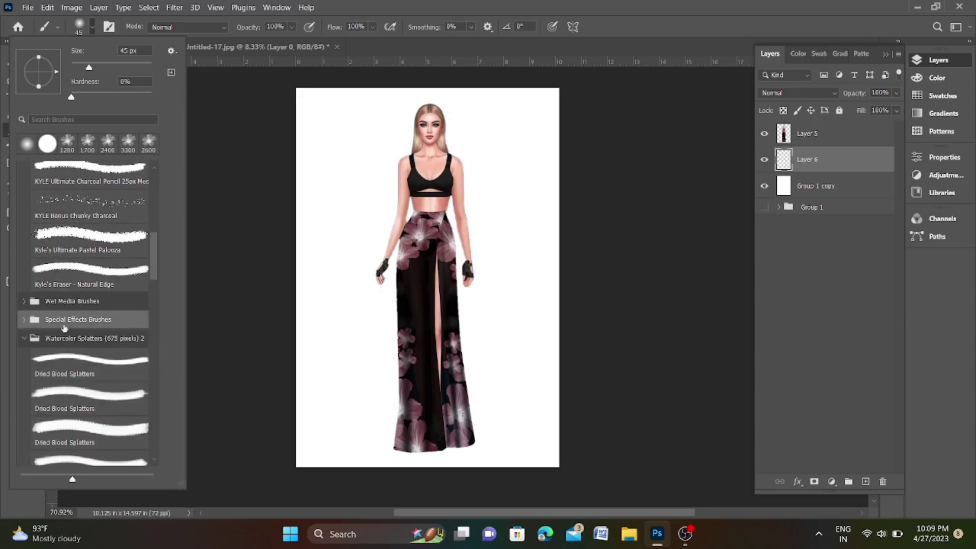
scroll(31, 325, "down", 1)
left_click(89, 311)
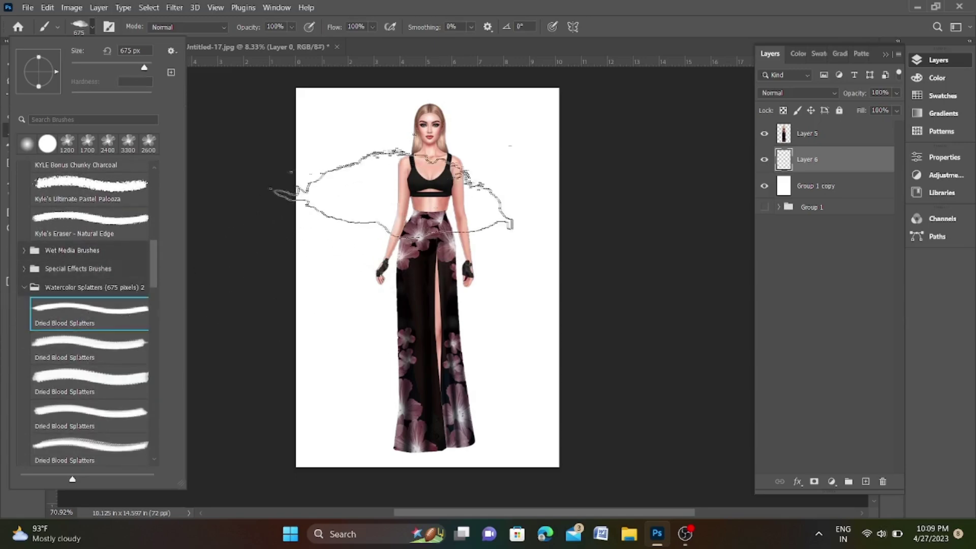
- Stamp a dark red splatter behind the model's upper body
left_click(427, 165)
key("ctrl+z")
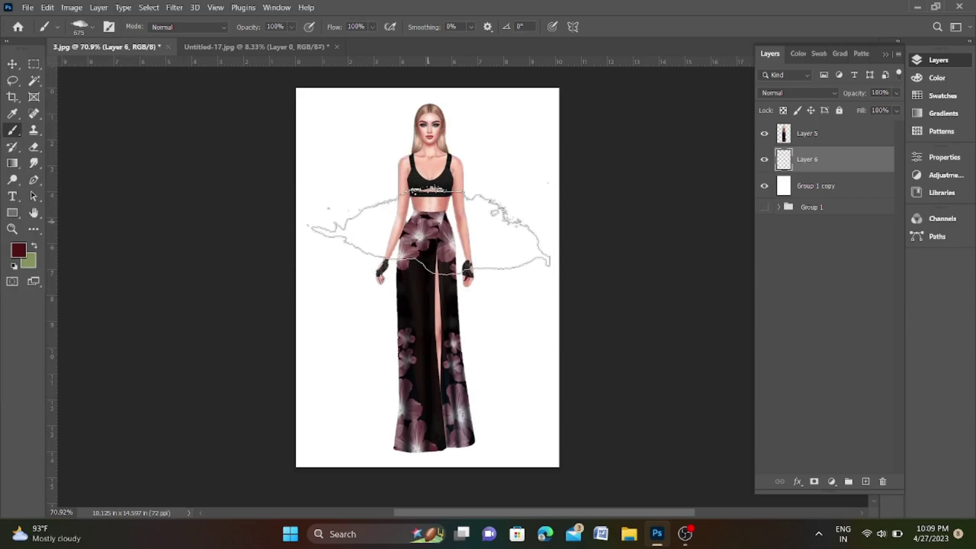
left_click(92, 27)
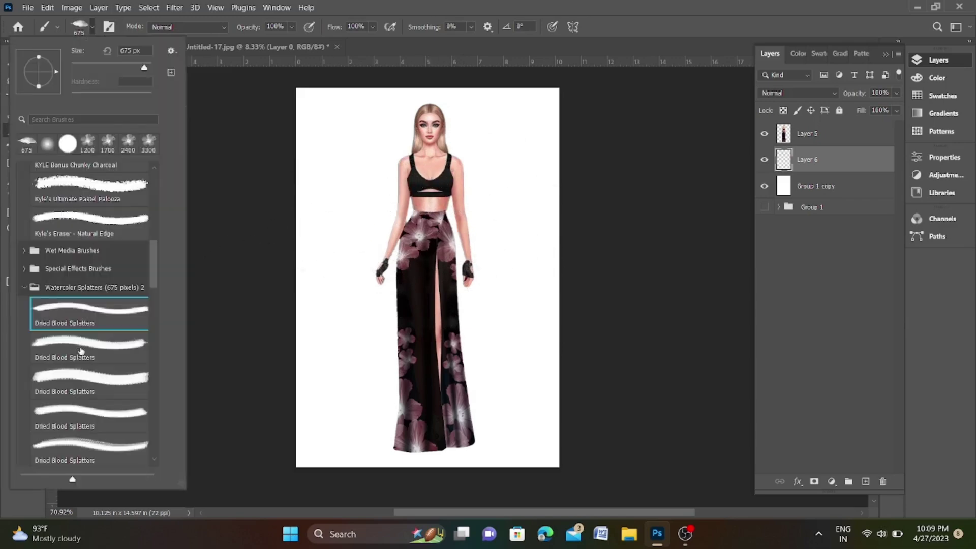
left_click(430, 171)
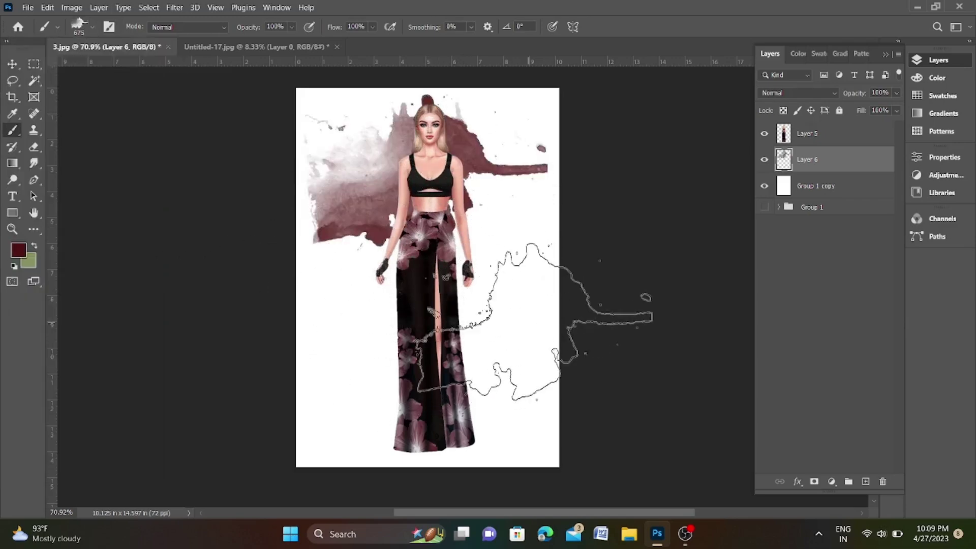
- Try a darker red splatter across the canvas, then undo it
left_click(18, 250)
left_click(456, 237)
left_click(604, 101)
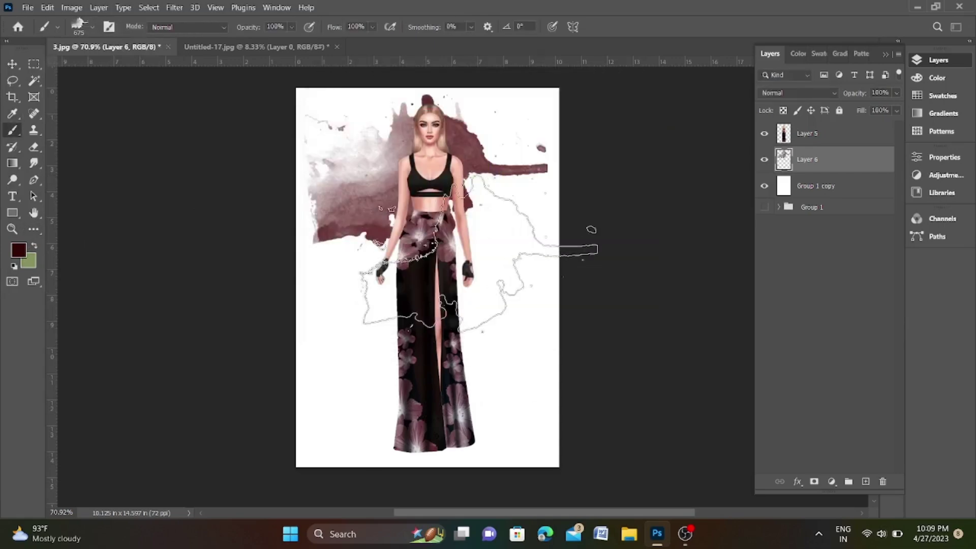
left_click(469, 275)
key("ctrl+z")
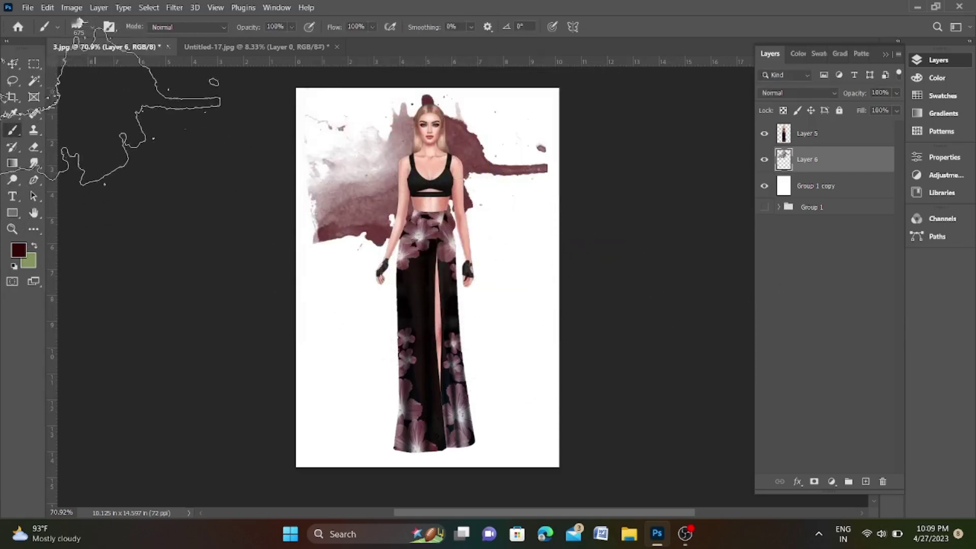
- Paint dark splatters around the figure with another Dried Blood Splatters brush
left_click(89, 27)
left_click(94, 371)
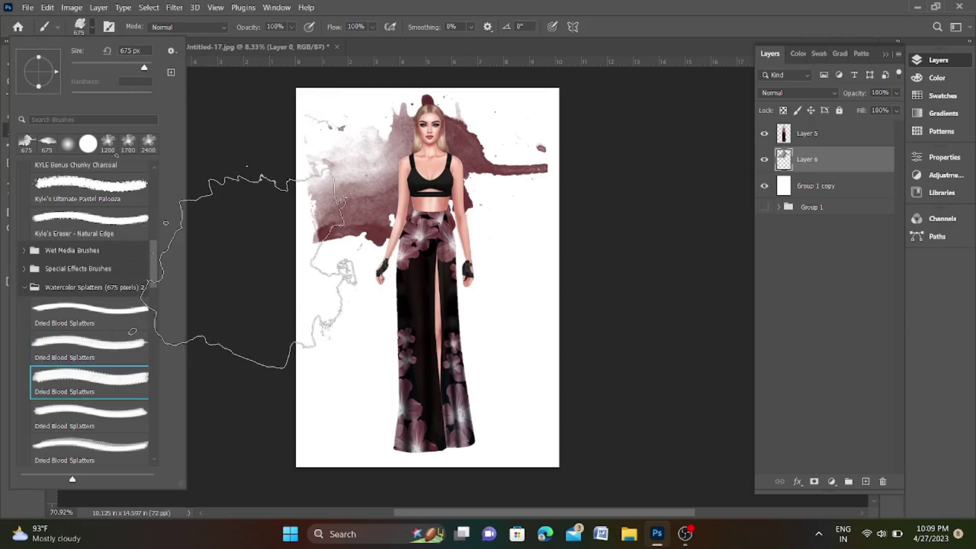
left_click(356, 255)
left_click(442, 264)
left_click(467, 427)
mouse_move(462, 427)
left_mouse_down()
mouse_move(632, 316)
mouse_move(351, 110)
mouse_move(315, 351)
mouse_move(473, 402)
mouse_move(448, 76)
mouse_move(468, 66)
mouse_move(620, 249)
mouse_move(417, 399)
left_mouse_up()
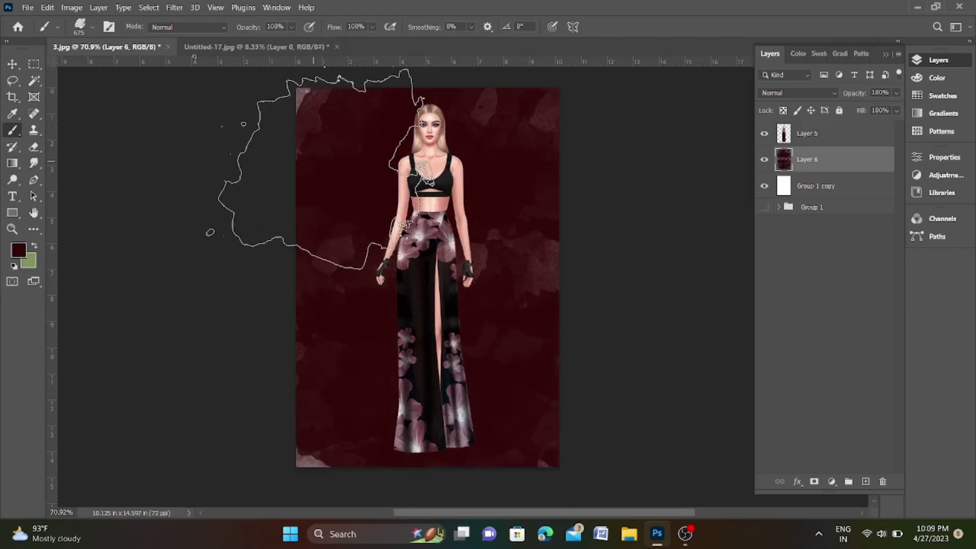
- Pan the view and pick another Dried Blood Splatters brush from the presets
scroll(585, 407, "down", 3)
scroll(676, 402, "down", 3)
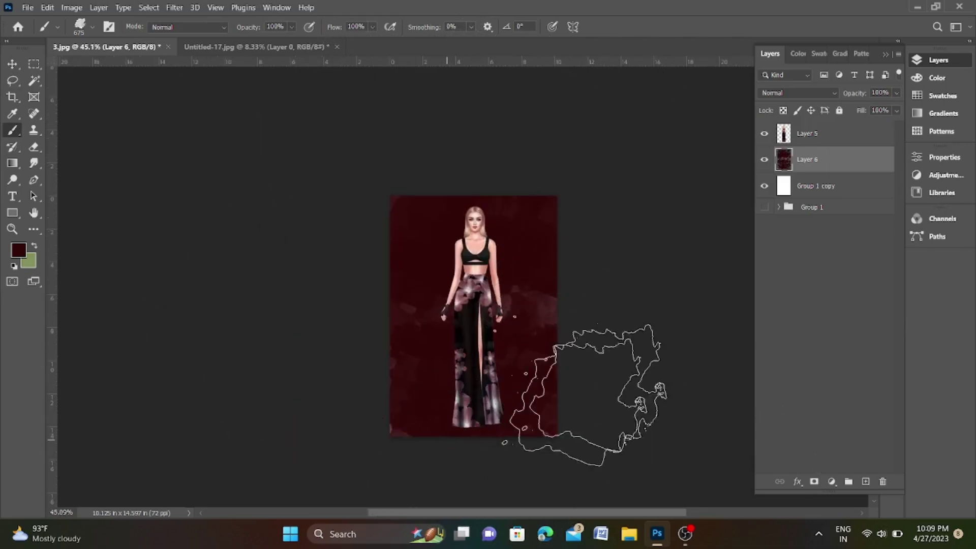
scroll(653, 401, "down", 2)
scroll(661, 401, "up", 5)
left_click_drag(619, 355, 610, 282)
scroll(609, 325, "down", 1)
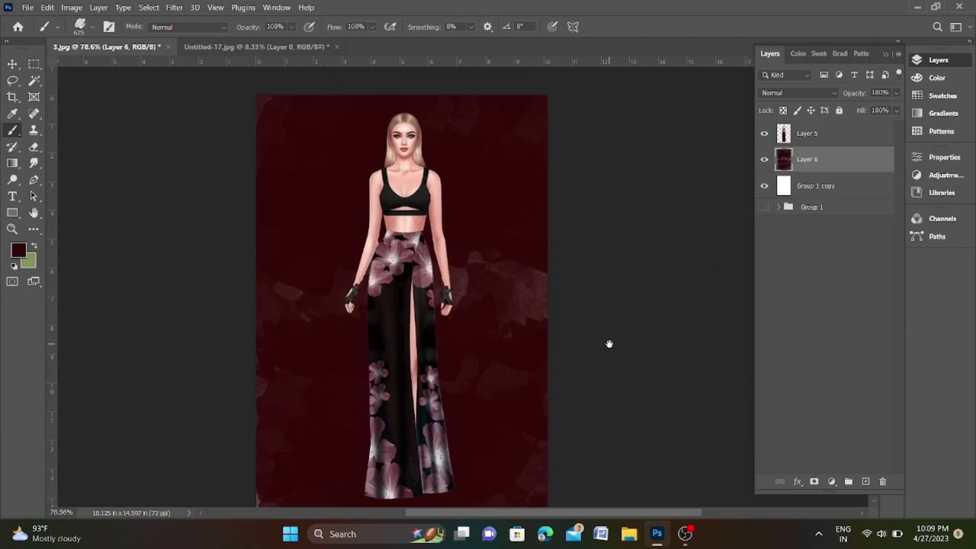
scroll(645, 274, "down", 2)
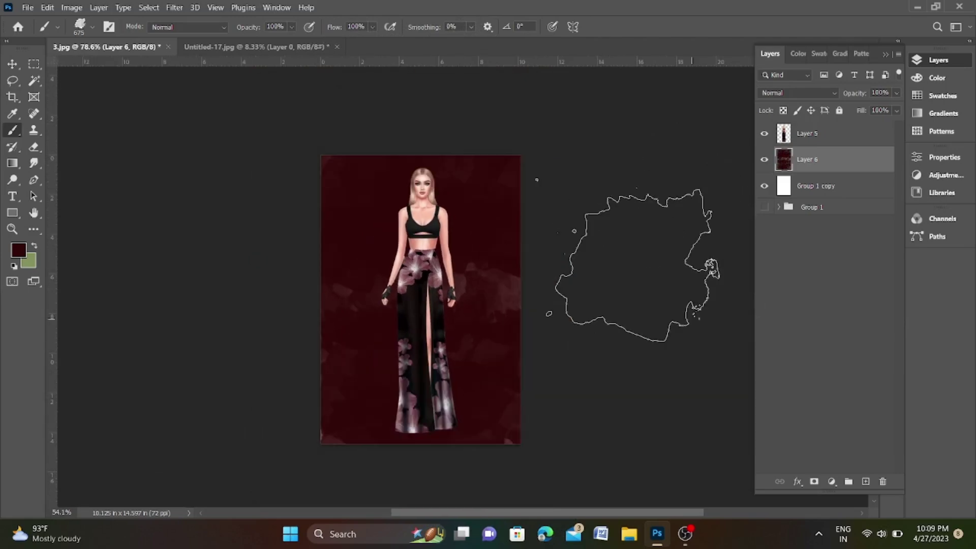
left_click(93, 28)
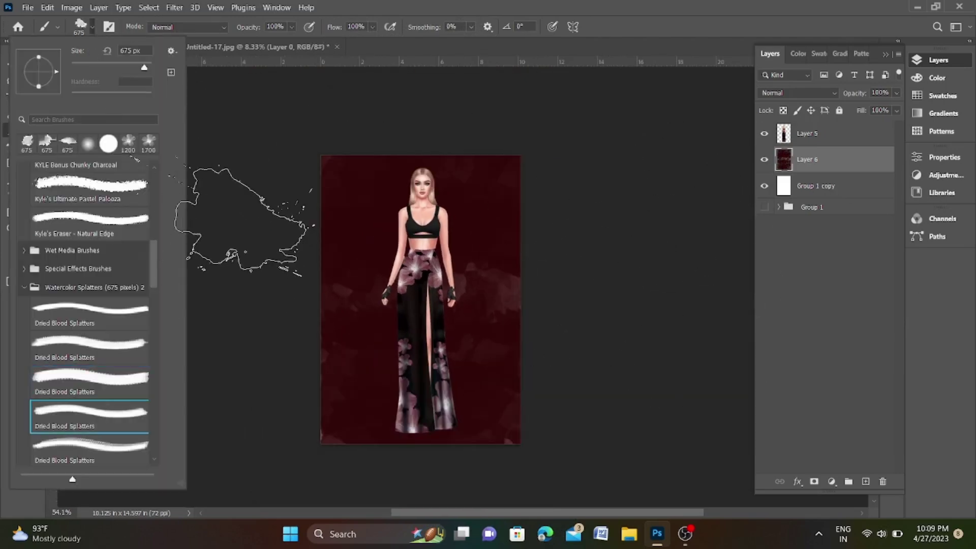
left_click(244, 228)
- Set the colour to white (ffffff), test two white splatters on a new layer, then undo them
left_click(19, 250)
type("ffffff")
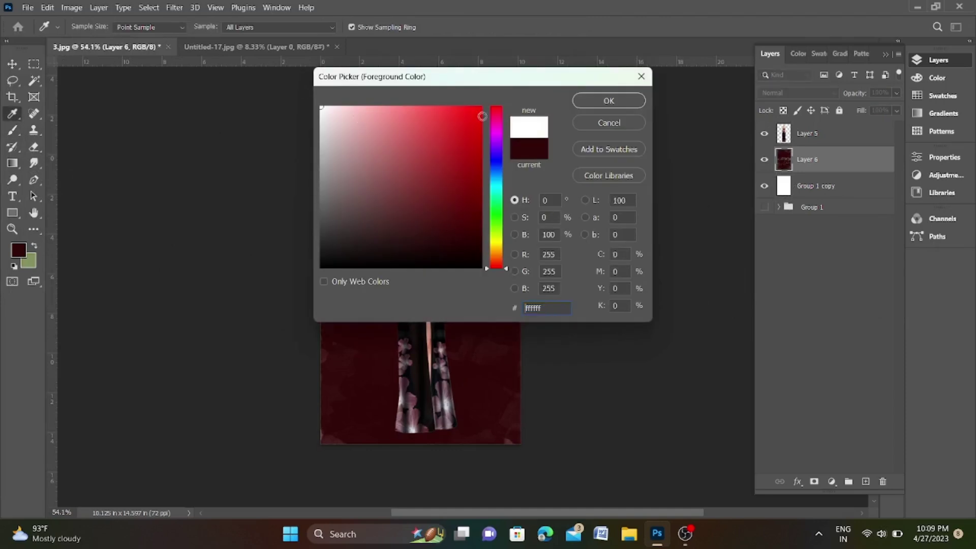
key("Return")
left_click(866, 481)
left_click(393, 203)
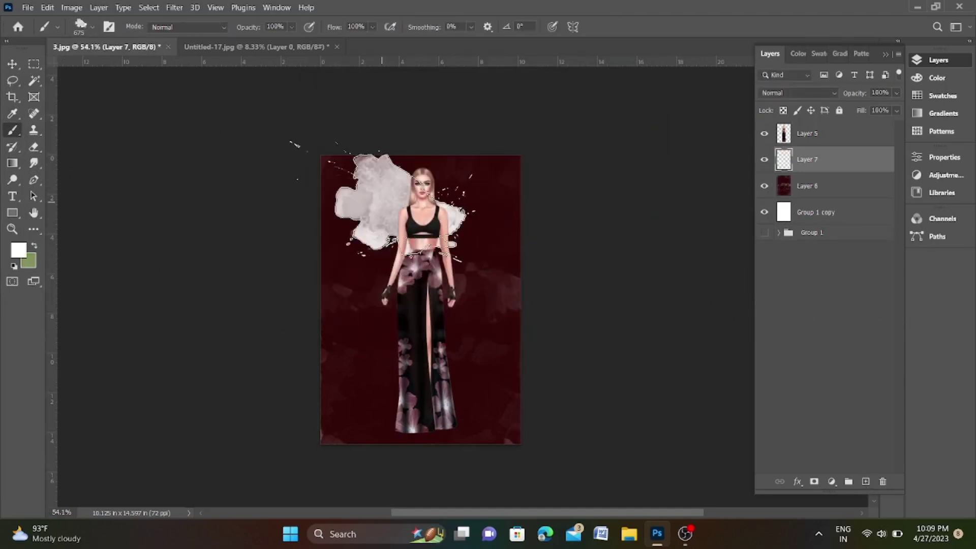
left_click(445, 299)
key("ctrl+z")
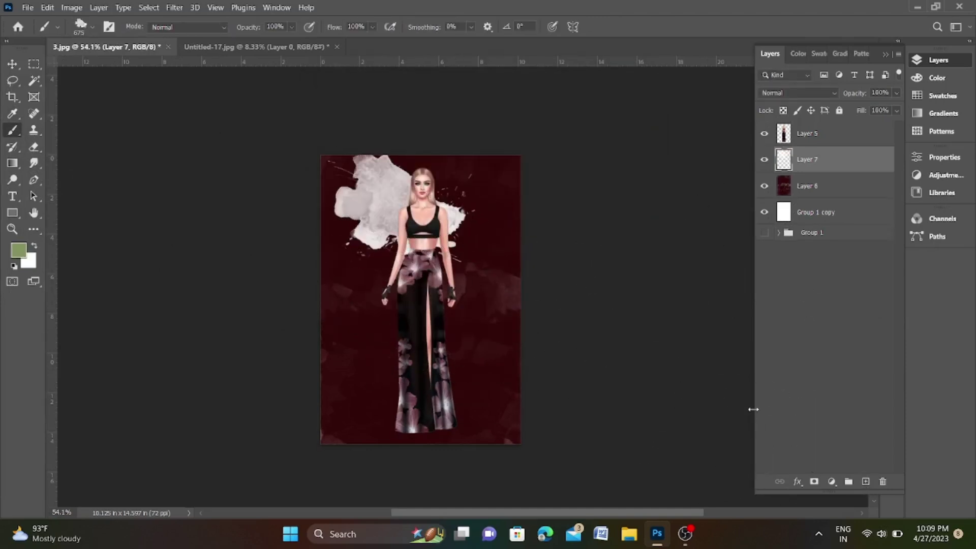
key("ctrl+z")
- Switch to a bright yellow-green colour and test a splatter behind the model
key("x")
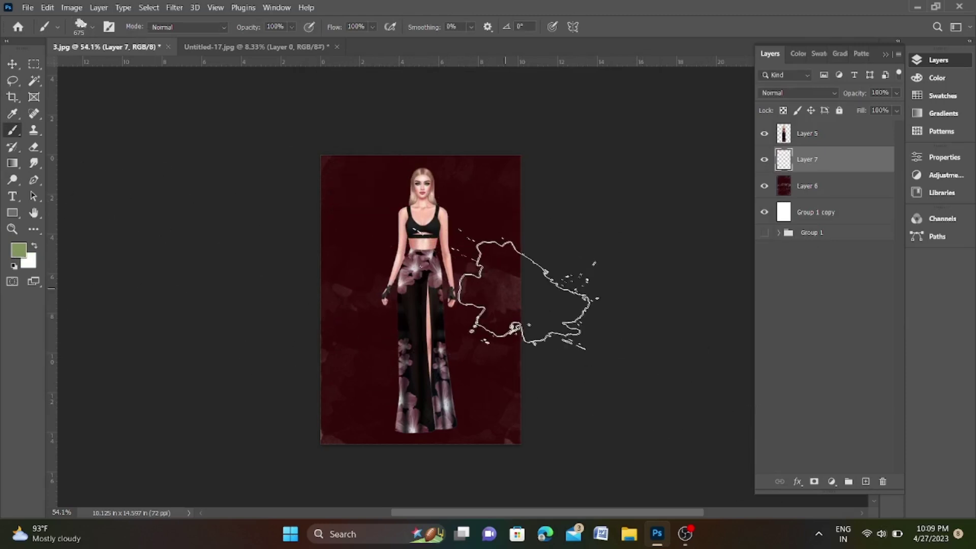
left_click(19, 249)
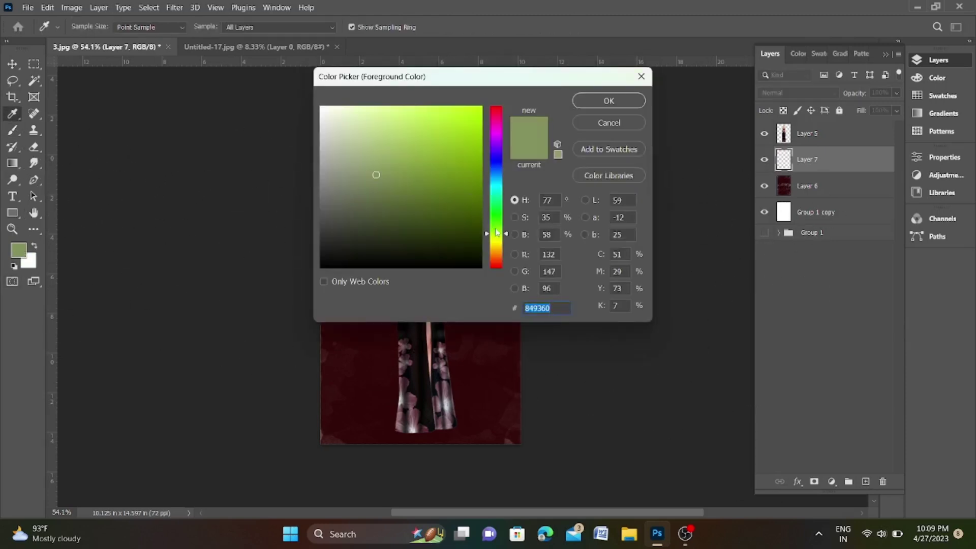
left_click(461, 116)
left_click(609, 101)
left_click(427, 249)
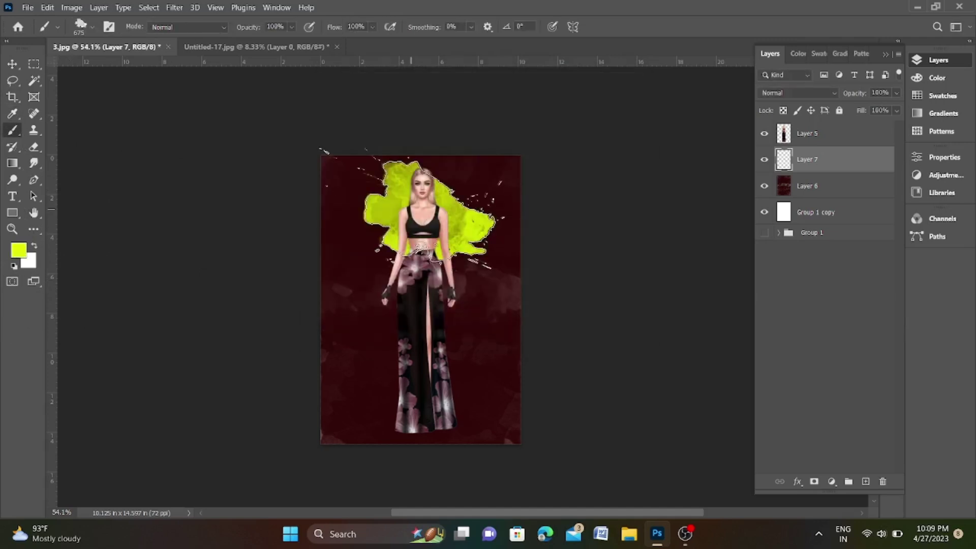
key("ctrl+z")
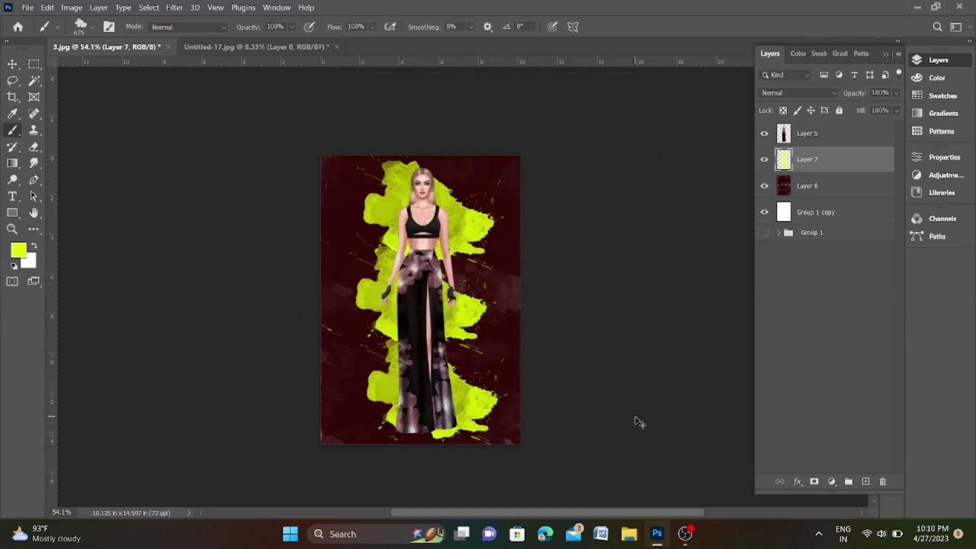
key("ctrl+z")
- Enlarge the brush to 2100 px and cover most of the canvas with one yellow-green splatter
key("ctrl+z")
key("bracketright")
key("bracketright")
key("bracketright")
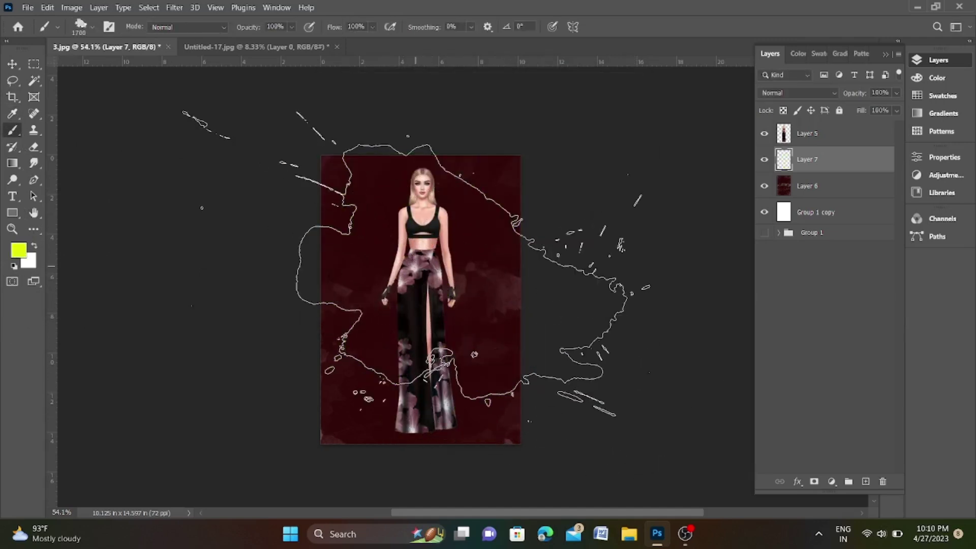
left_click(533, 304)
key("ctrl+z")
left_click(447, 254)
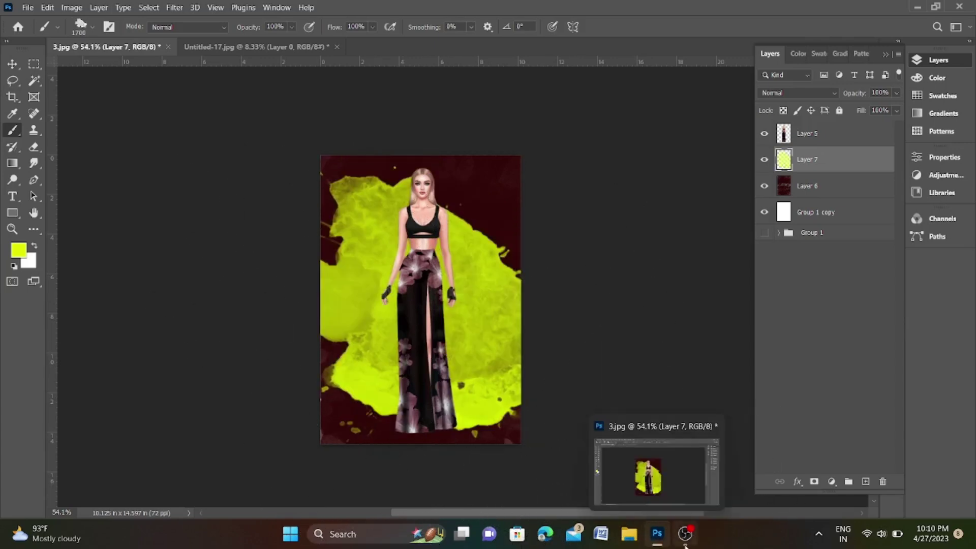
left_click(451, 231)
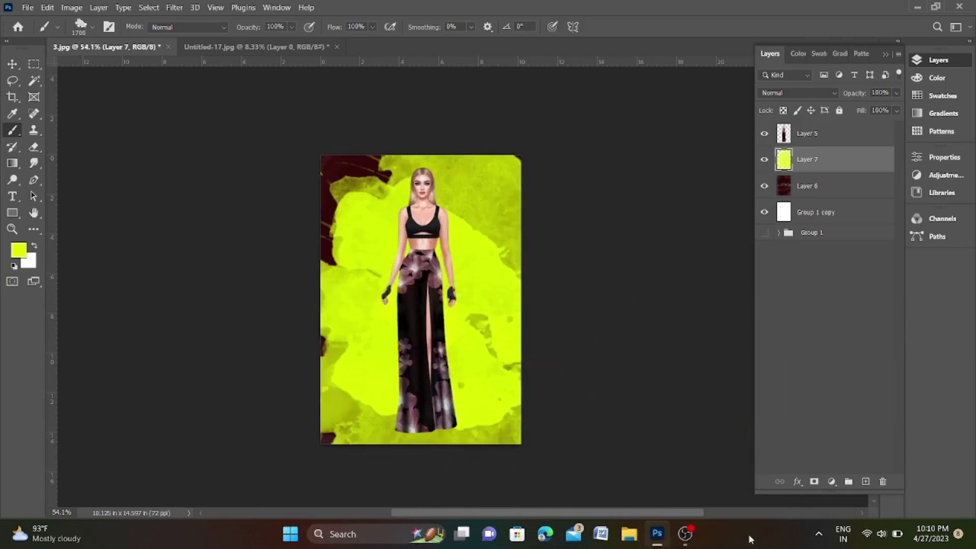
key("ctrl+z")
key("ctrl+z")
key("bracketright")
key("bracketright")
key("bracketright")
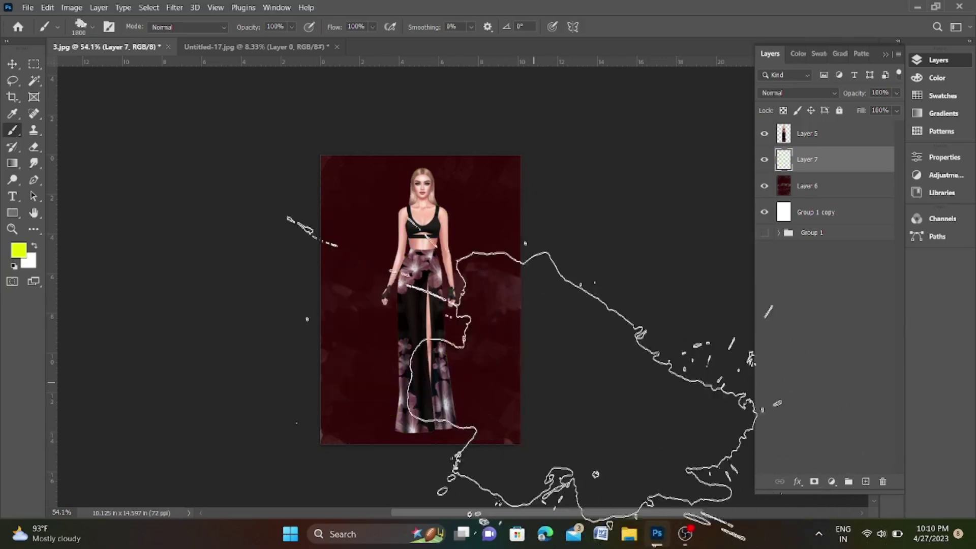
left_click(424, 287)
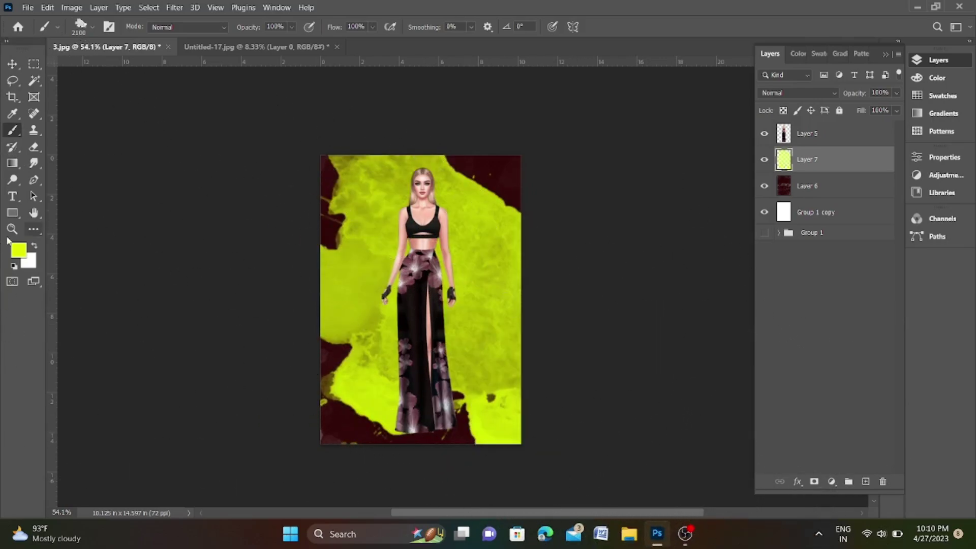
- Try white (ffffff) strokes with the last Dried Blood Splatters brush, then enlarge it to 1300 px
left_click(24, 252)
type("ffffff")
left_click(602, 99)
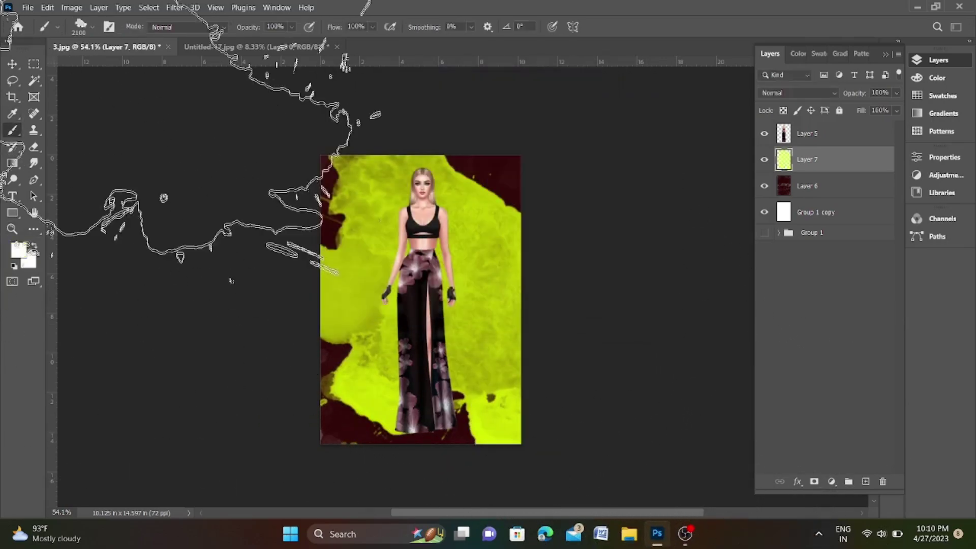
left_click(92, 27)
left_click(109, 452)
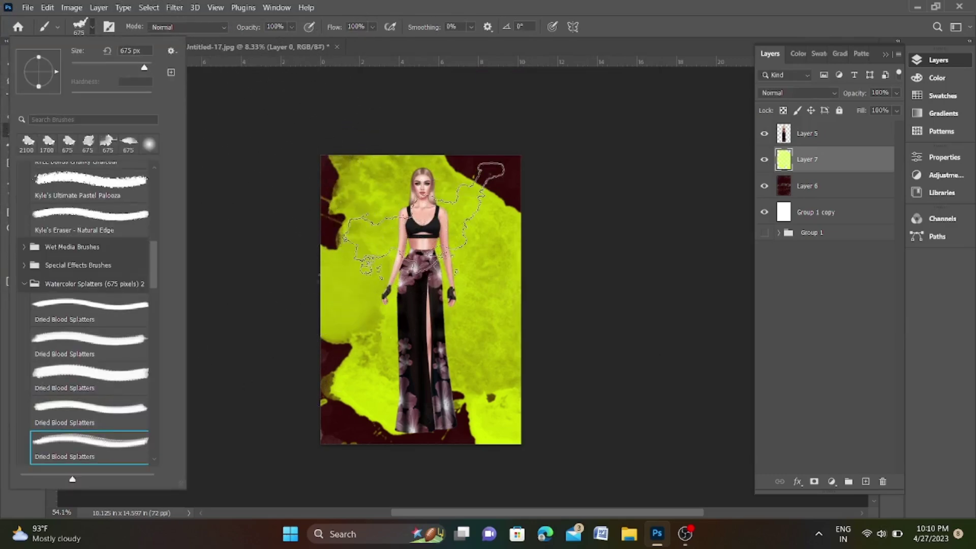
mouse_move(490, 185)
left_mouse_down()
mouse_move(370, 337)
mouse_move(478, 401)
left_mouse_up()
key("ctrl+z")
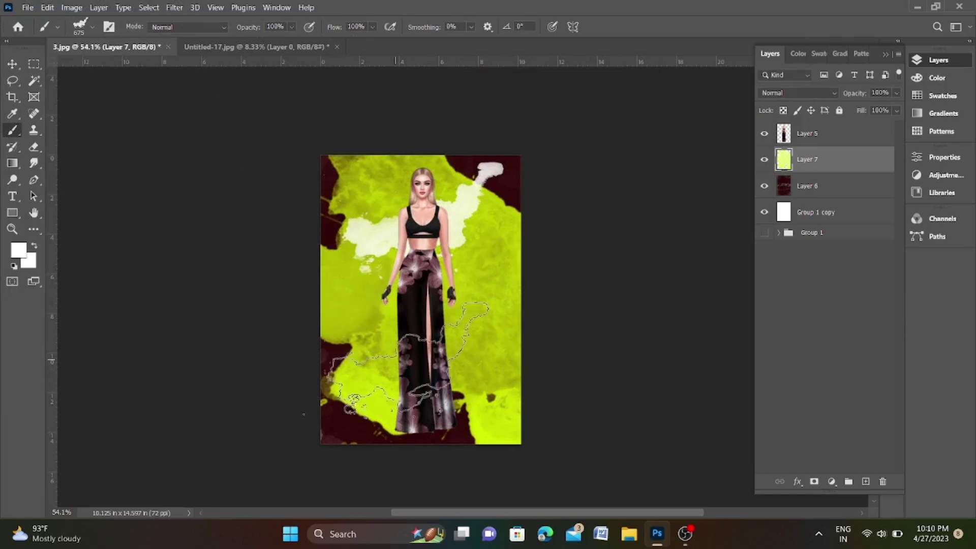
key("ctrl+z")
key("bracketright")
key("bracketright")
key("bracketright")
- Add a new layer and stamp a large white splatter with a 1700 px brush
left_click(865, 481)
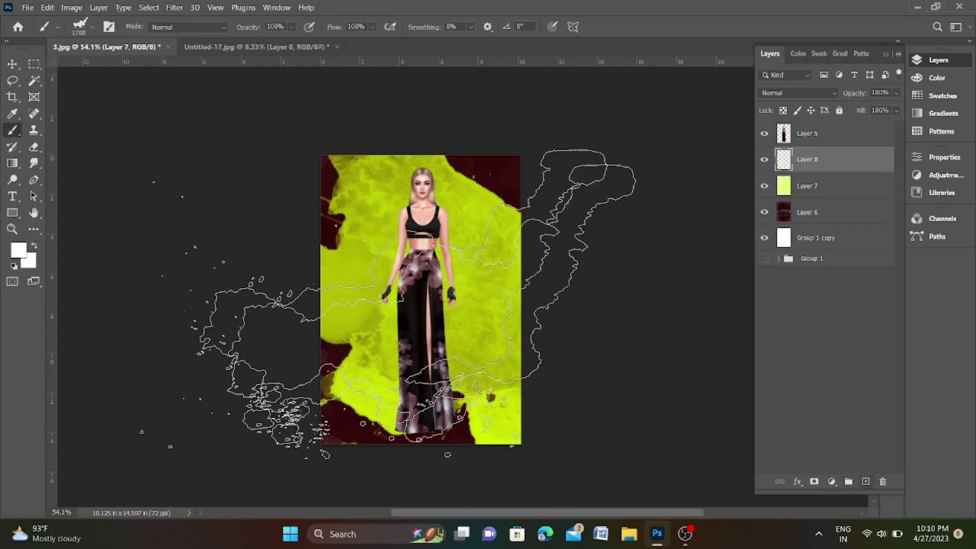
key("bracketright")
key("bracketright")
key("bracketright")
left_click(336, 307)
- Rotate the white splatter about thirty degrees, then delete the white and yellow-green splatter layers
key("ctrl+t")
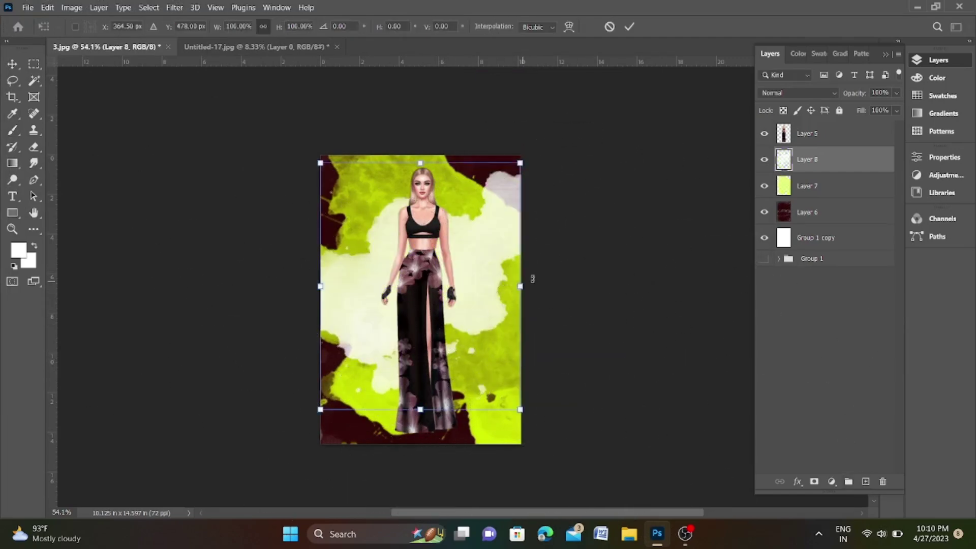
left_click_drag(531, 279, 525, 220)
left_click_drag(486, 265, 488, 285)
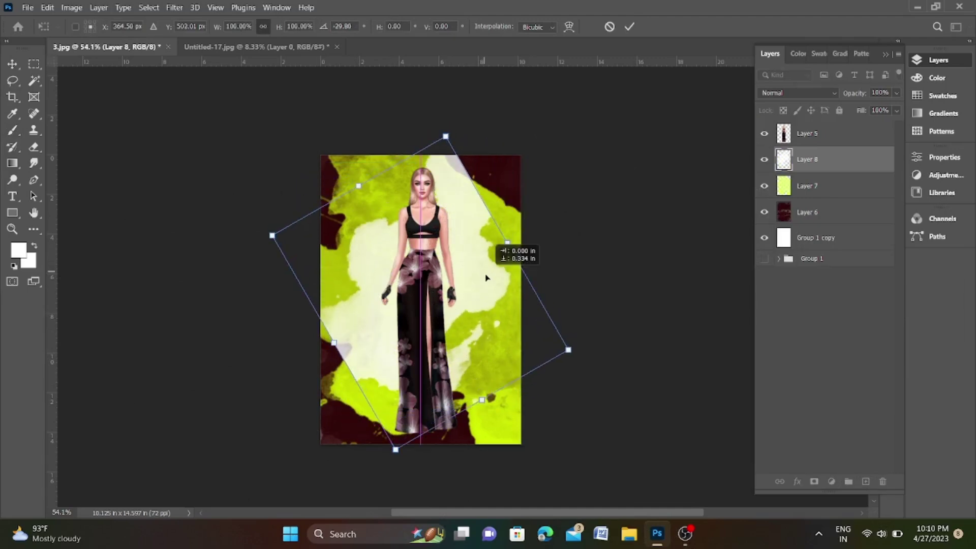
key("Return")
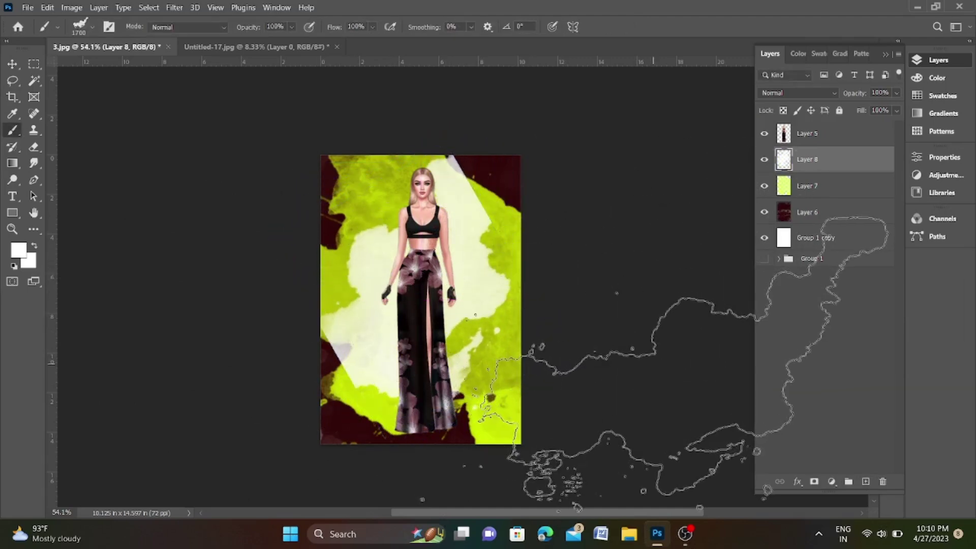
left_click(364, 253)
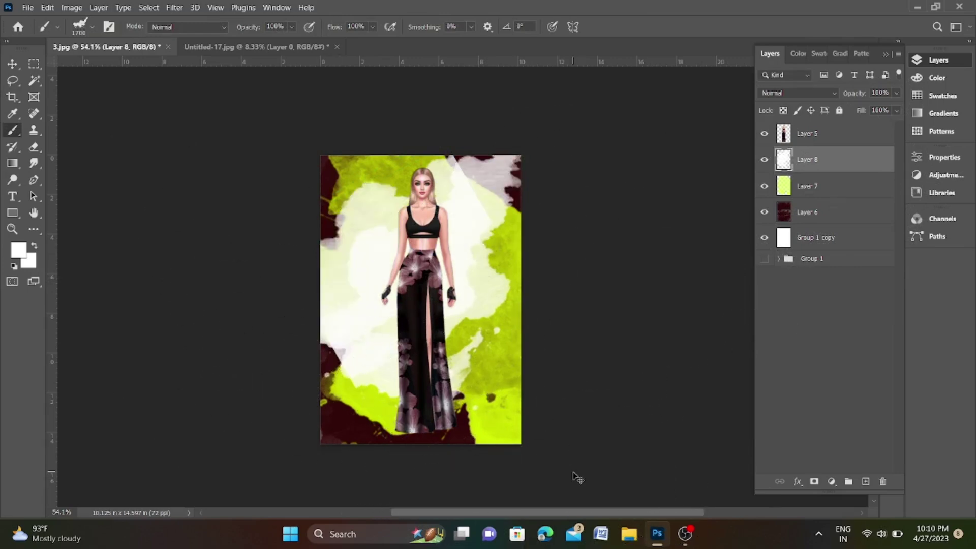
key("Delete")
key("Delete")
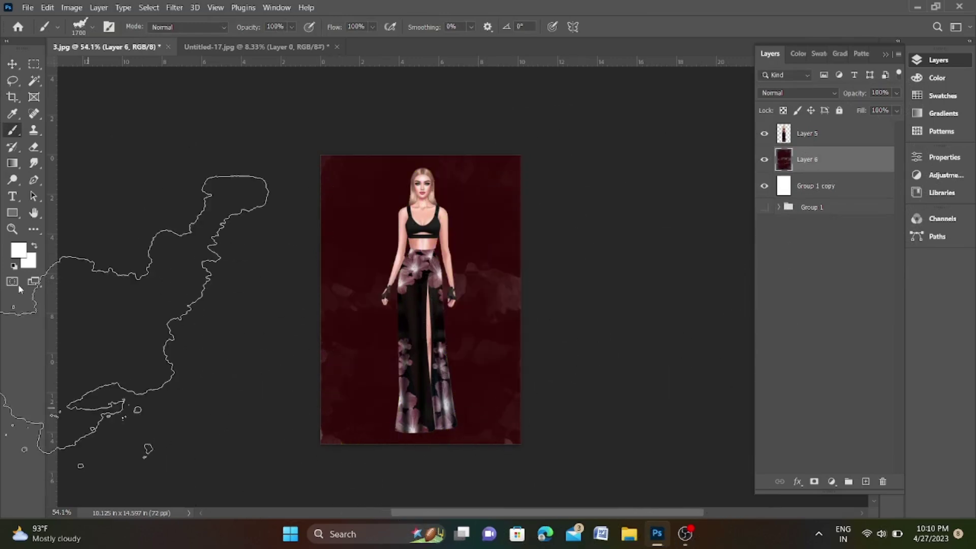
- Set the foreground colour to a very dark maroon
key("v")
left_click(22, 257)
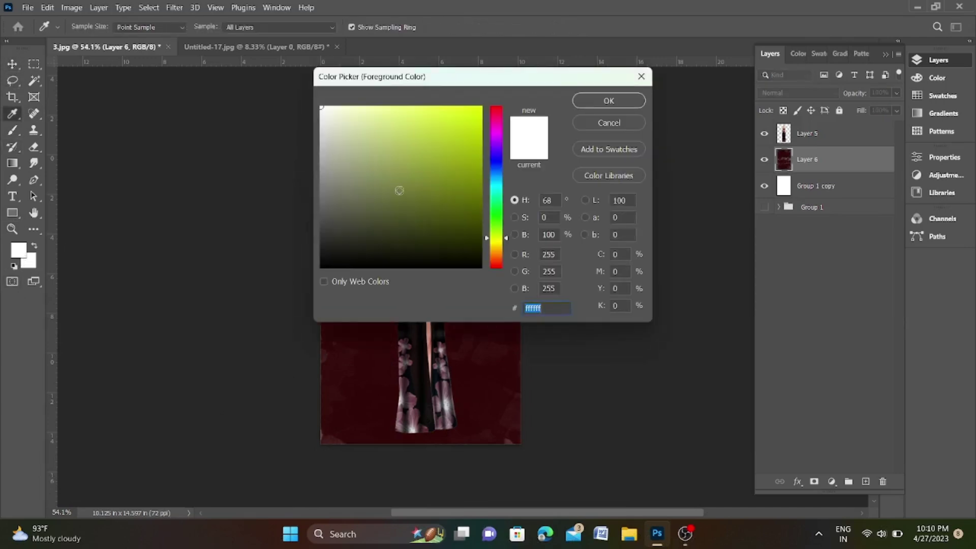
left_click(498, 118)
left_click(386, 132)
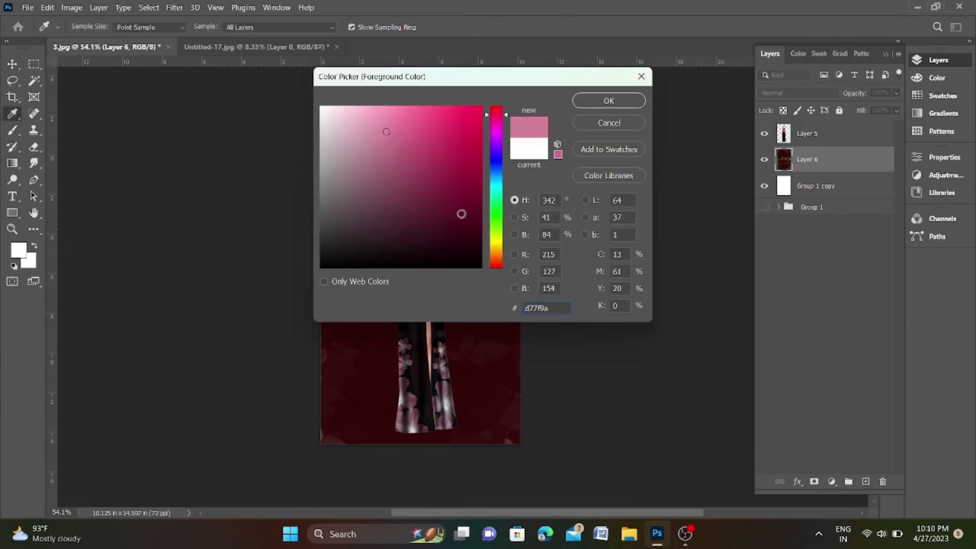
left_click(466, 249)
left_click(611, 101)
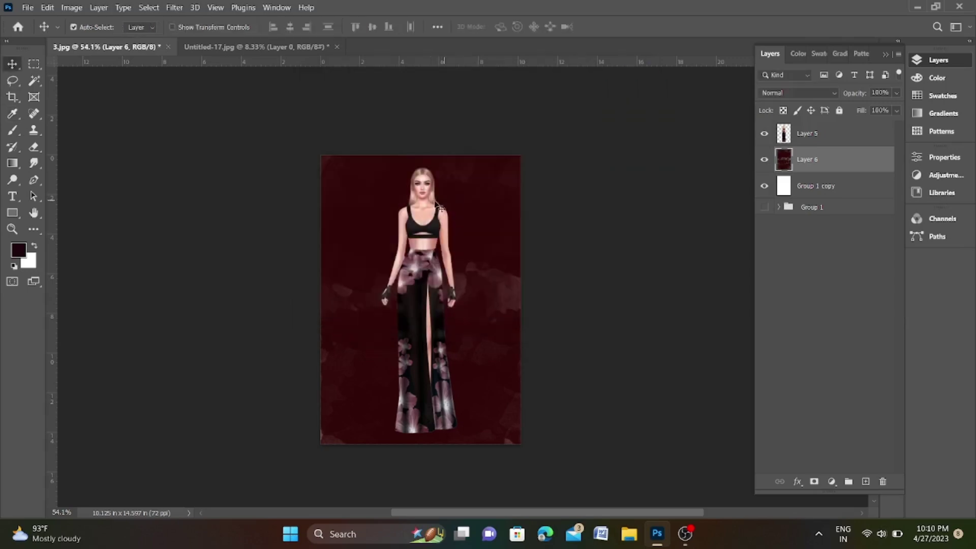
- Paint soft dark maroon patches over the background with the splatter brush
left_click(16, 132)
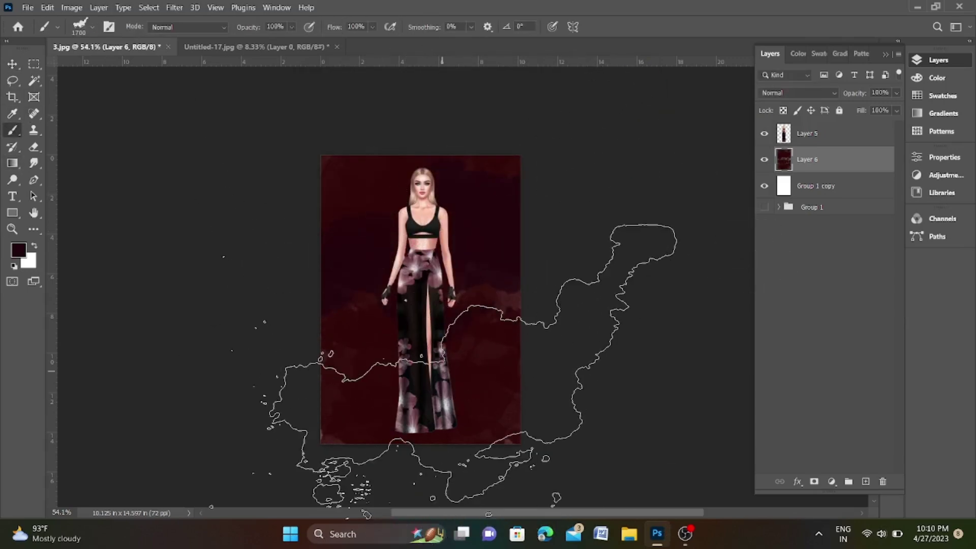
left_click(19, 250)
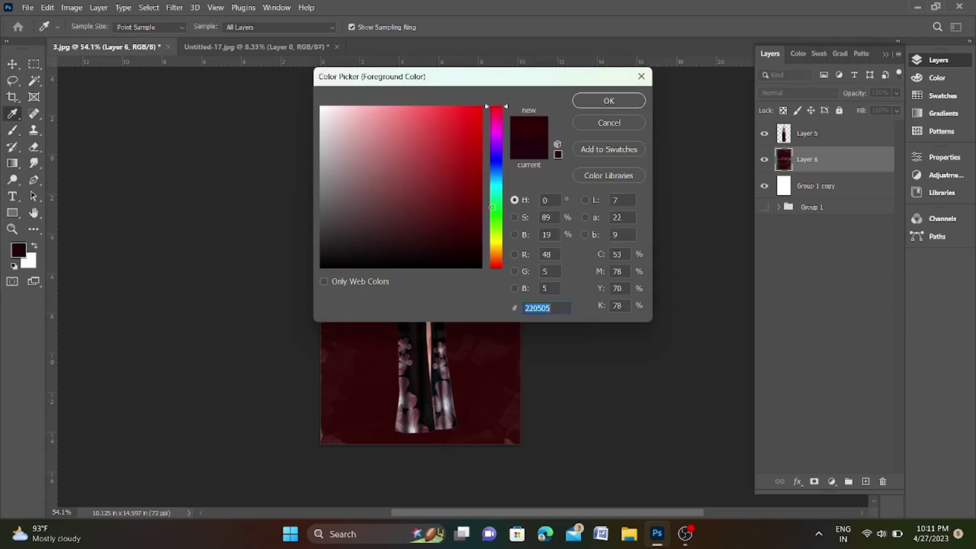
key("Return")
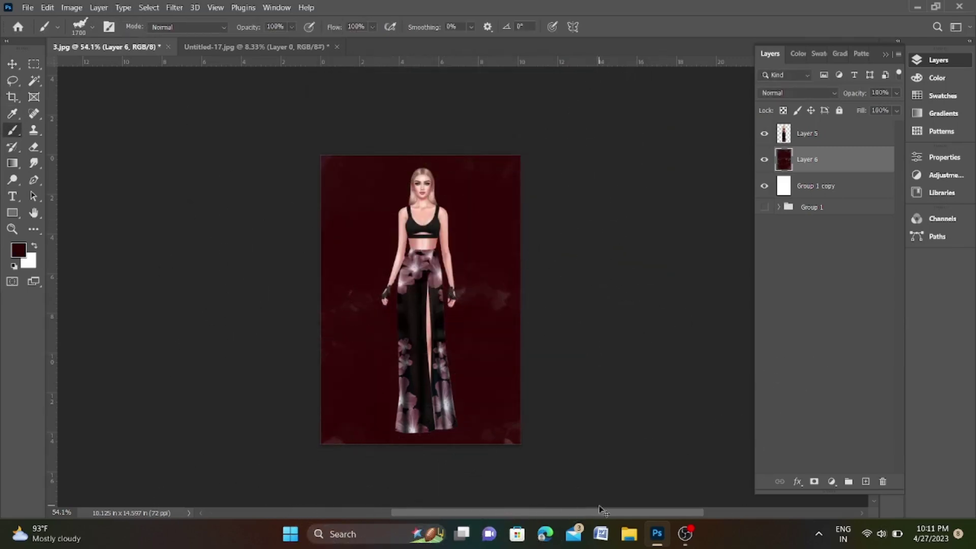
left_click(600, 506)
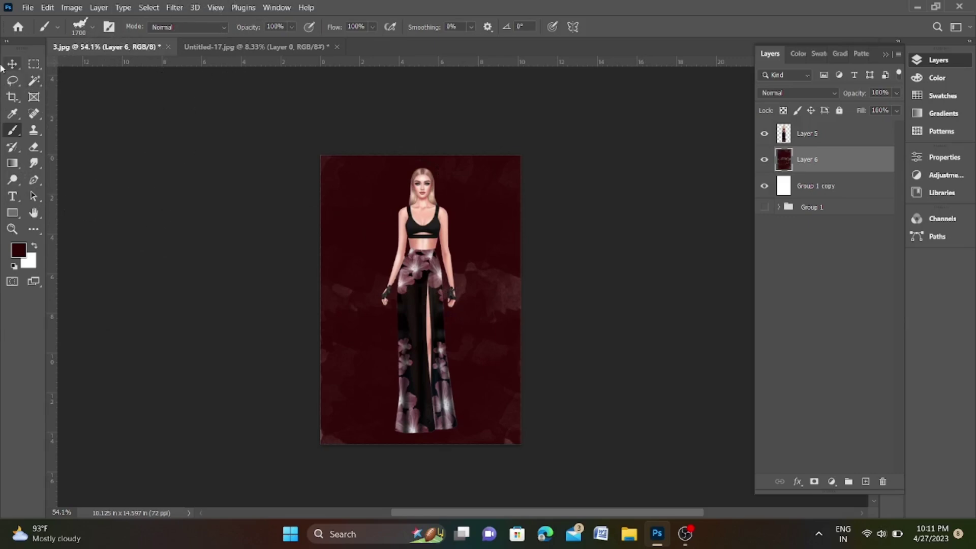
left_click(34, 246)
- Brush white cloud texture across the background
mouse_move(559, 243)
left_mouse_down()
mouse_move(501, 316)
mouse_move(544, 447)
left_mouse_up()
left_click(12, 63)
scroll(543, 356, "up", 2)
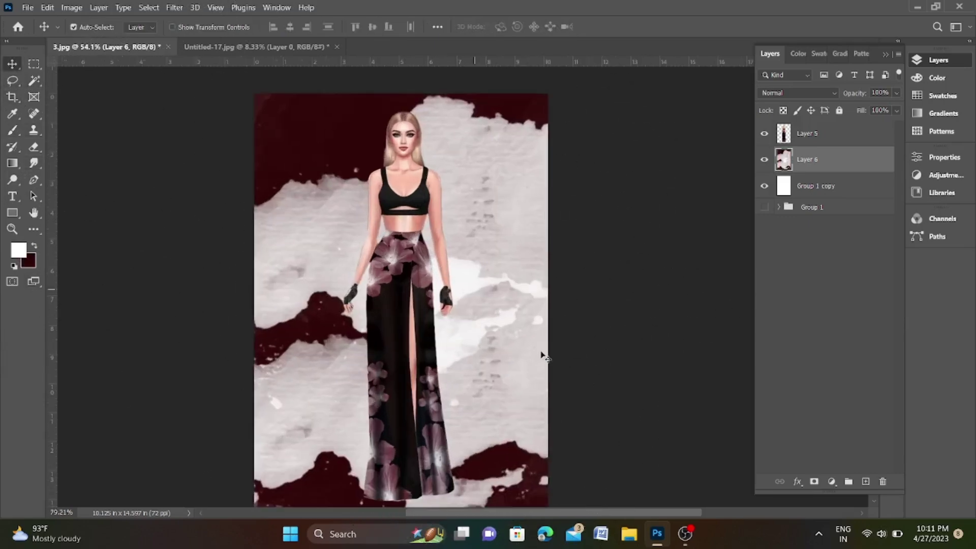
scroll(486, 192, "down", 2)
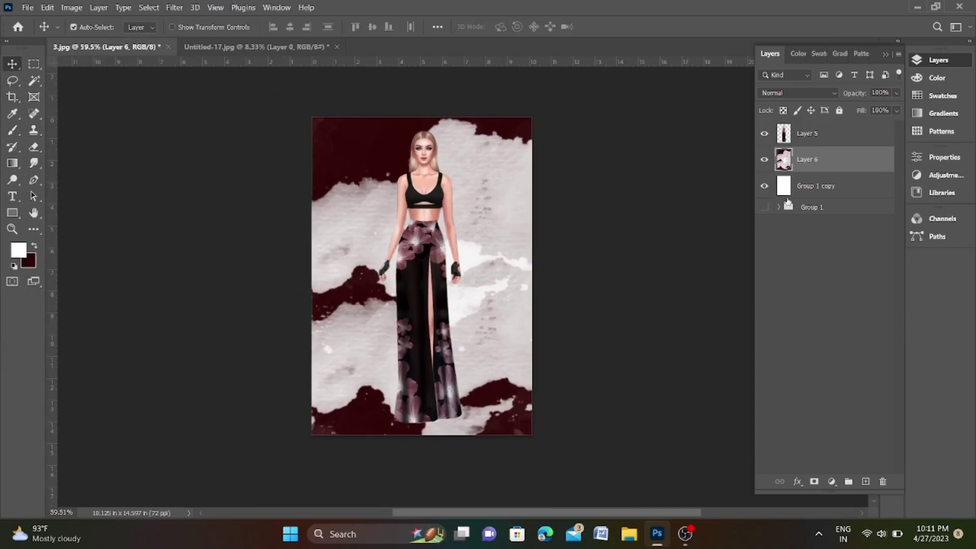
- Hide the cloud and boxing-ring backdrop layers and add a new empty layer
left_click(763, 186)
left_click(764, 207)
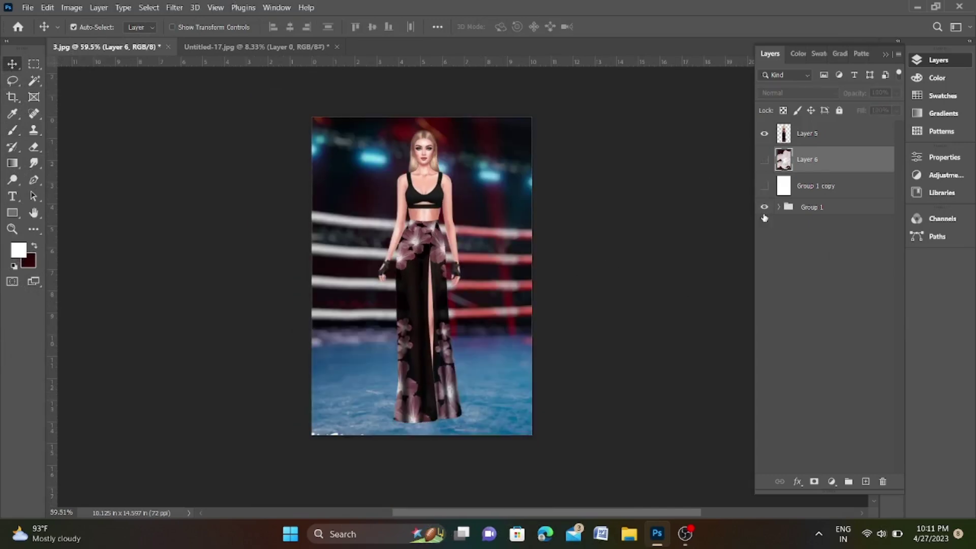
left_click(764, 216)
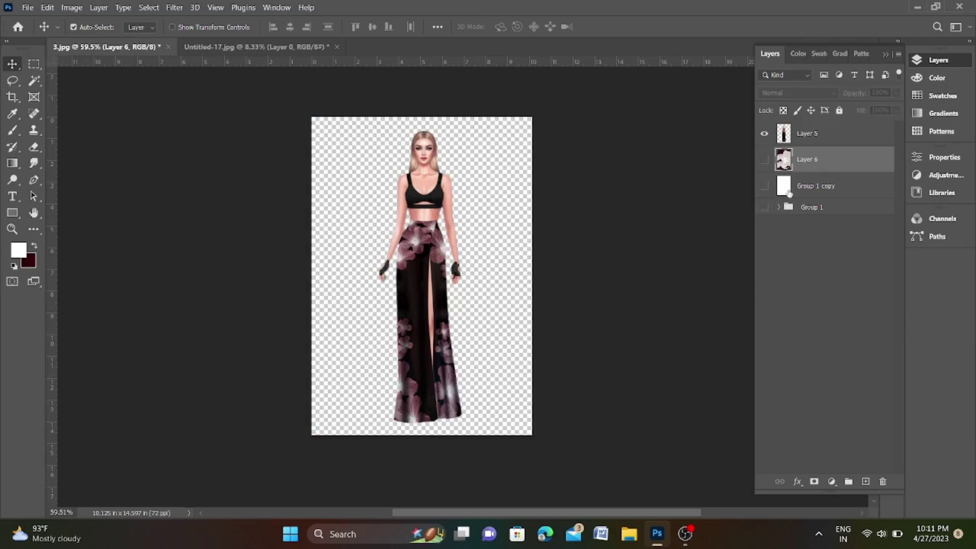
left_click(865, 481)
- Set the foreground to black and fill the new Layer 7 with solid black
left_click(18, 250)
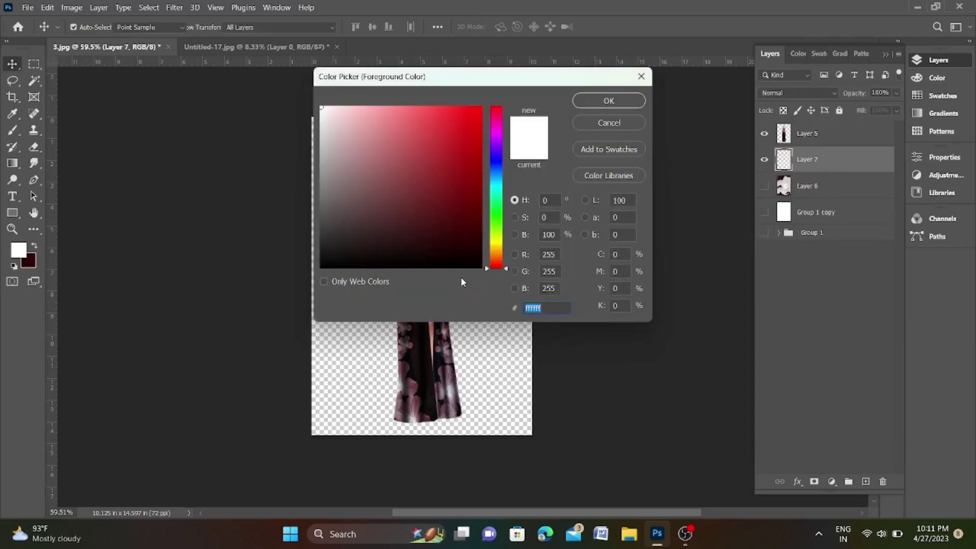
left_click(461, 276)
left_click(600, 105)
key("ctrl+BackSpace")
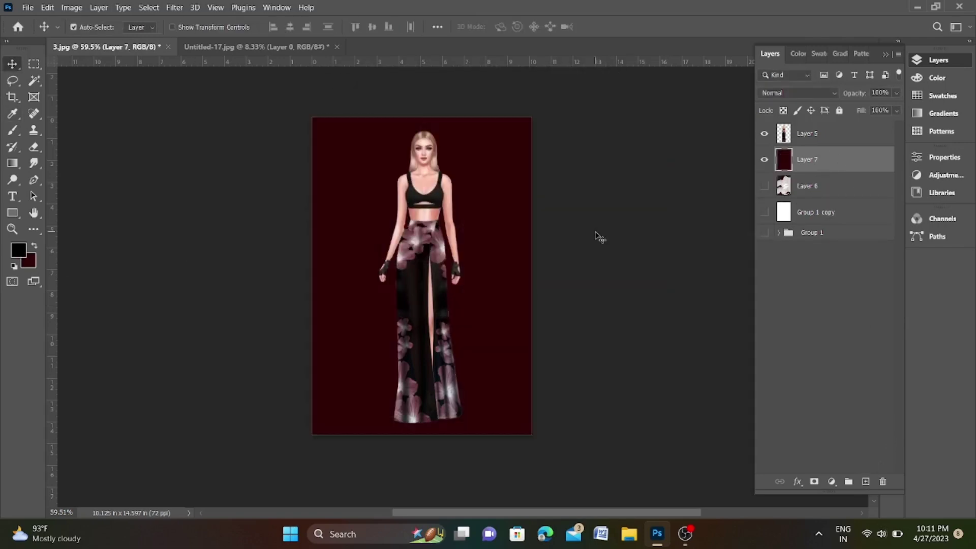
key("alt+BackSpace")
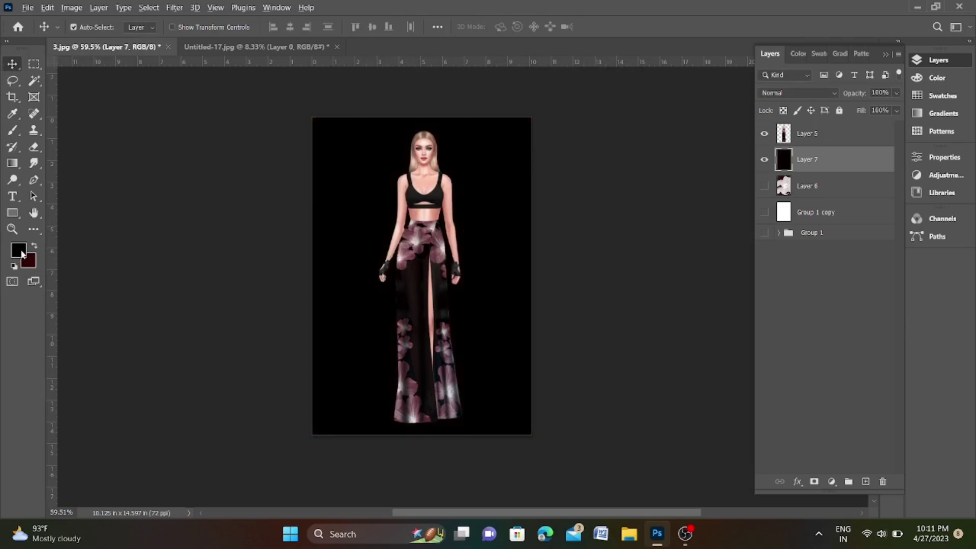
scroll(369, 296, "up", 3)
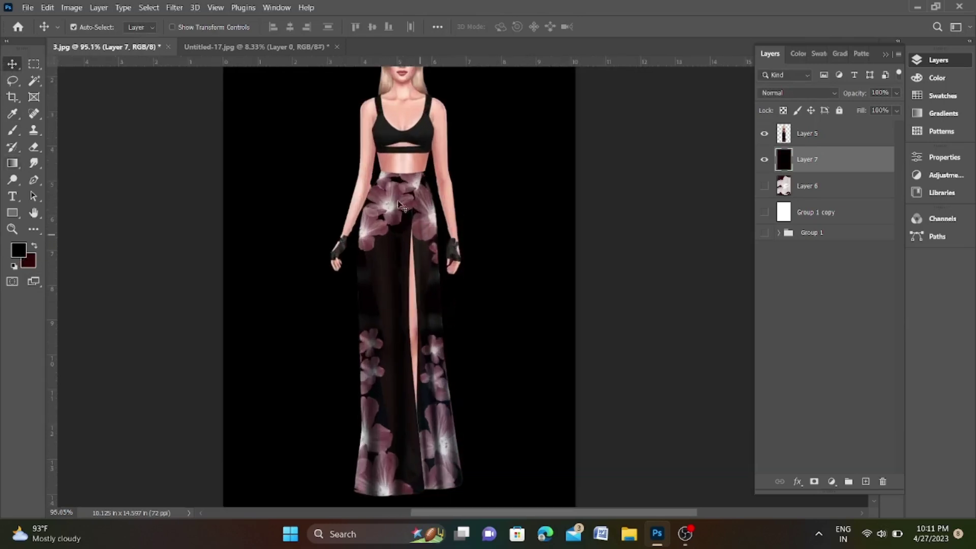
scroll(376, 243, "down", 3)
scroll(386, 178, "up", 2)
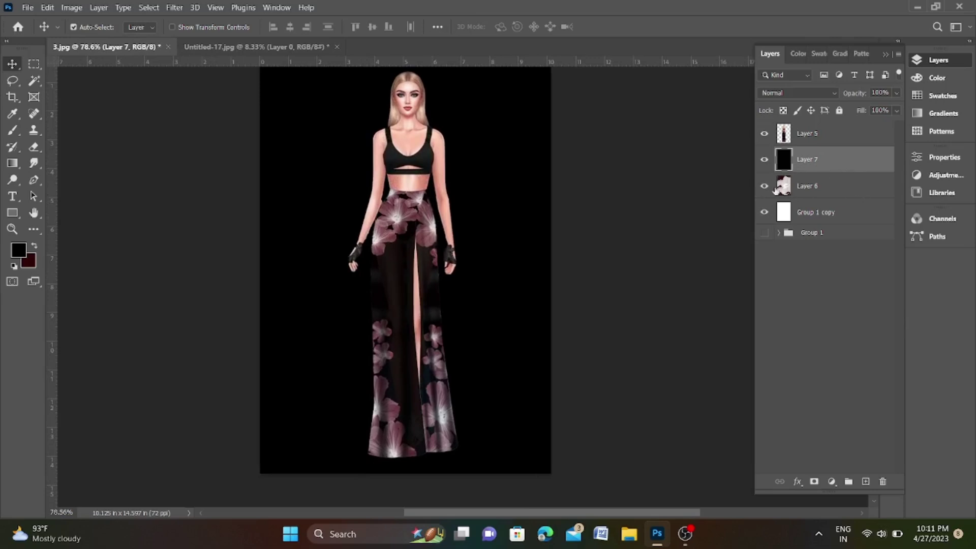
- Blend black Layer 7 in Multiply, with opacity tuned to 92% and fill to 93%
left_click(813, 93)
left_click(793, 139)
left_click_drag(878, 109, 872, 110)
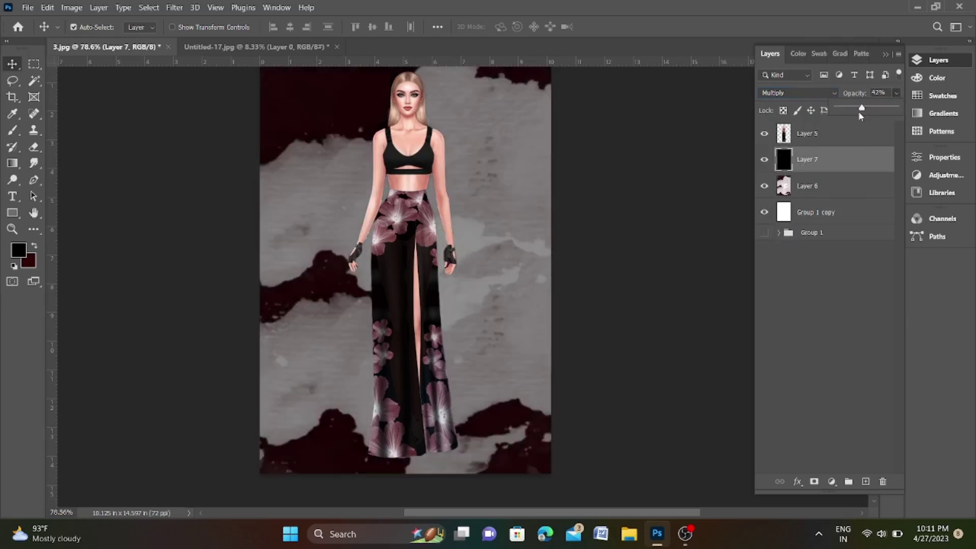
scroll(457, 241, "down", 3)
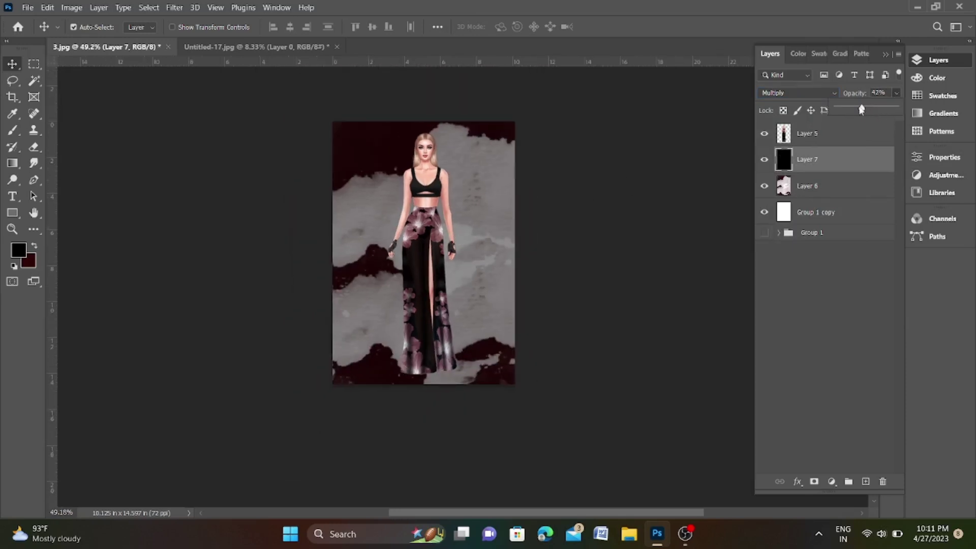
left_click_drag(874, 108, 881, 106)
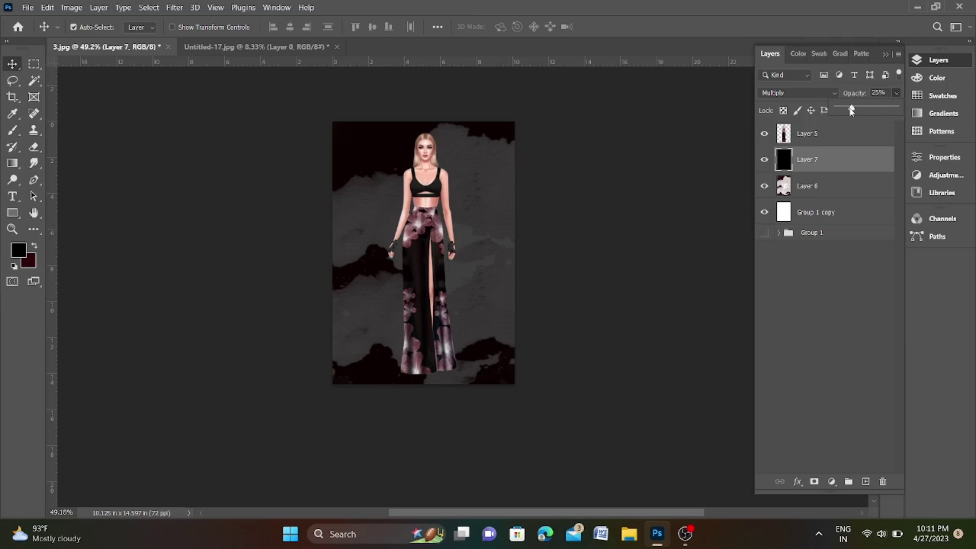
left_click_drag(851, 111, 891, 109)
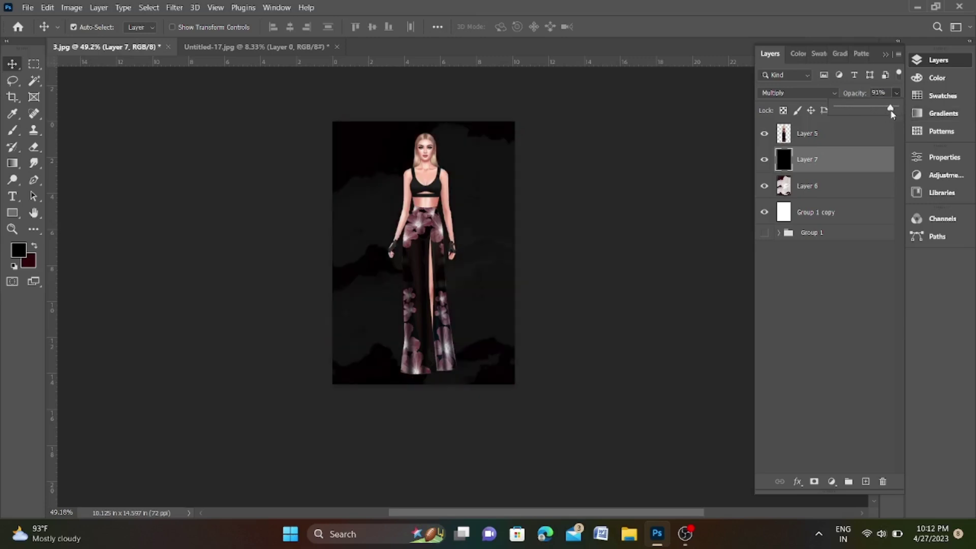
left_click_drag(888, 111, 891, 111)
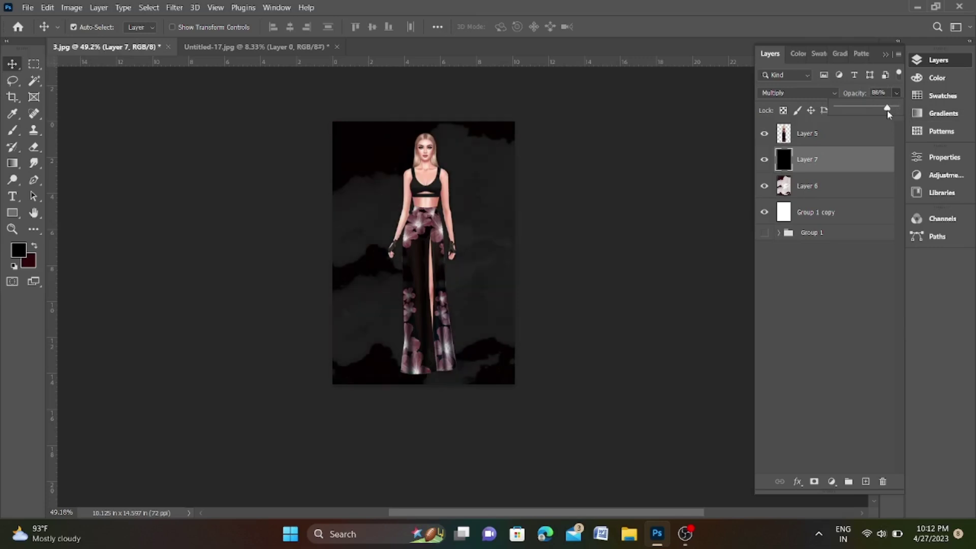
left_click(853, 298)
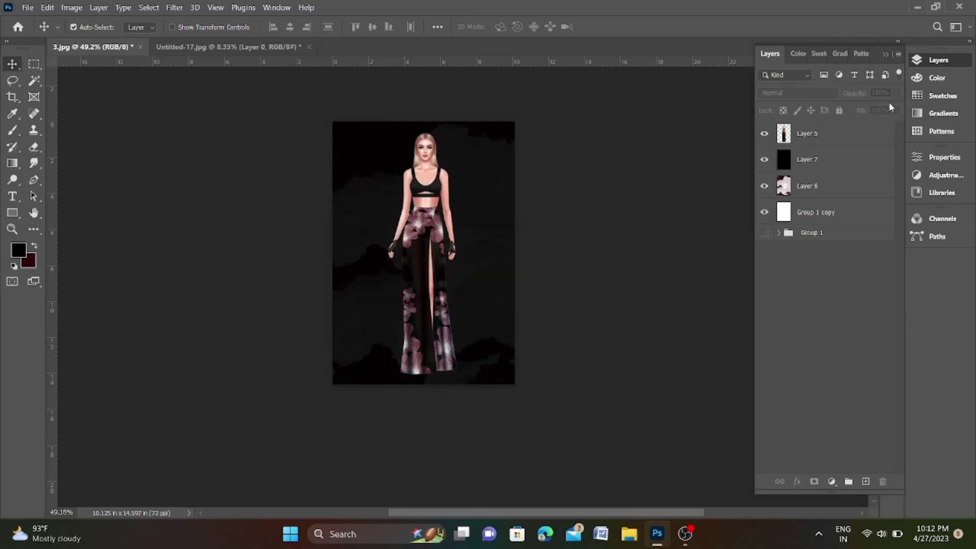
left_click(859, 162)
left_click_drag(893, 127, 890, 126)
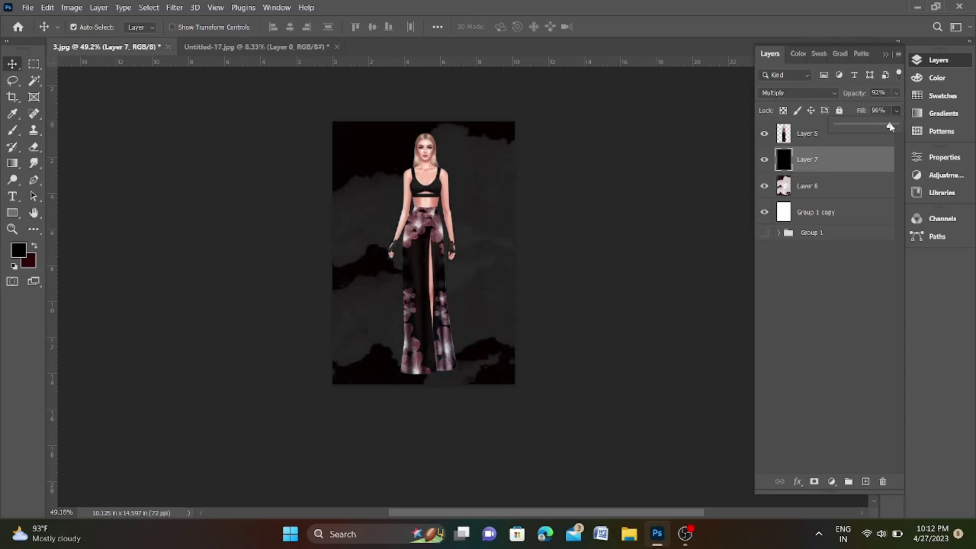
scroll(477, 203, "up", 3)
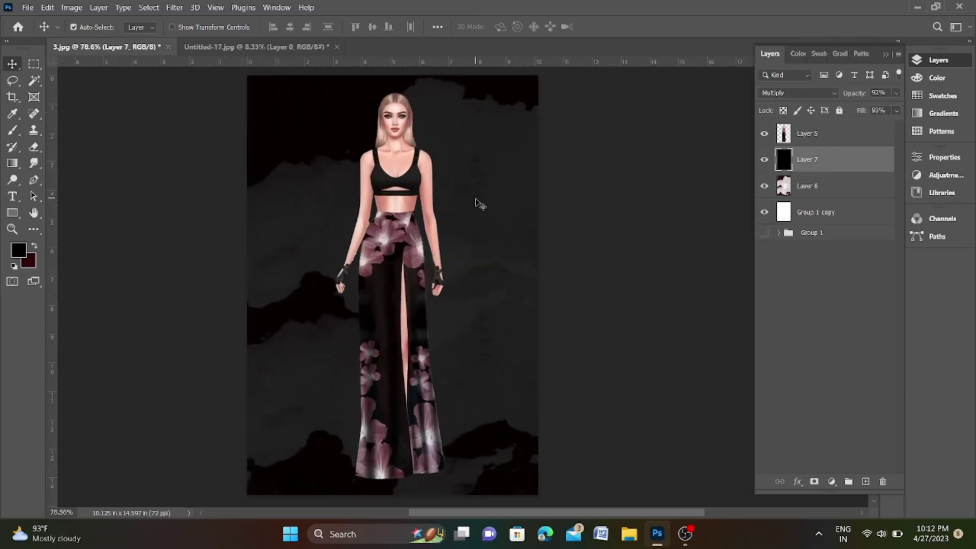
scroll(445, 196, "up", 2)
scroll(455, 194, "down", 3)
scroll(464, 247, "up", 5)
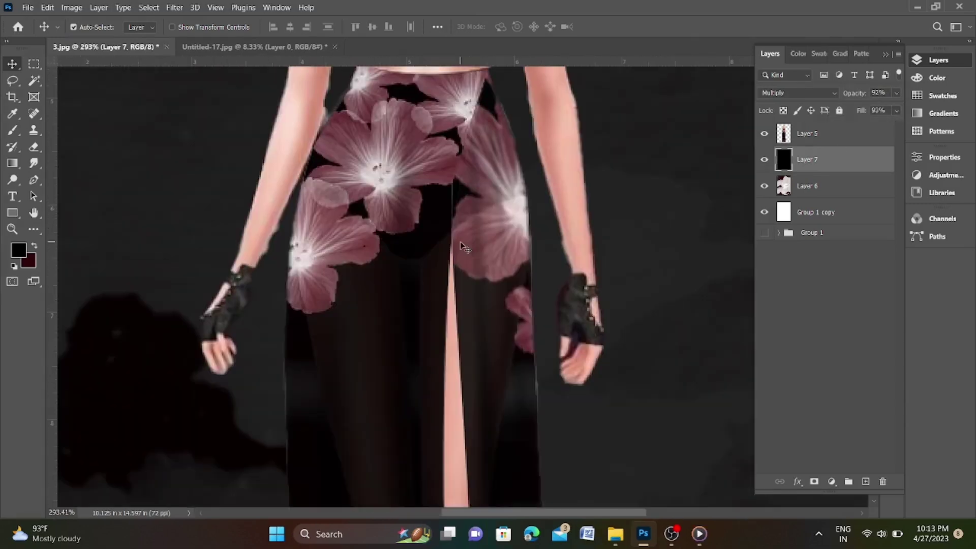
scroll(435, 247, "down", 2)
scroll(435, 248, "down", 1)
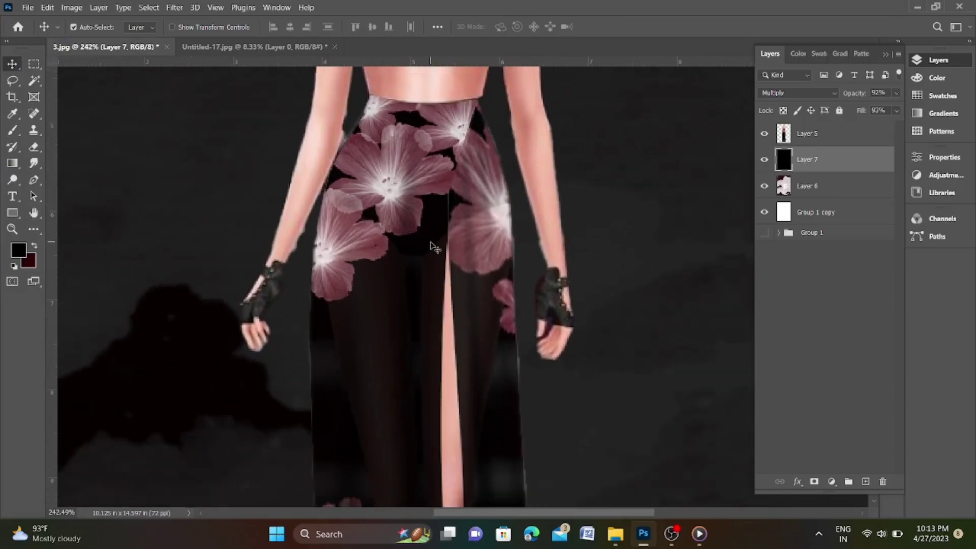
scroll(434, 247, "down", 2)
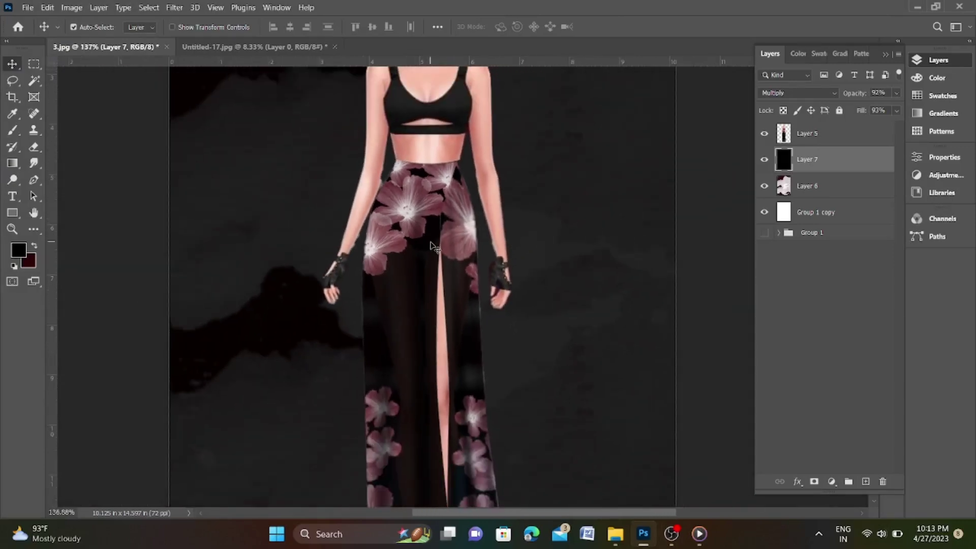
scroll(434, 248, "down", 2)
scroll(434, 247, "down", 2)
scroll(434, 247, "down", 1)
scroll(435, 247, "up", 1)
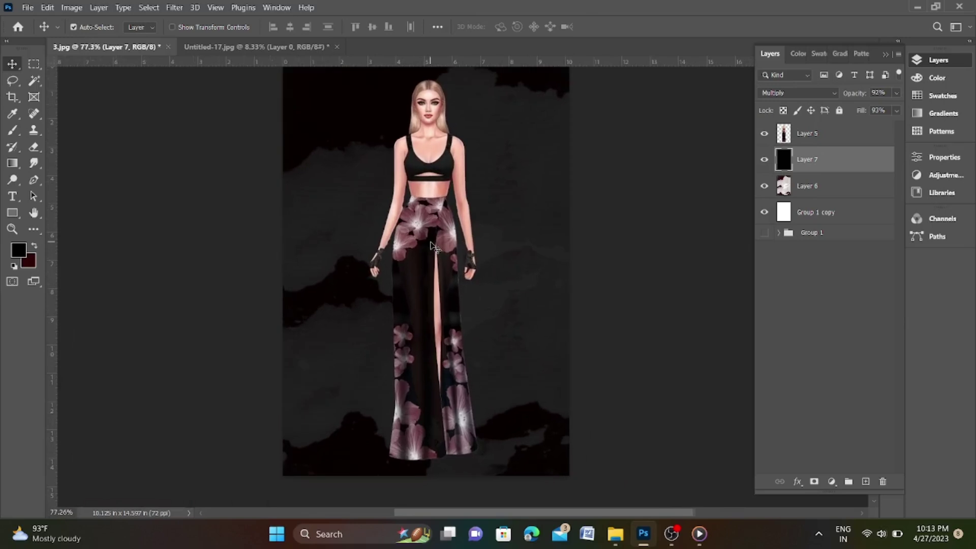
scroll(435, 247, "down", 2)
scroll(434, 248, "up", 2)
scroll(431, 247, "down", 2)
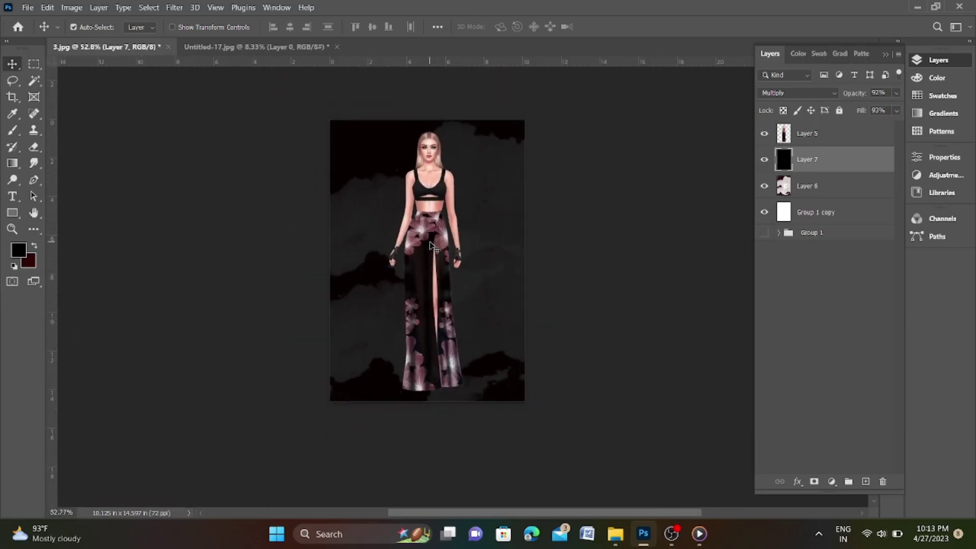
scroll(428, 208, "up", 1)
scroll(428, 208, "up", 1)
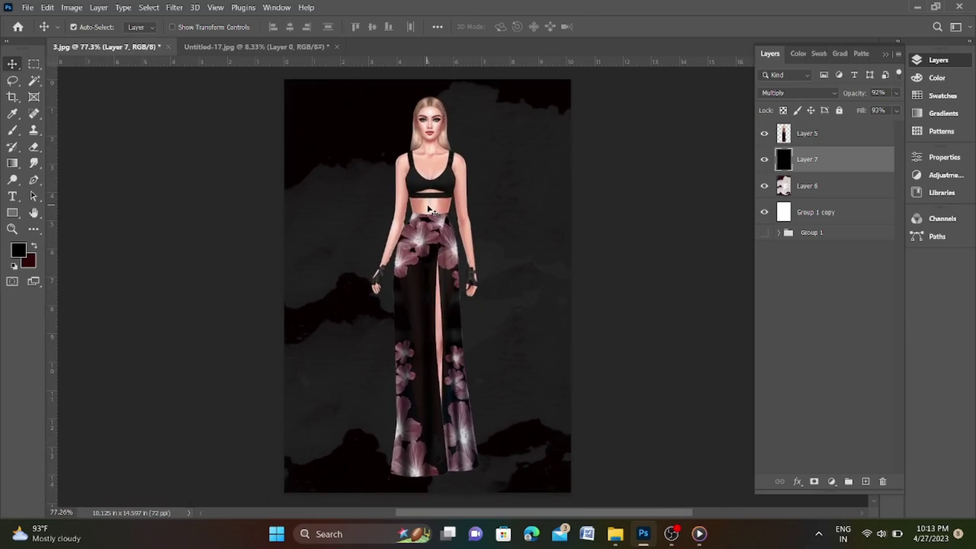
left_click(817, 142)
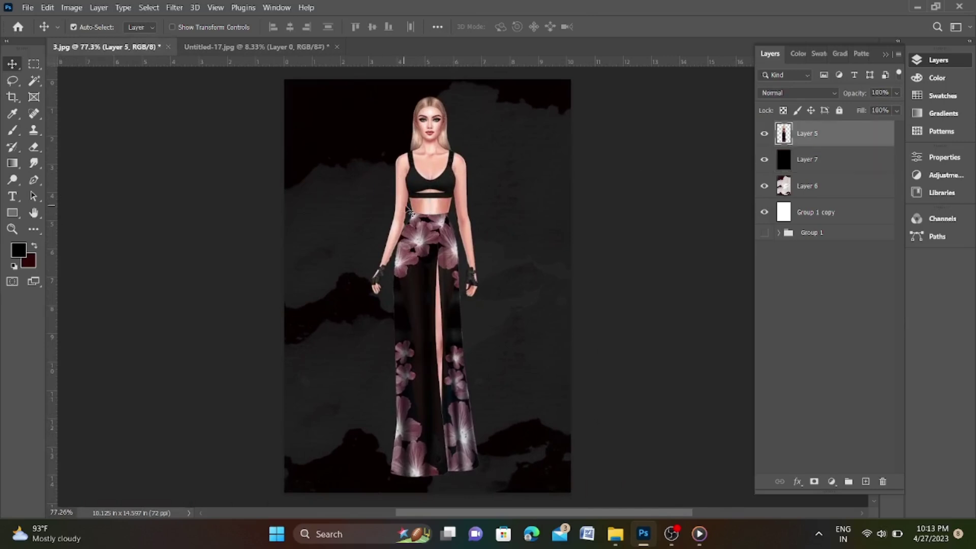